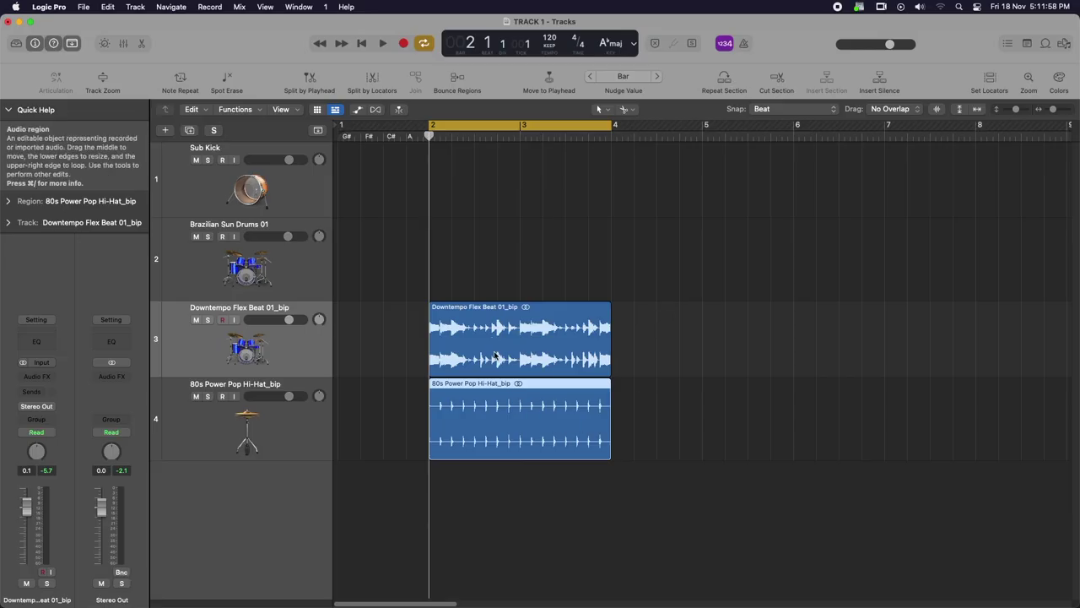
Hide Quick Help and show the Smart Controls for the Downtempo Flex Beat 01_bip track
click(498, 340)
click(421, 266)
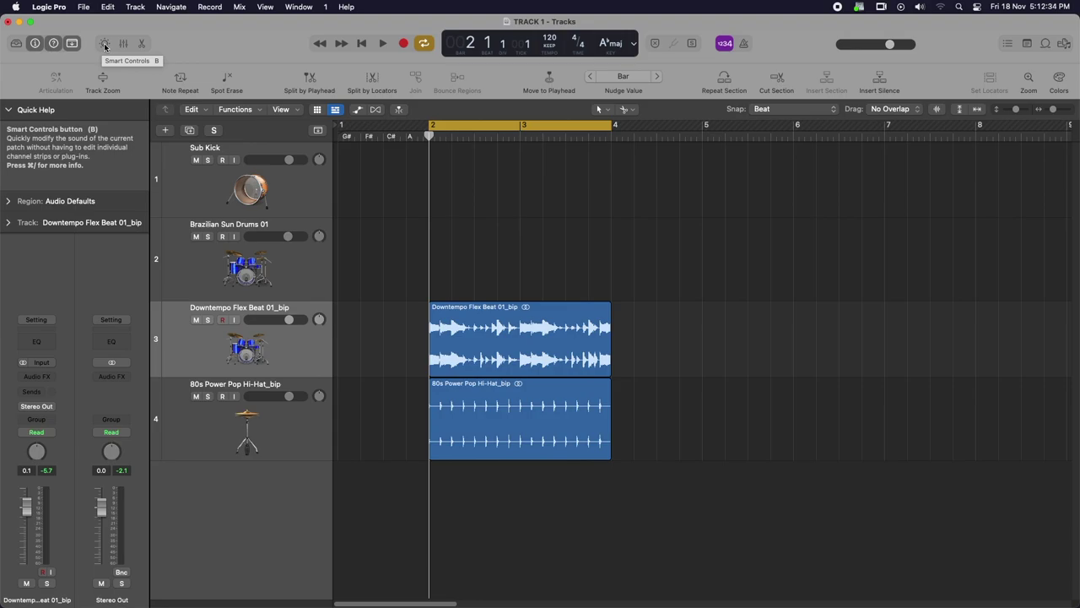
click(105, 45)
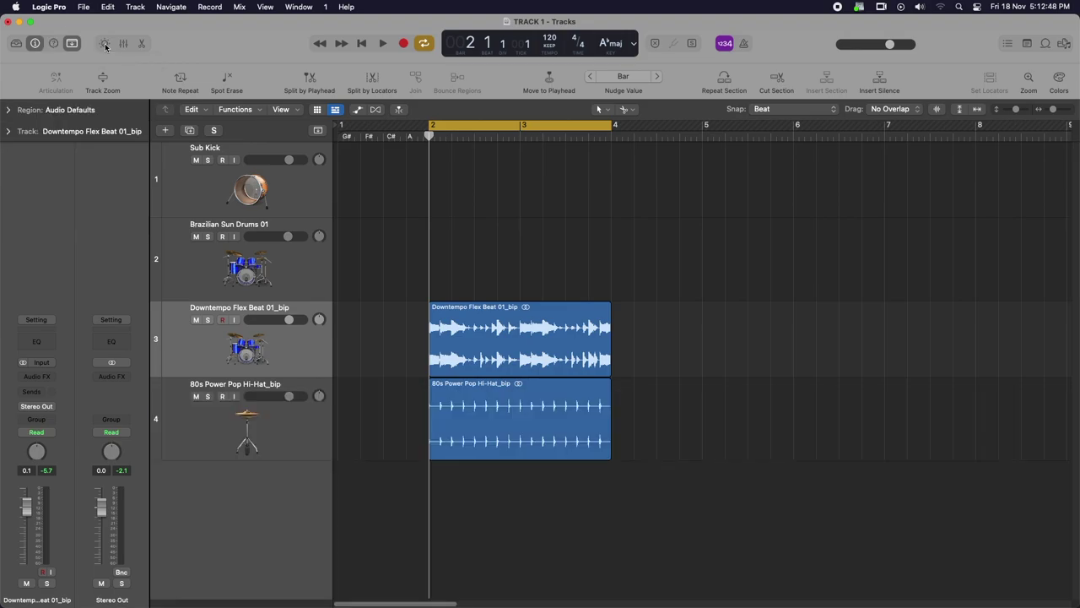
click(104, 46)
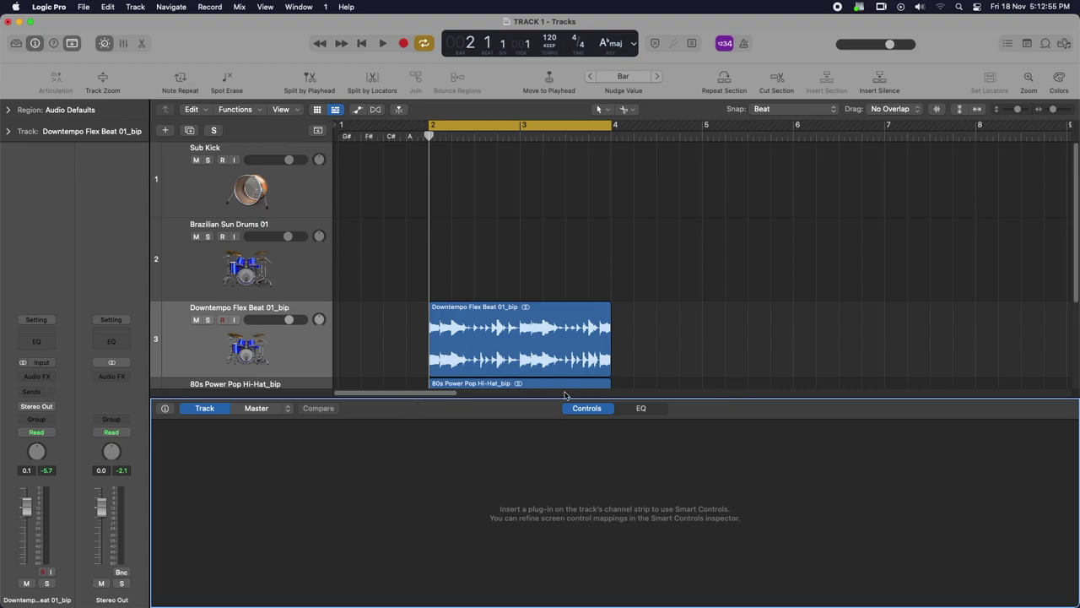
scroll(753, 283, down, 3)
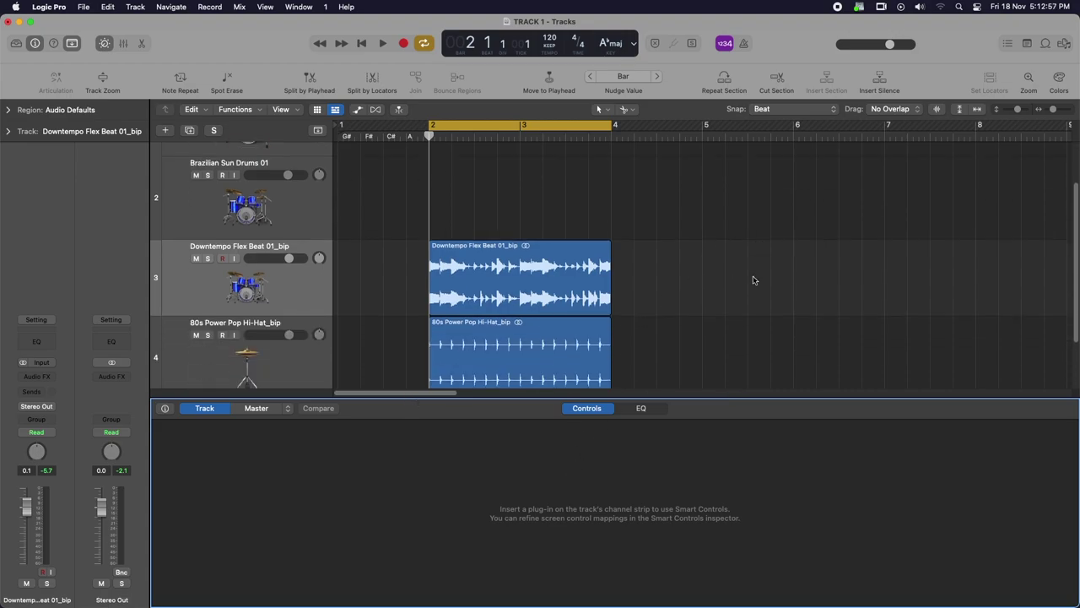
click(718, 241)
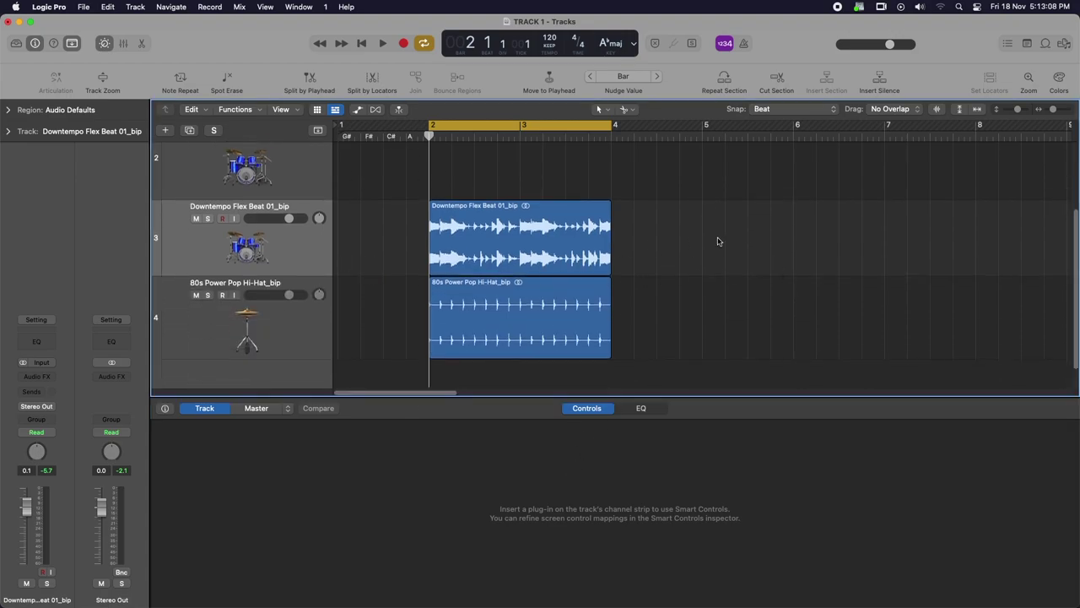
Select the Downtempo Flex Beat 01_bip track together with its audio region
click(513, 252)
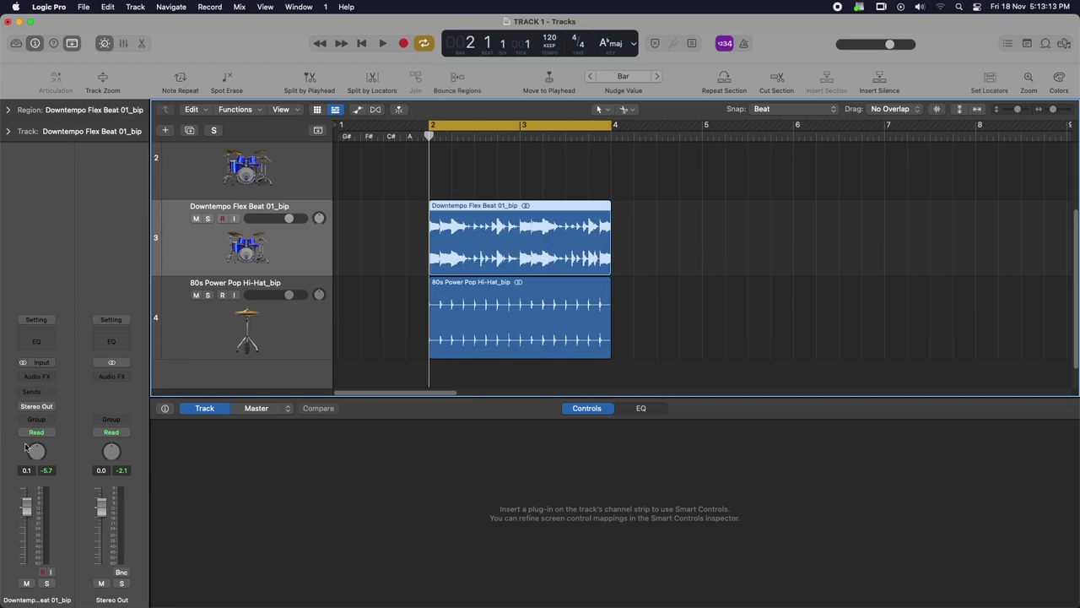
click(713, 241)
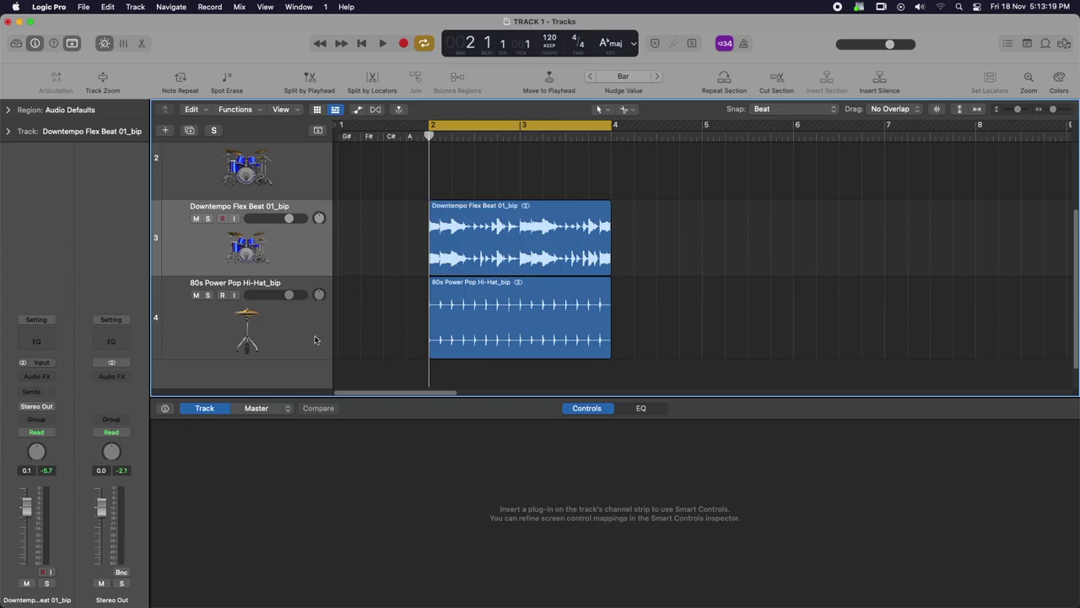
click(314, 339)
click(308, 233)
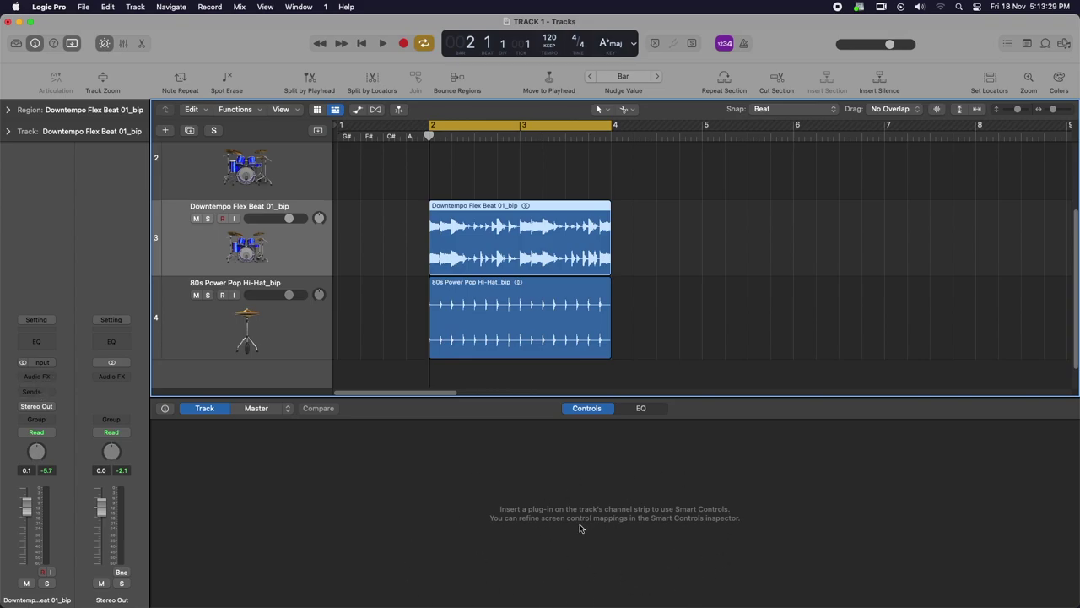
click(737, 266)
click(496, 242)
Play the loop with the 80s Power Pop Hi-Hat_bip track muted, and compare it with the track unmuted
click(201, 295)
key(space)
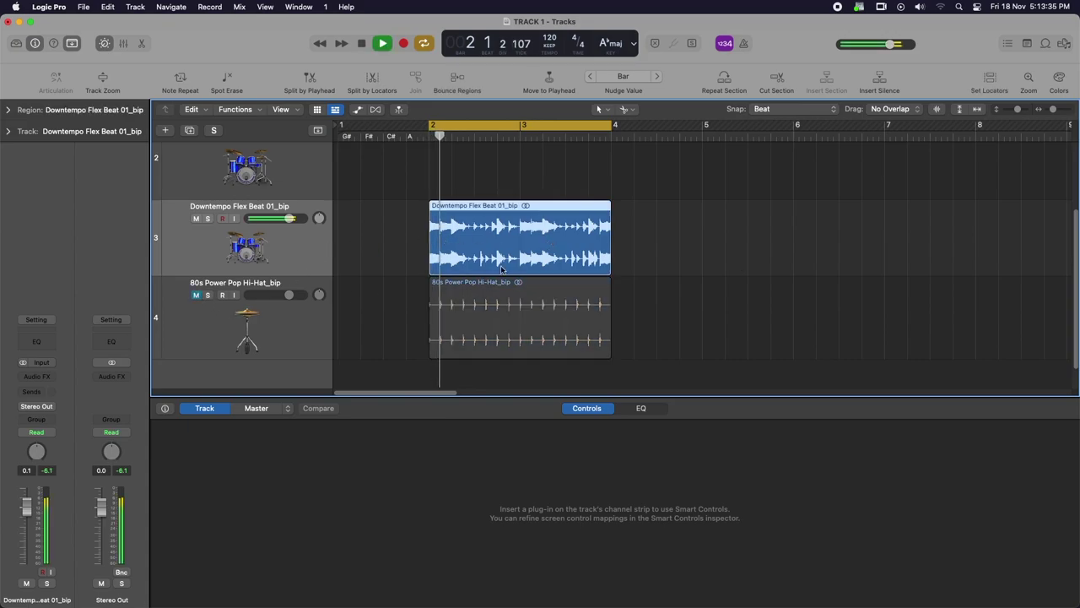
click(197, 295)
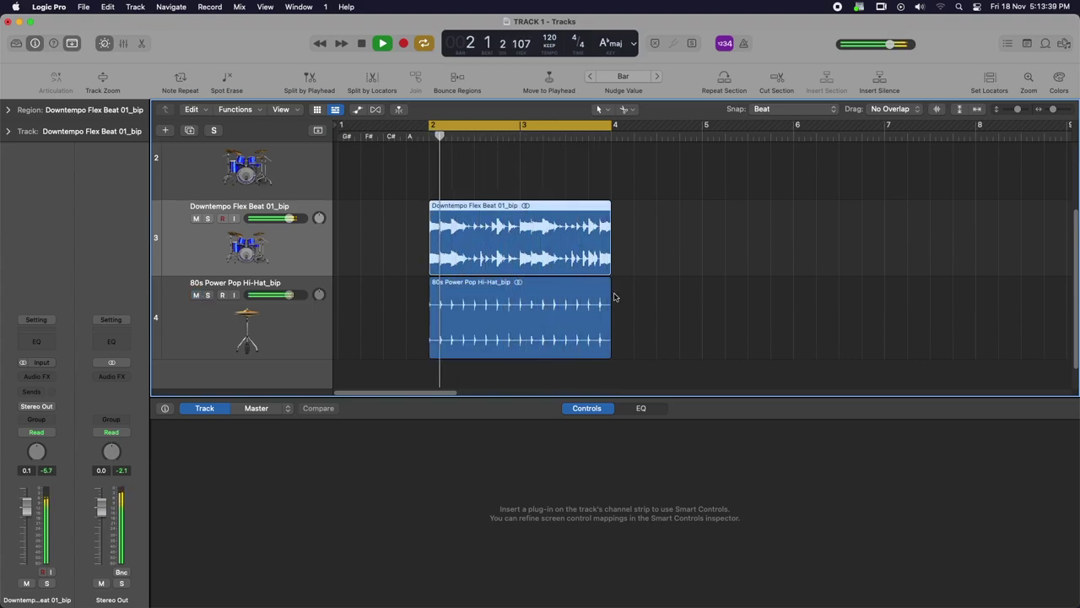
key(space)
Solo the Downtempo Flex Beat 01_bip track and audition it briefly
click(297, 249)
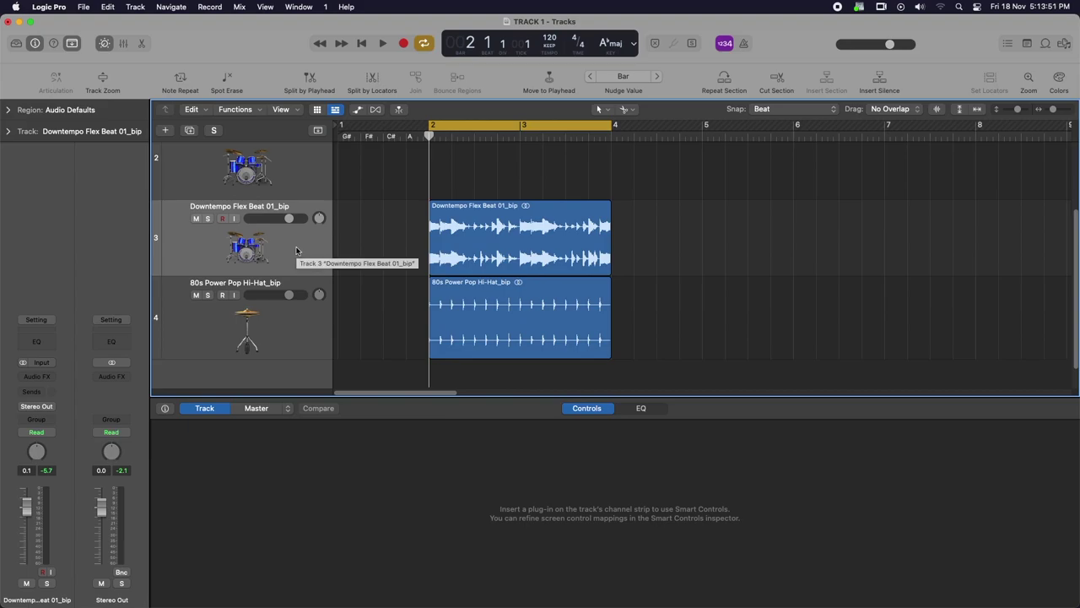
click(602, 247)
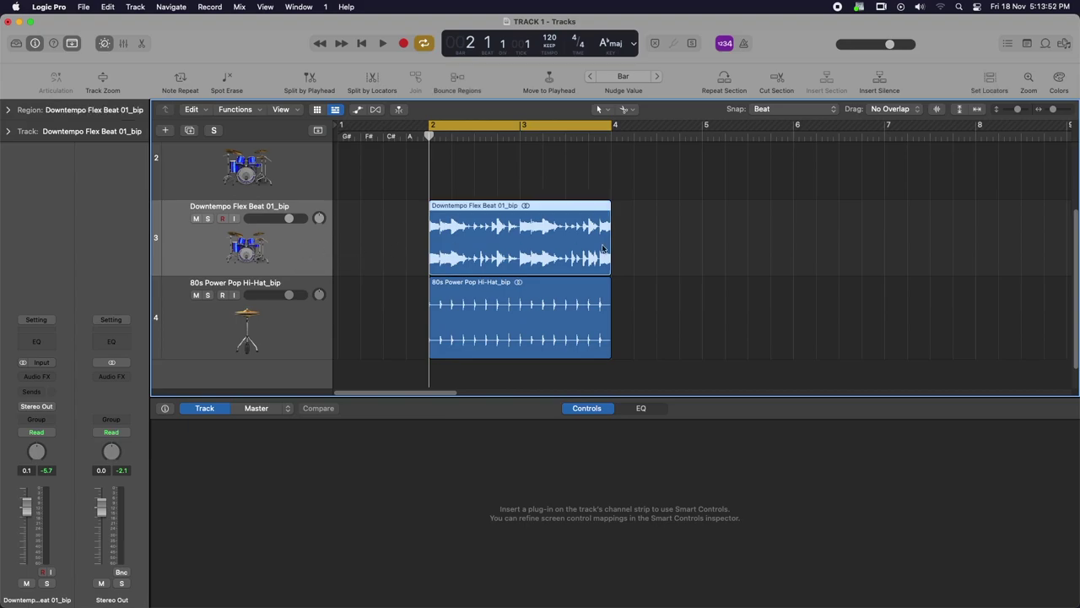
click(208, 218)
key(space)
key(space)
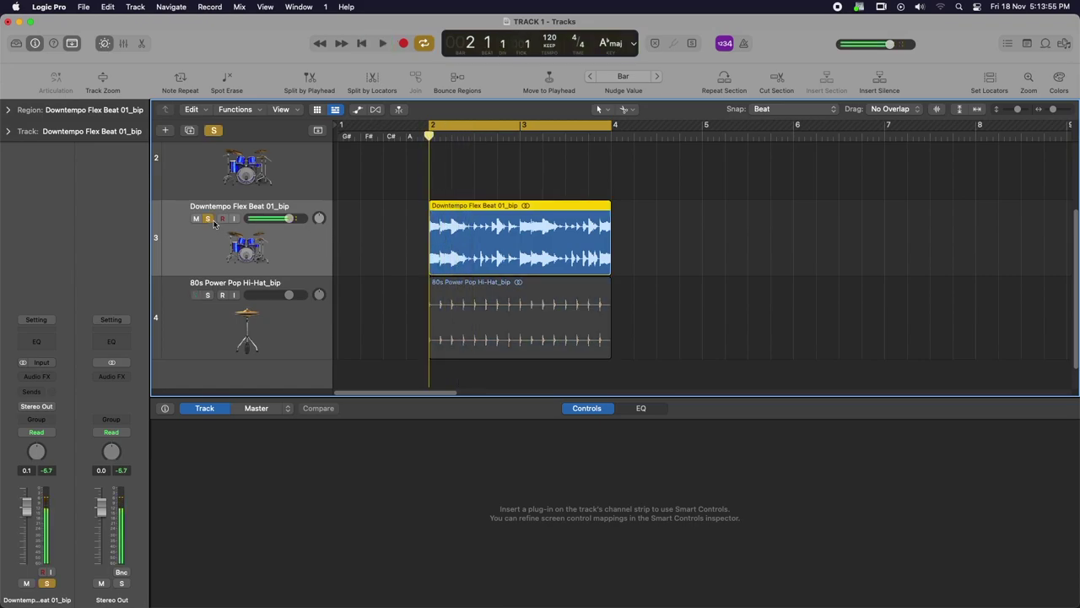
Insert a stereo Compressor from the Dynamics effects on the Downtempo Flex Beat 01_bip channel strip and close its plug-in window
click(50, 377)
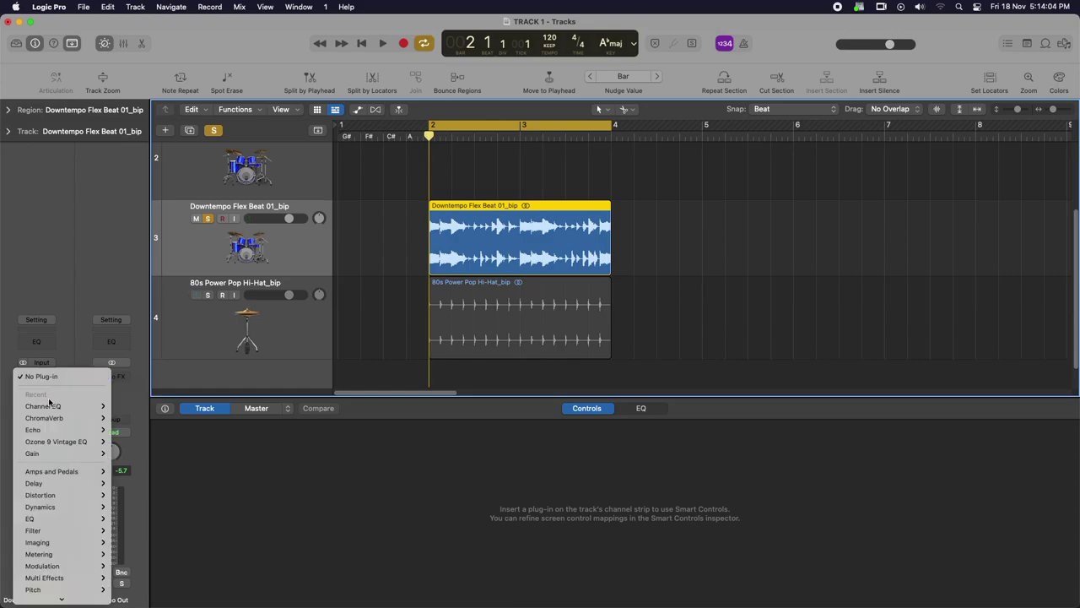
mouse_move(59, 566)
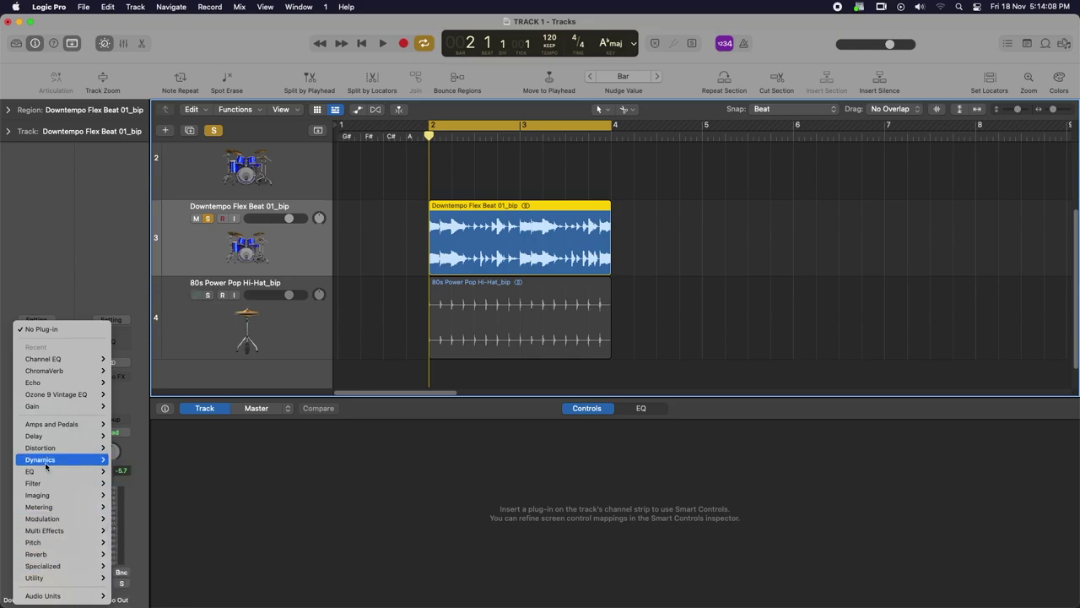
mouse_move(46, 463)
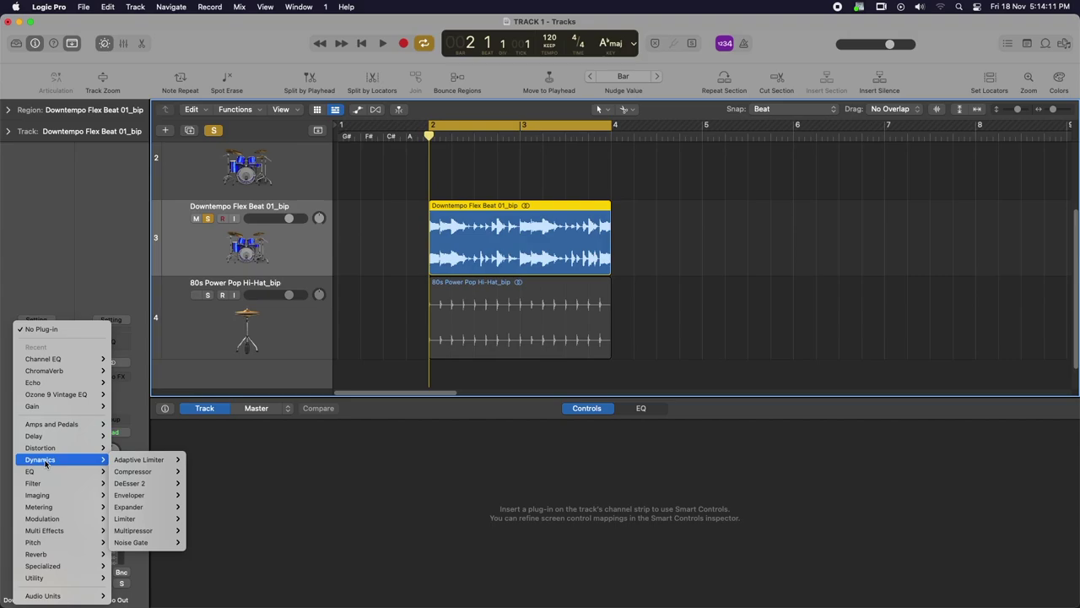
mouse_move(143, 471)
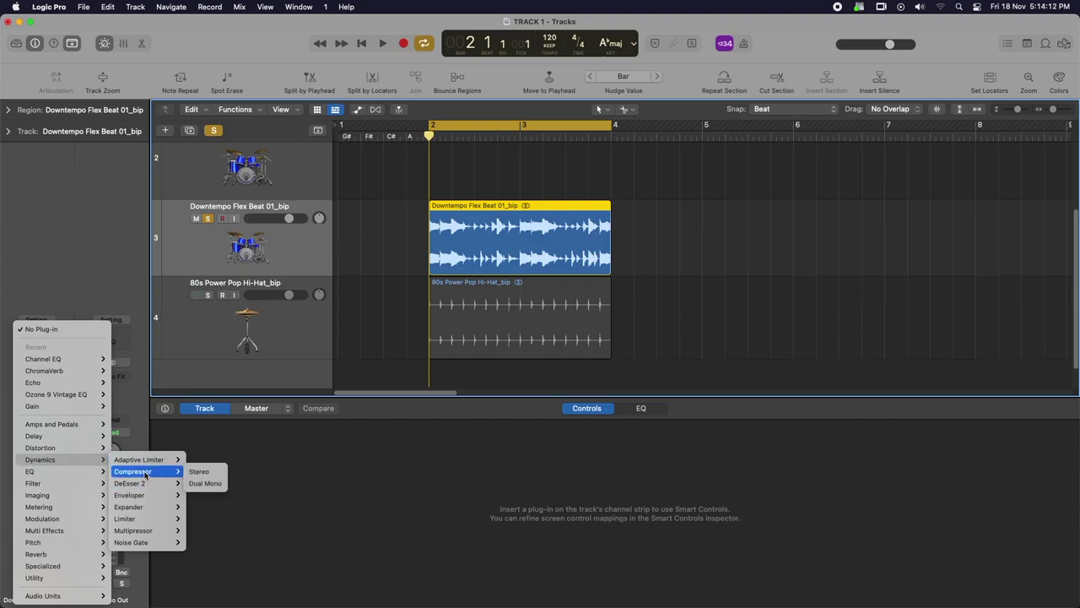
click(204, 474)
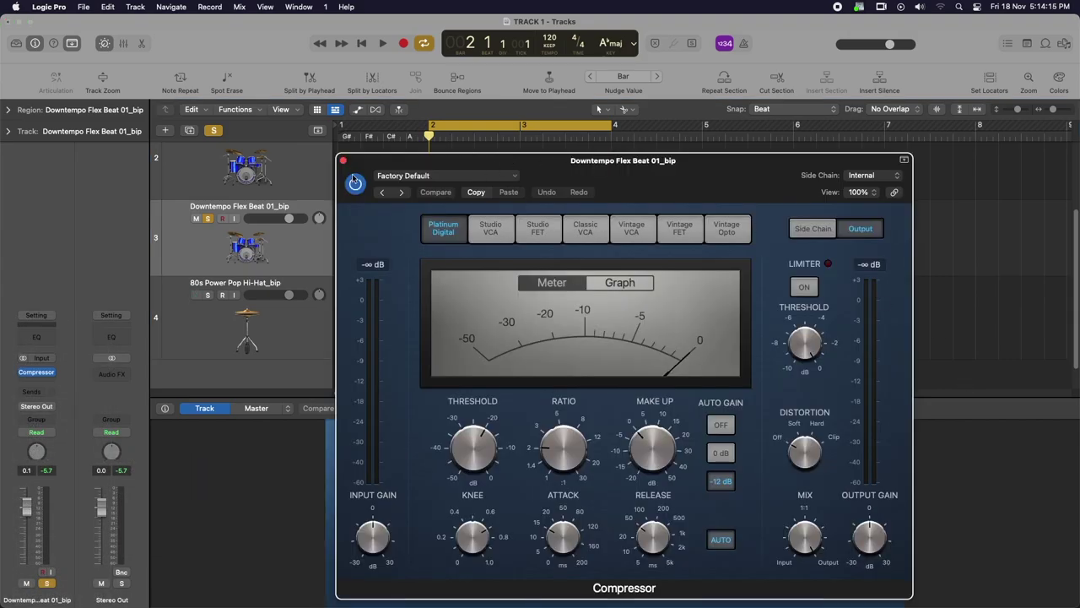
click(344, 160)
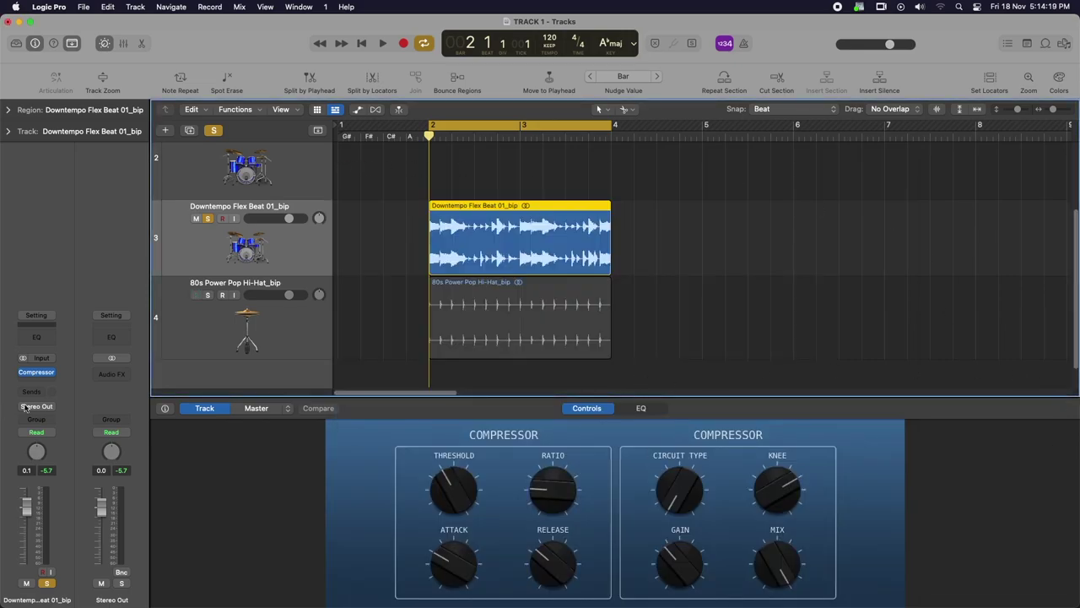
Open the Compressor's plug-in window, move it aside to compare it with the Smart Controls, and close it
click(36, 371)
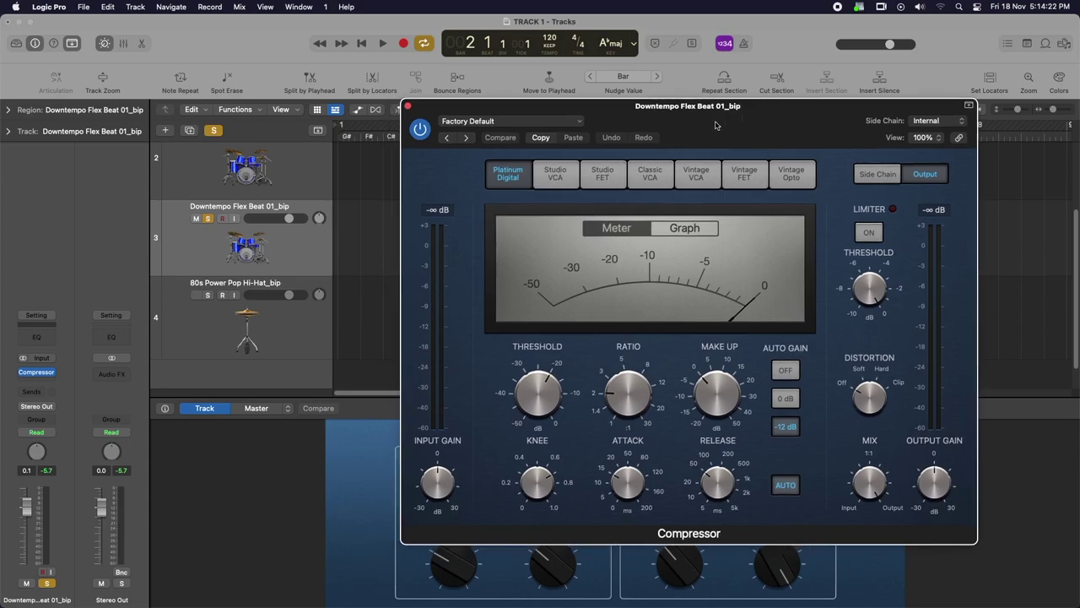
drag(708, 123, 3, 119)
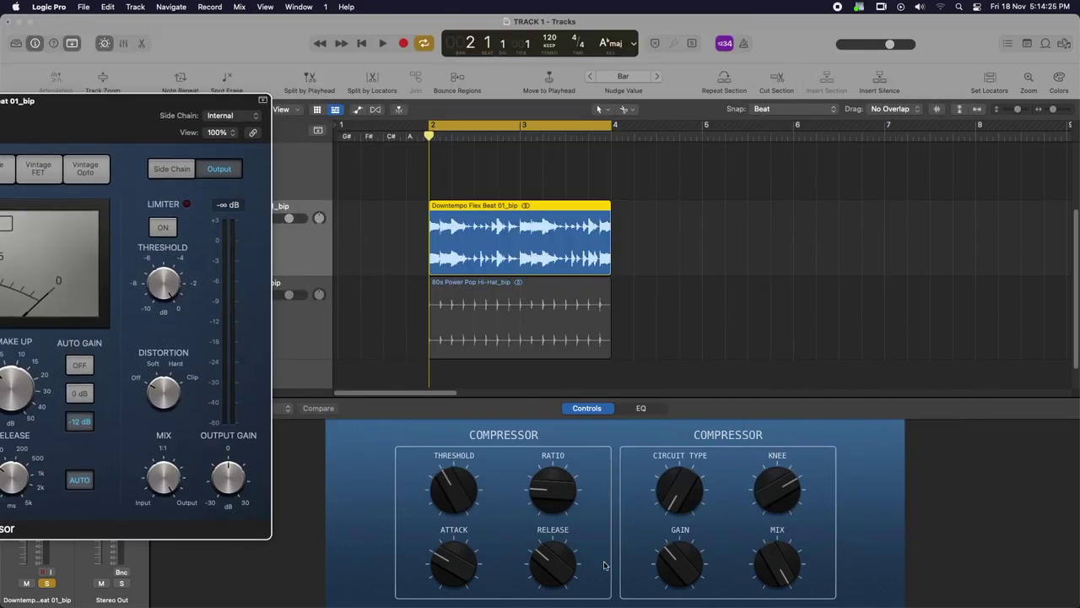
drag(138, 104, 577, 101)
click(341, 95)
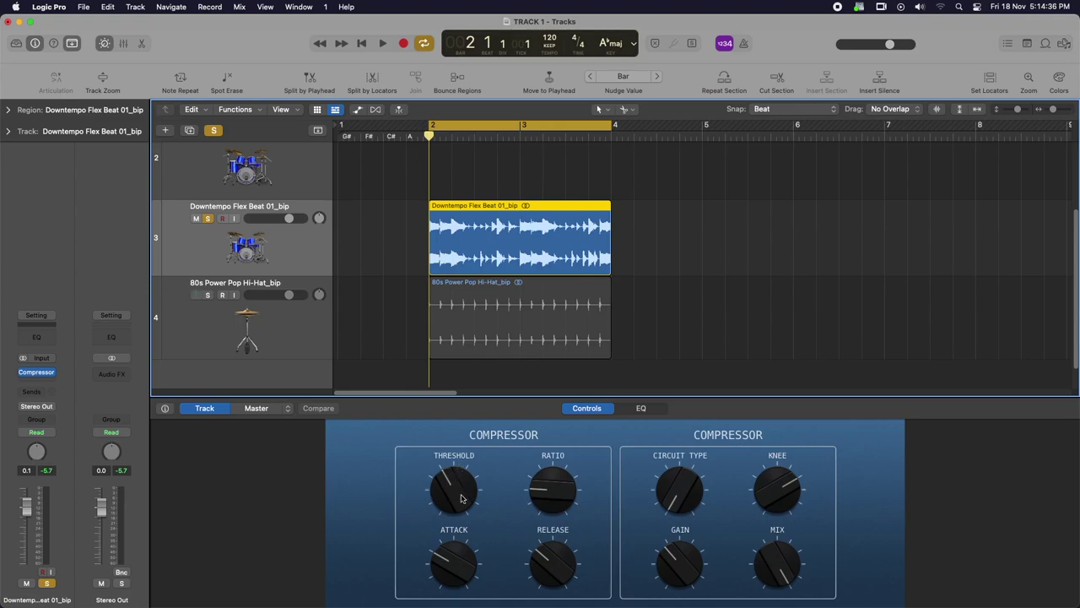
Try a Compressor threshold of about -9 dB while the loop plays
key(space)
mouse_move(460, 499)
mouse_down()
mouse_move(447, 537)
mouse_move(458, 584)
mouse_move(451, 477)
mouse_move(504, 391)
mouse_move(451, 506)
mouse_up()
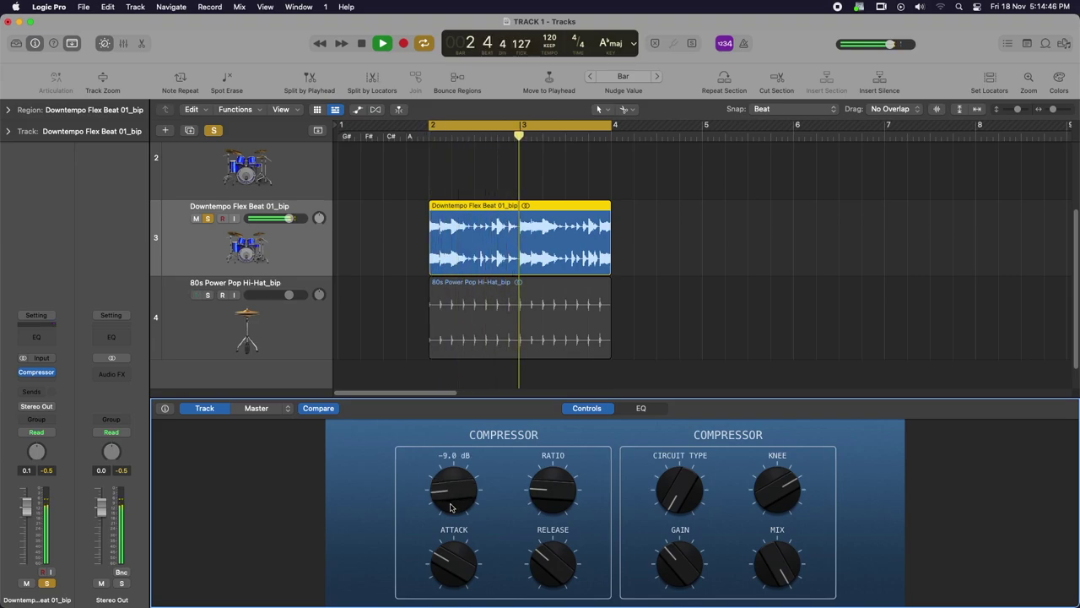
key(space)
Set the Compressor's threshold to its -50 dB extreme and audition the beat
drag(440, 499, 450, 521)
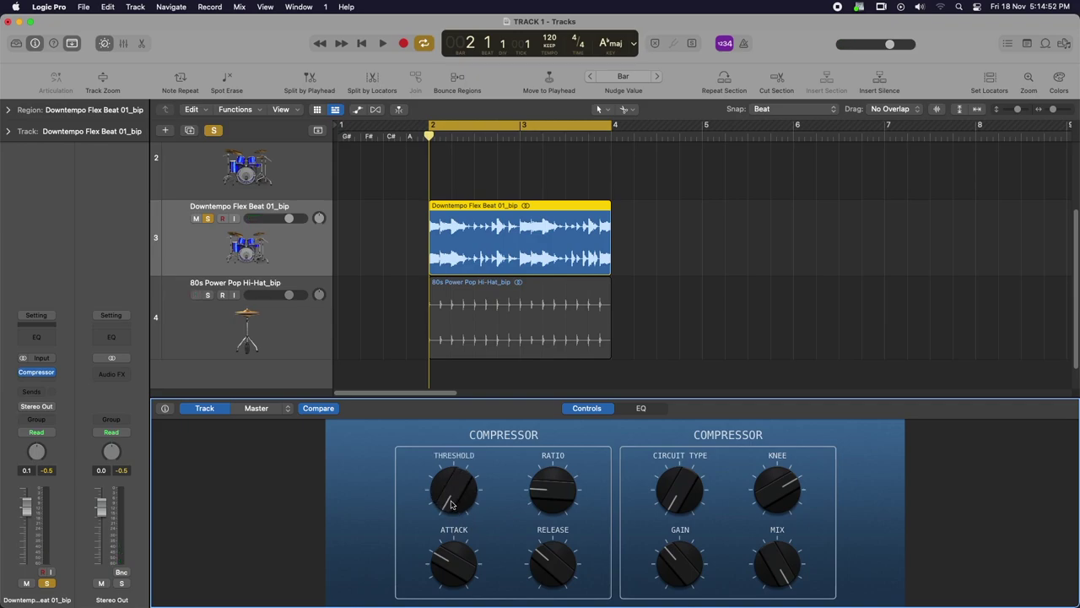
drag(450, 503, 561, 257)
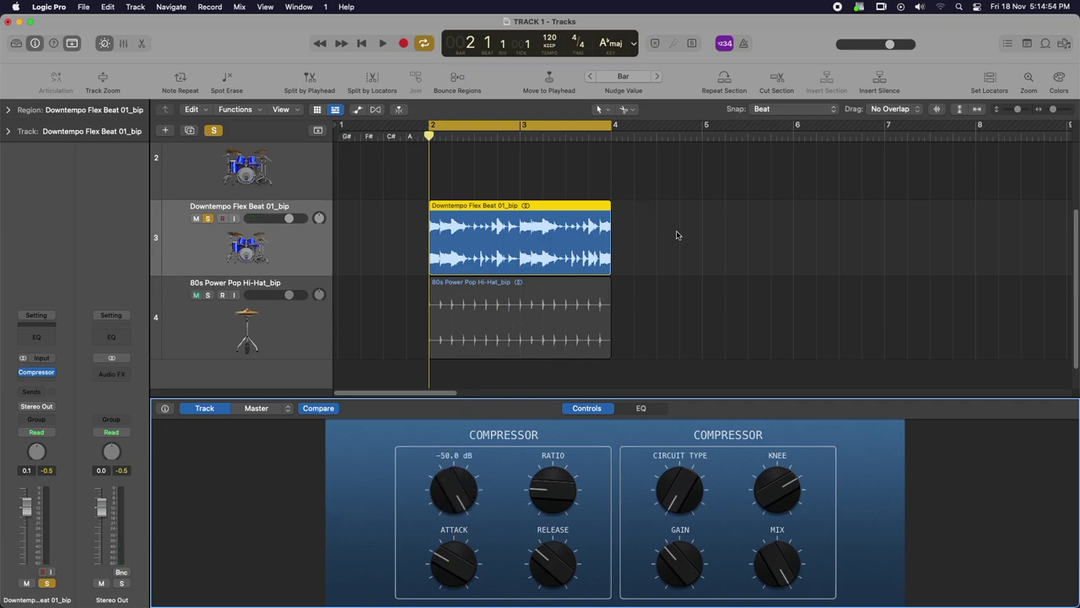
key(space)
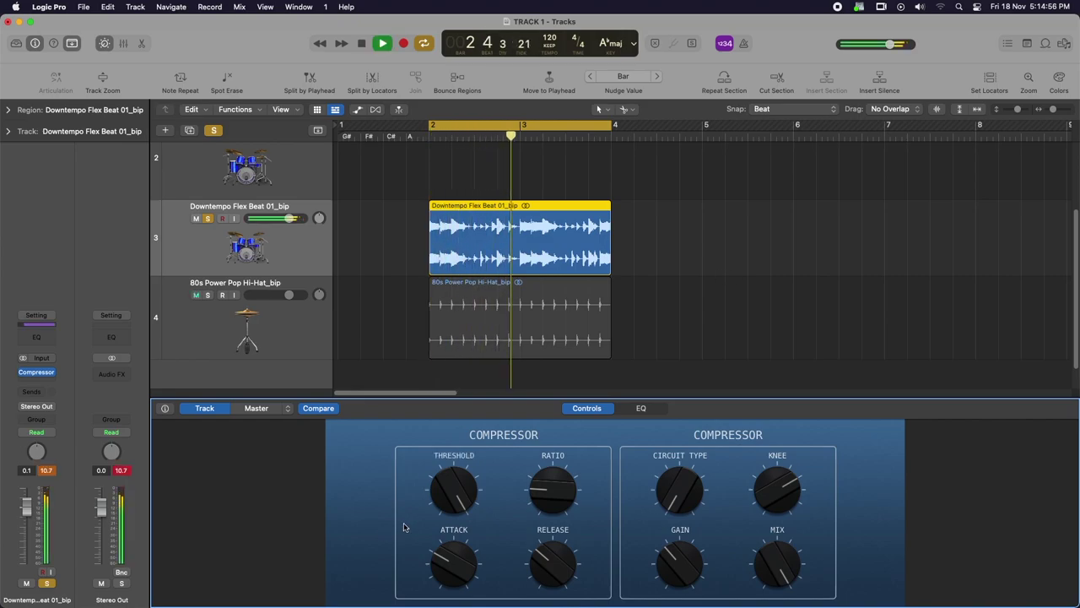
key(space)
Raise the Compressor's threshold to -2.5 dB and audition the beat
drag(450, 483, 460, 604)
key(space)
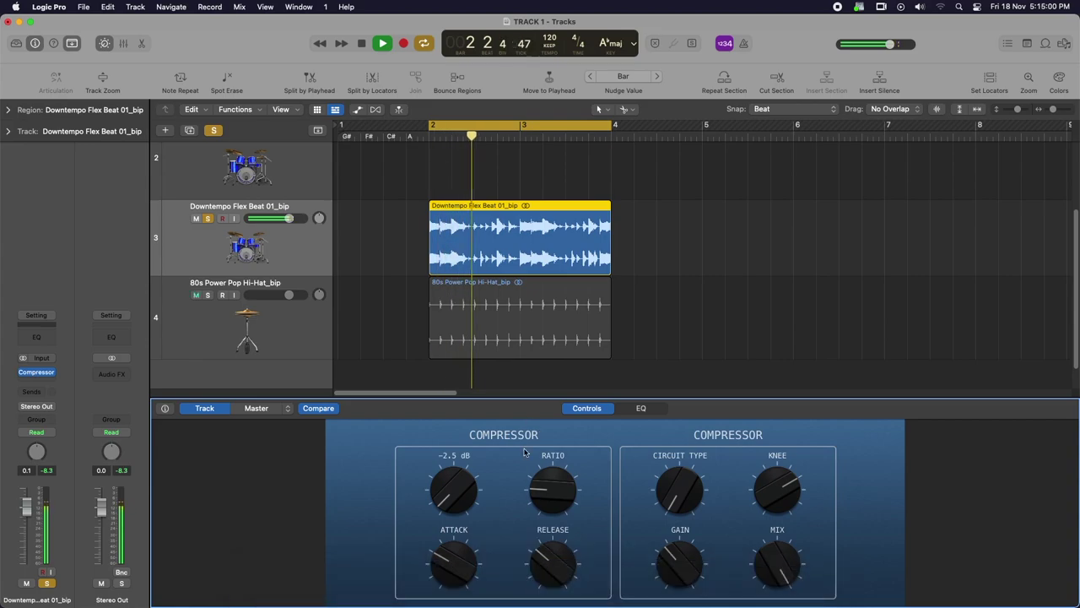
key(space)
Try the Compressor's ratio at 30:1 and reduce it to about 11:1 while the loop plays
mouse_move(541, 494)
drag(541, 493, 541, 478)
key(space)
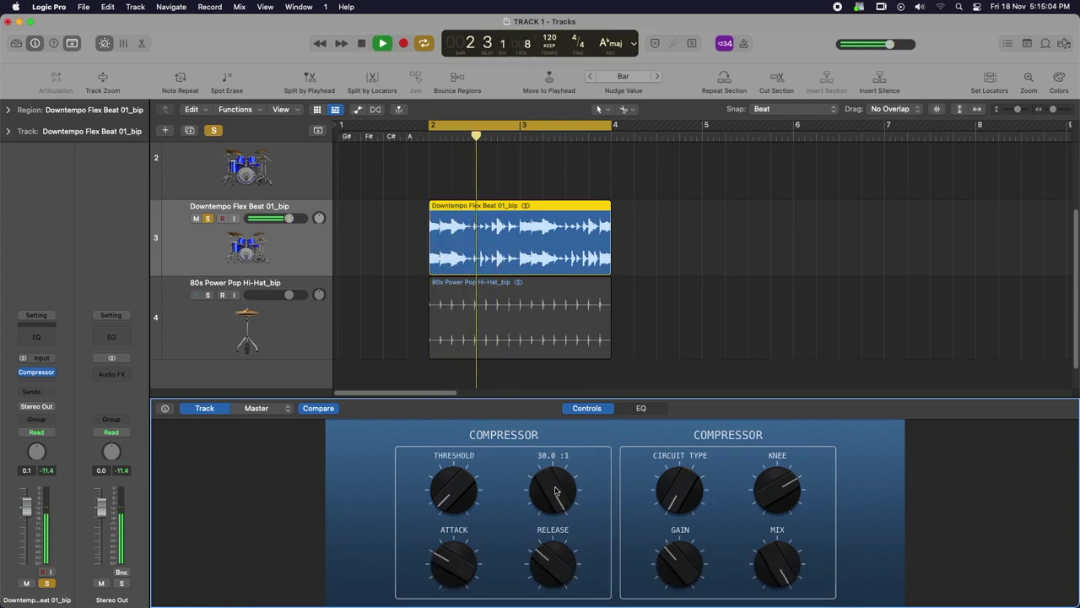
drag(541, 478, 539, 524)
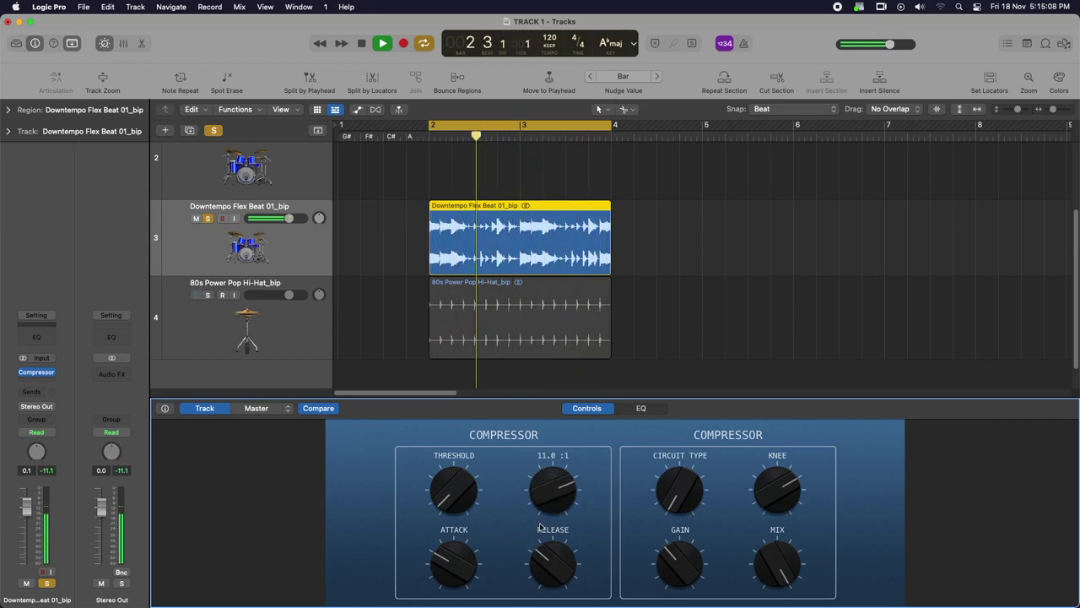
key(space)
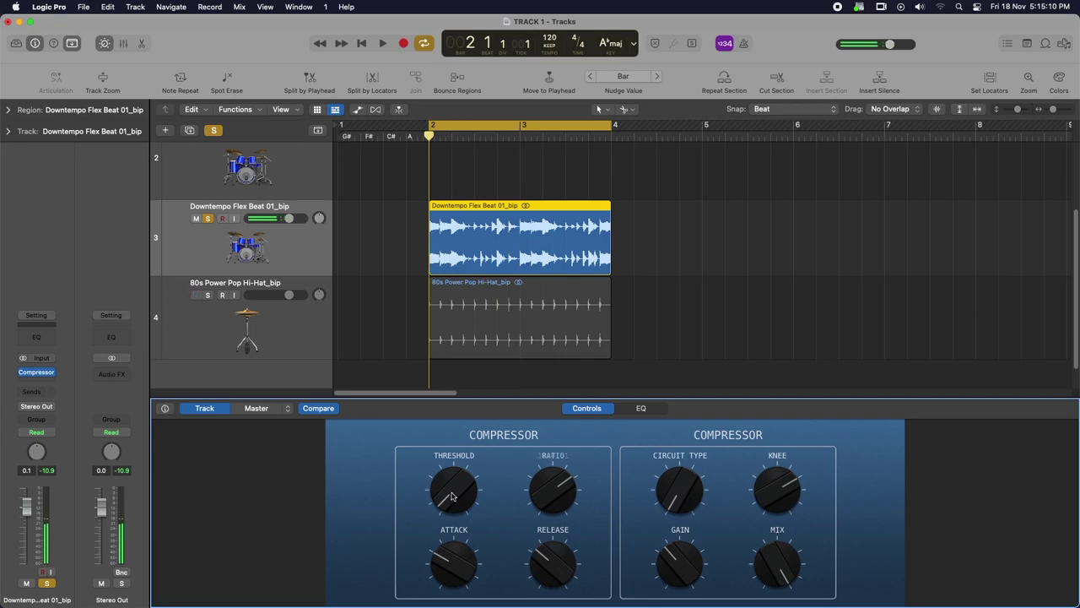
Lower the Compressor's threshold to around -20 dB while the loop plays
key(space)
drag(452, 496, 483, 437)
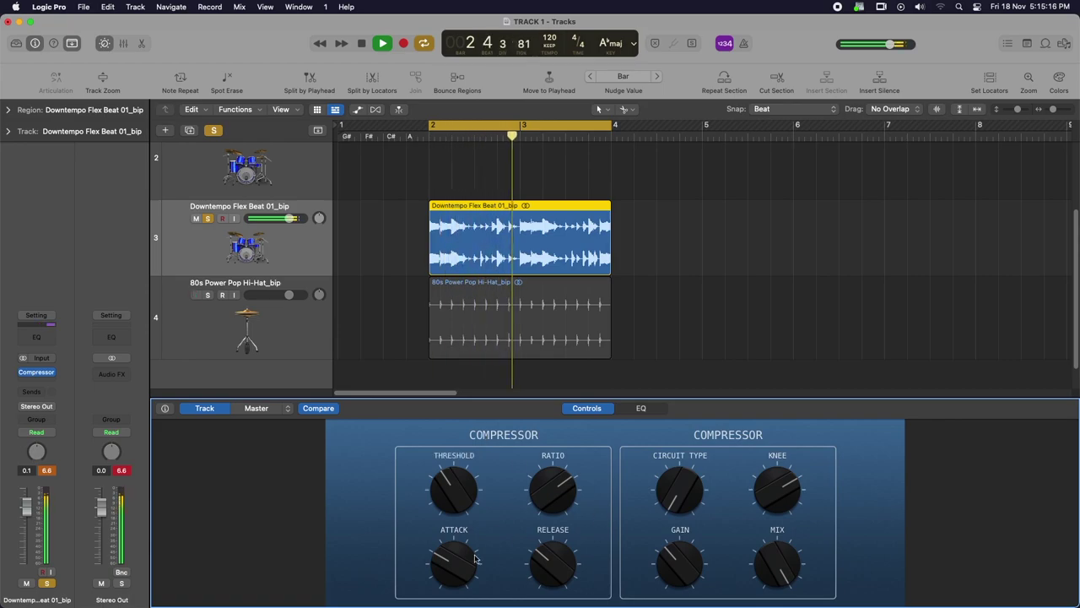
key(space)
Try different attack settings on the Compressor while auditioning the beat
mouse_move(456, 563)
mouse_down()
mouse_move(458, 544)
mouse_move(448, 574)
mouse_move(447, 562)
mouse_up()
key(space)
drag(497, 525, 567, 493)
key(space)
Raise the Compressor's release time to just over 100 ms while auditioning the beat
key(space)
drag(551, 577, 556, 600)
key(space)
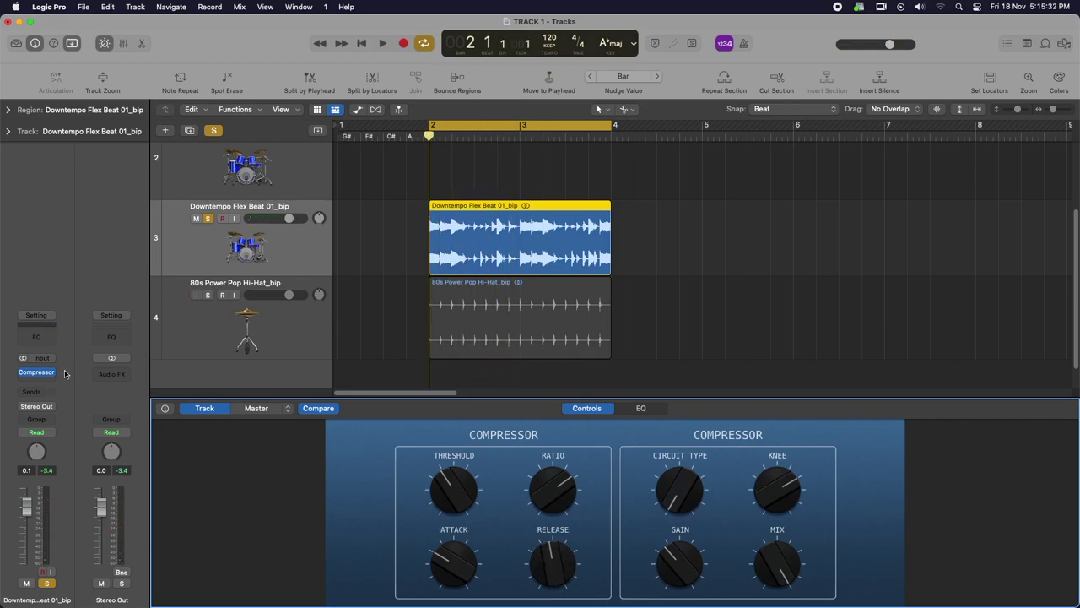
Review the adjusted settings in the Compressor's plug-in window, close it, and play the compressed beat
click(36, 372)
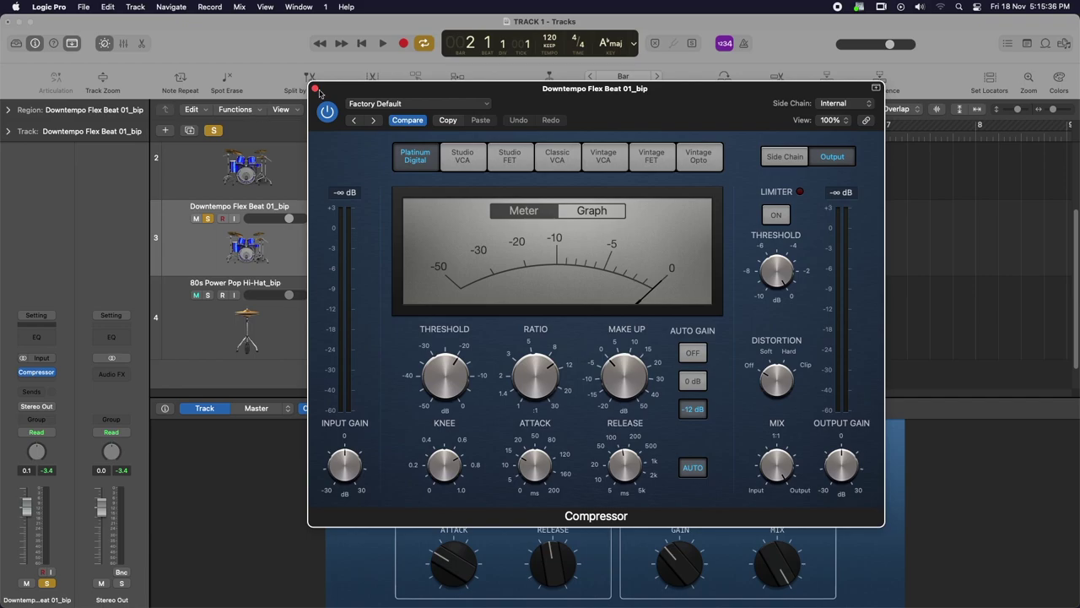
click(317, 91)
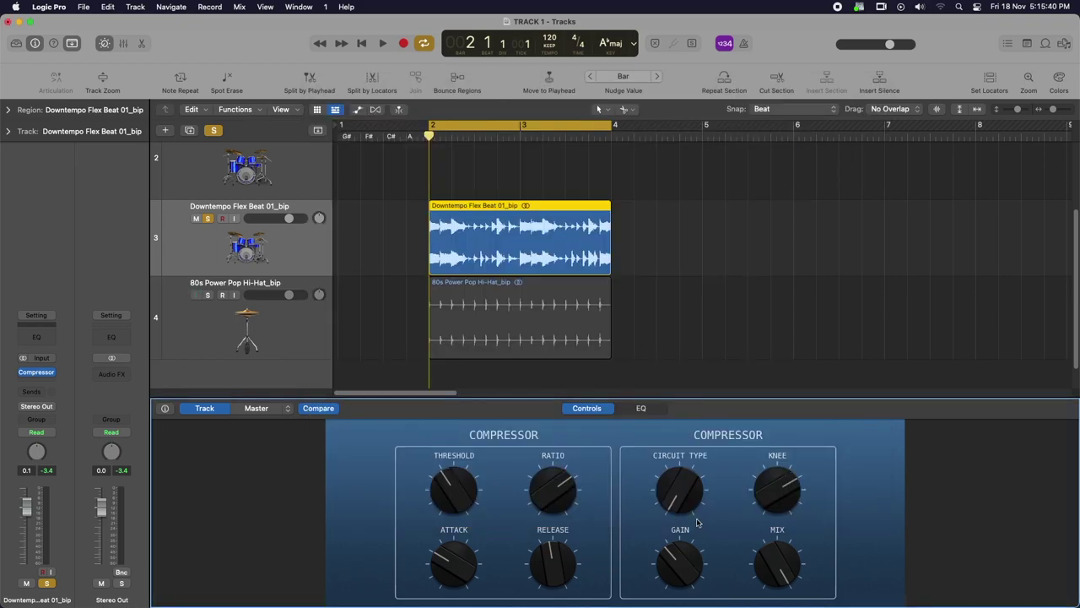
key(space)
key(space)
key(space)
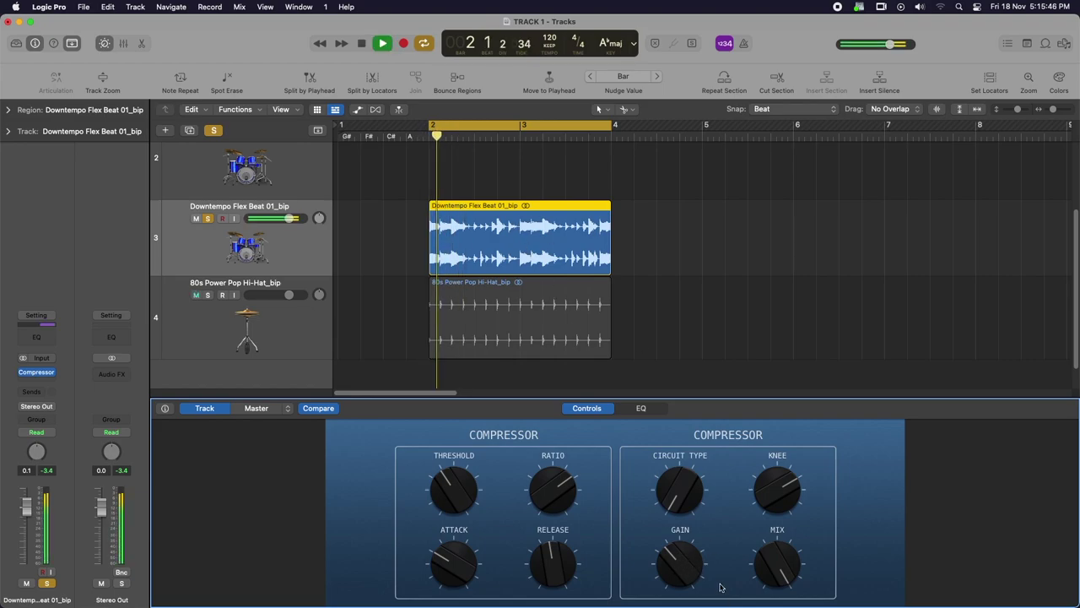
Try different Compressor gain settings while auditioning the beat, and stop playback
drag(676, 564, 674, 606)
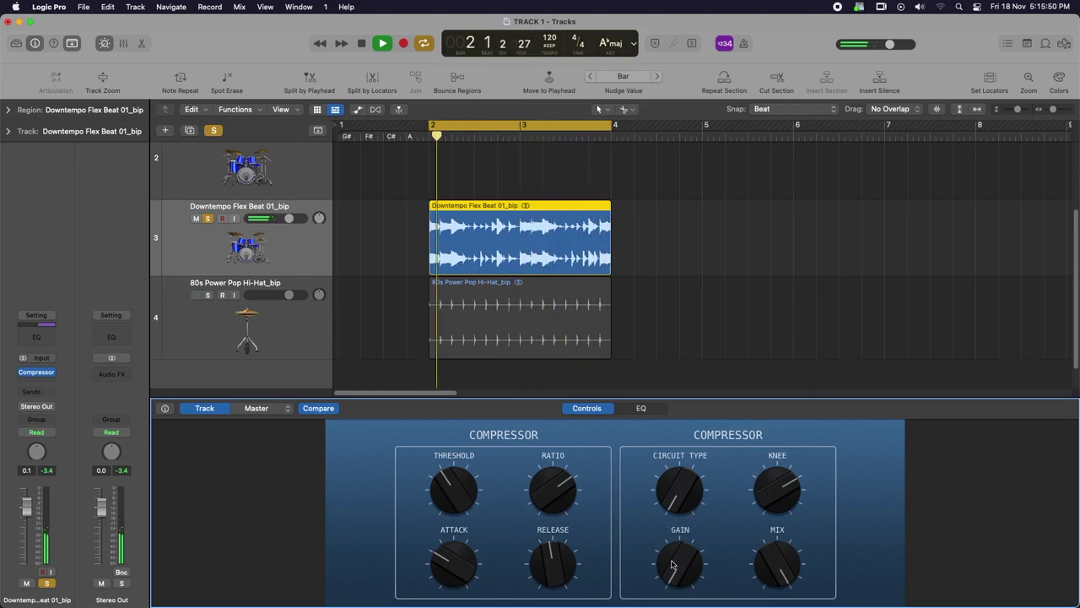
drag(675, 576, 651, 536)
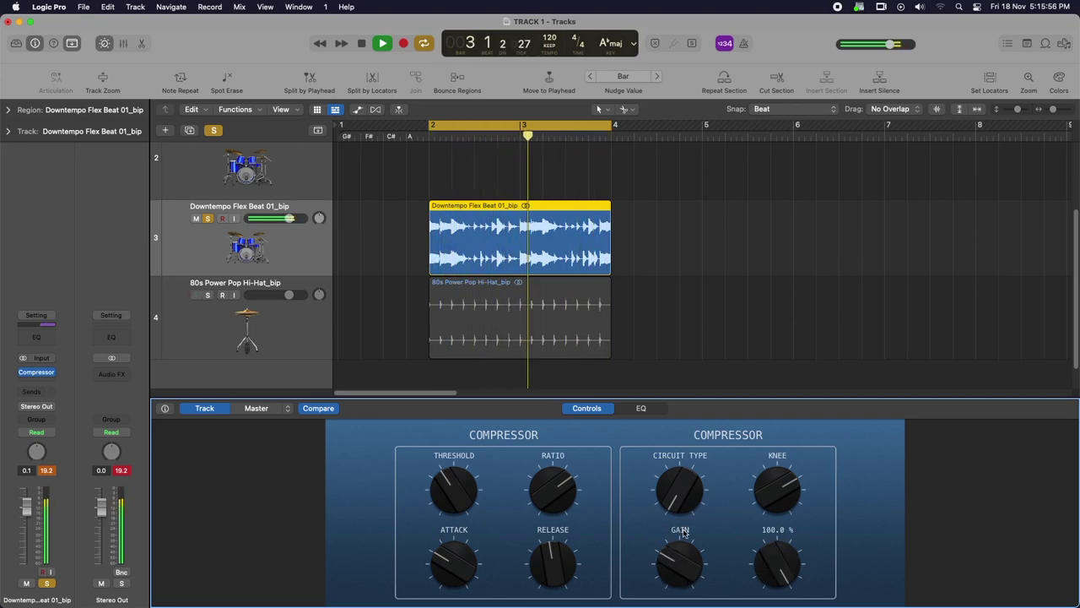
mouse_move(671, 550)
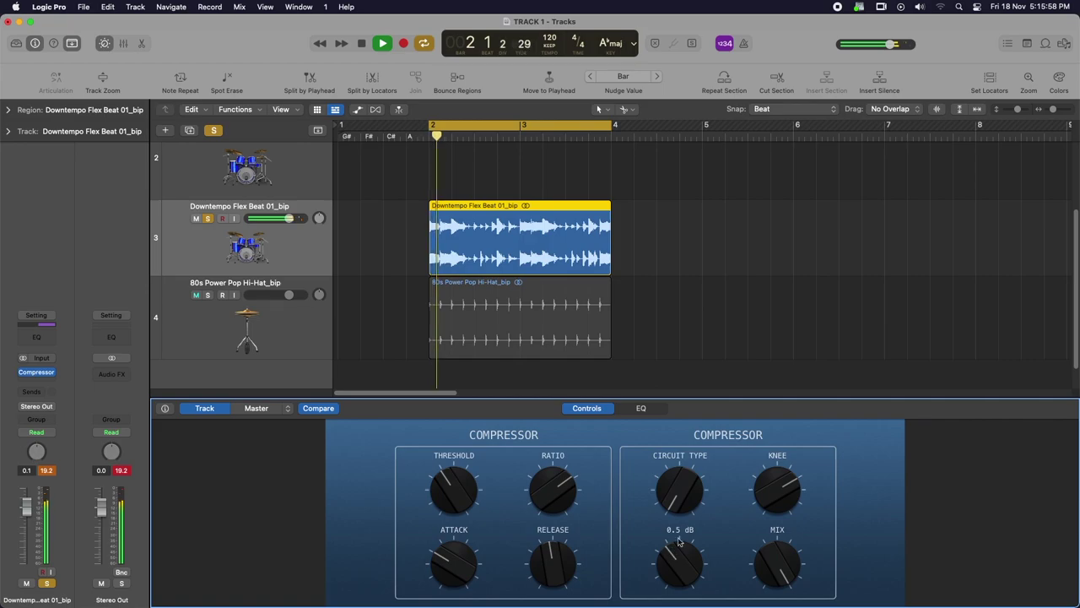
mouse_move(673, 550)
mouse_down()
mouse_move(680, 537)
mouse_move(680, 561)
mouse_up()
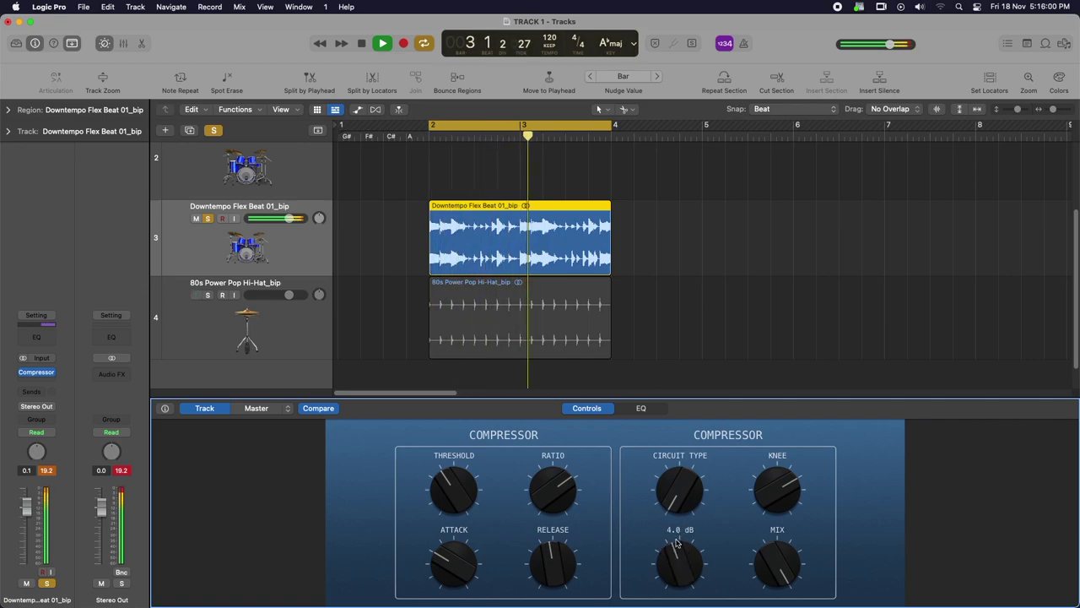
key(space)
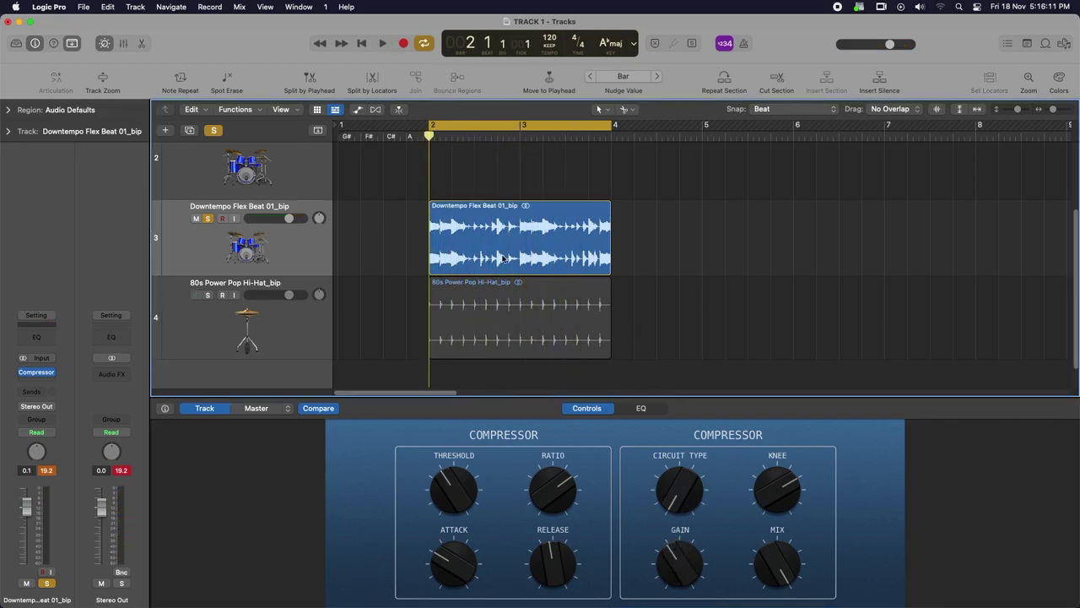
Select the Downtempo Flex Beat 01_bip region, hide Smart Controls and show the Mixer
click(503, 245)
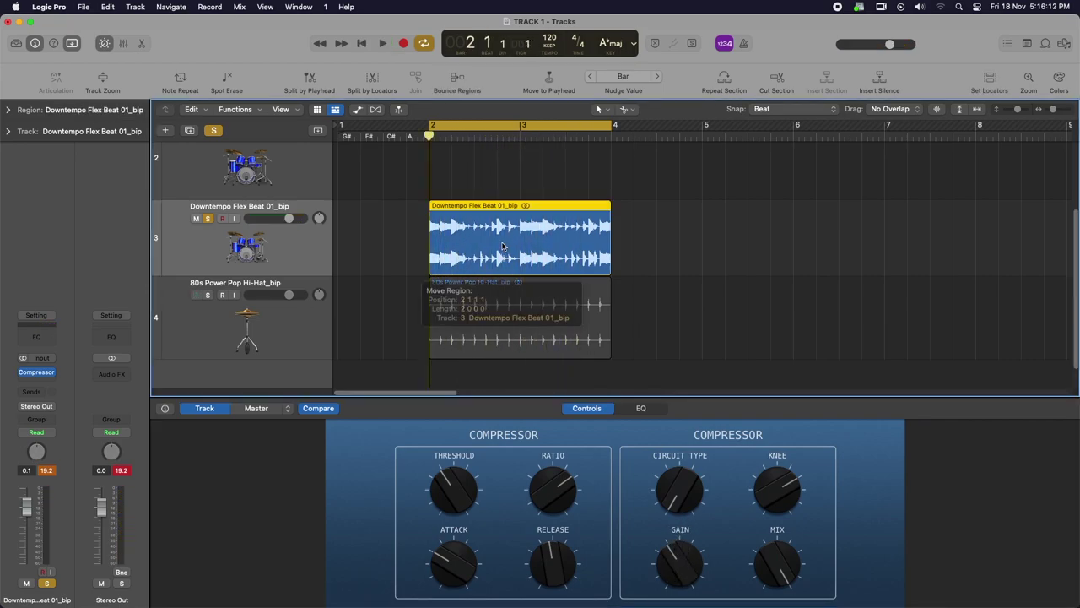
click(104, 44)
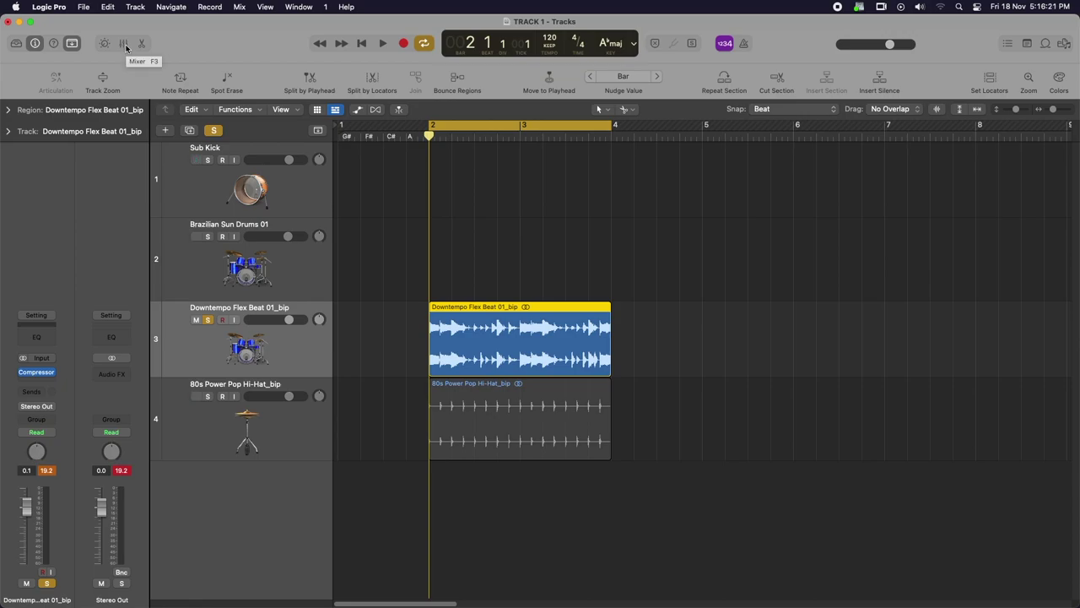
click(123, 43)
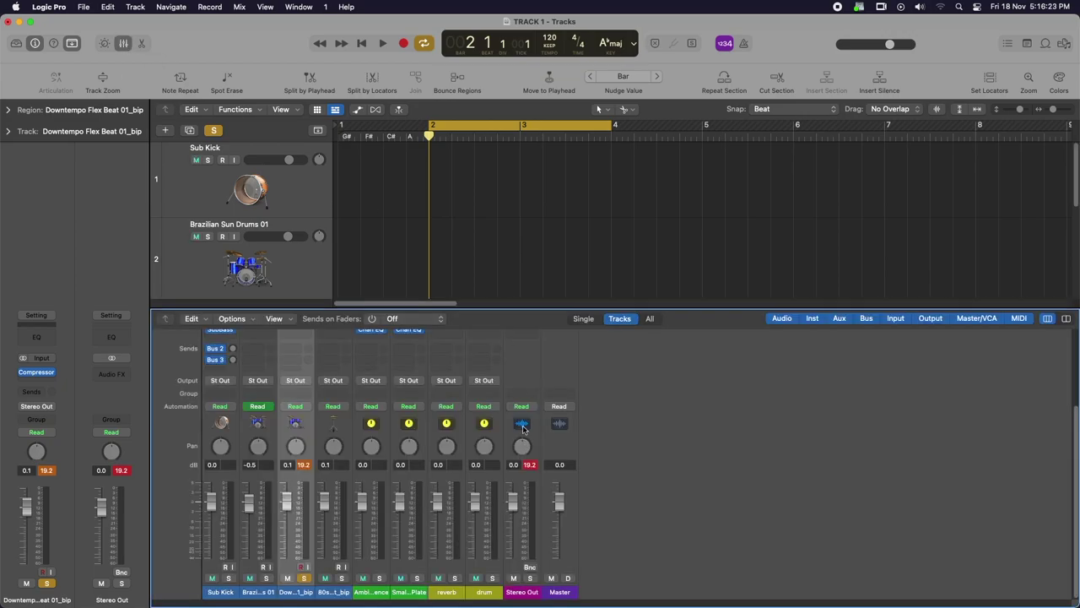
Resize the docked Mixer to reveal more or fewer channel strip sections, playing the beat in between
drag(499, 307, 512, 238)
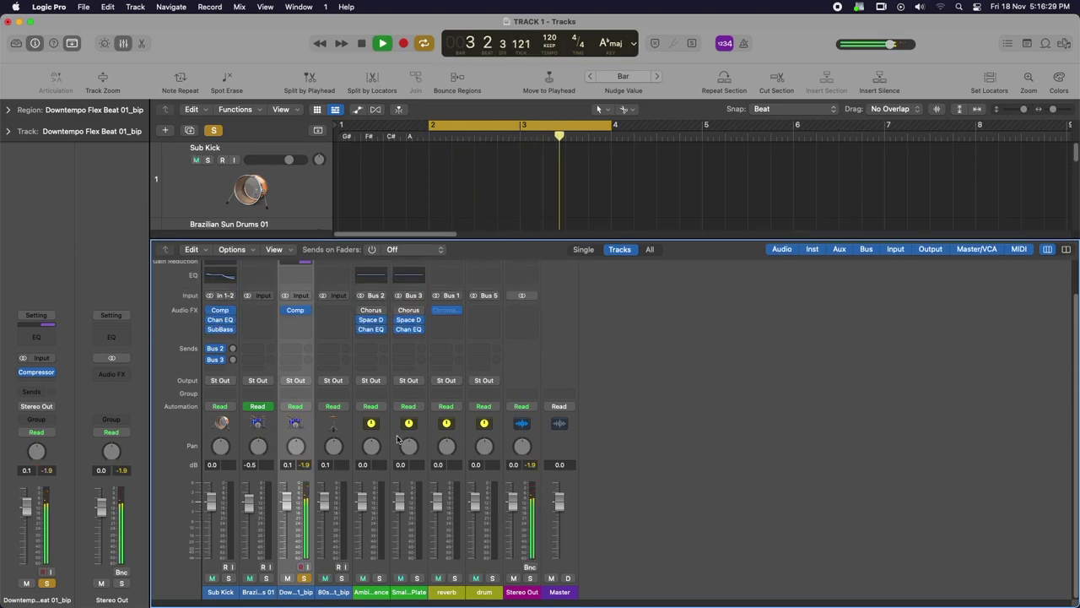
drag(498, 238, 537, 431)
key(space)
key(space)
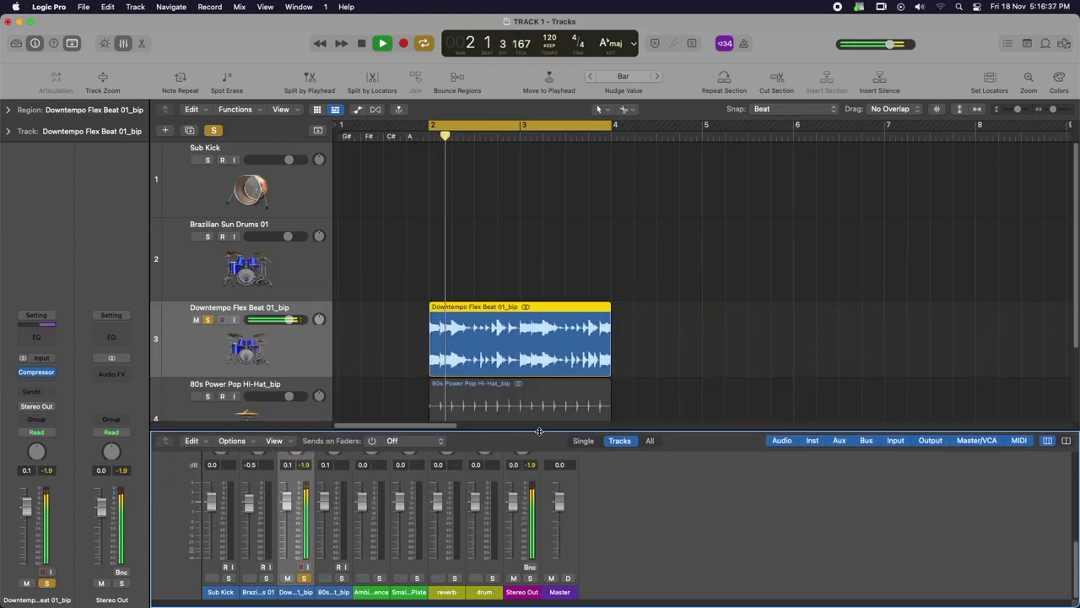
drag(540, 432, 532, 341)
key(space)
scroll(555, 332, down, 3)
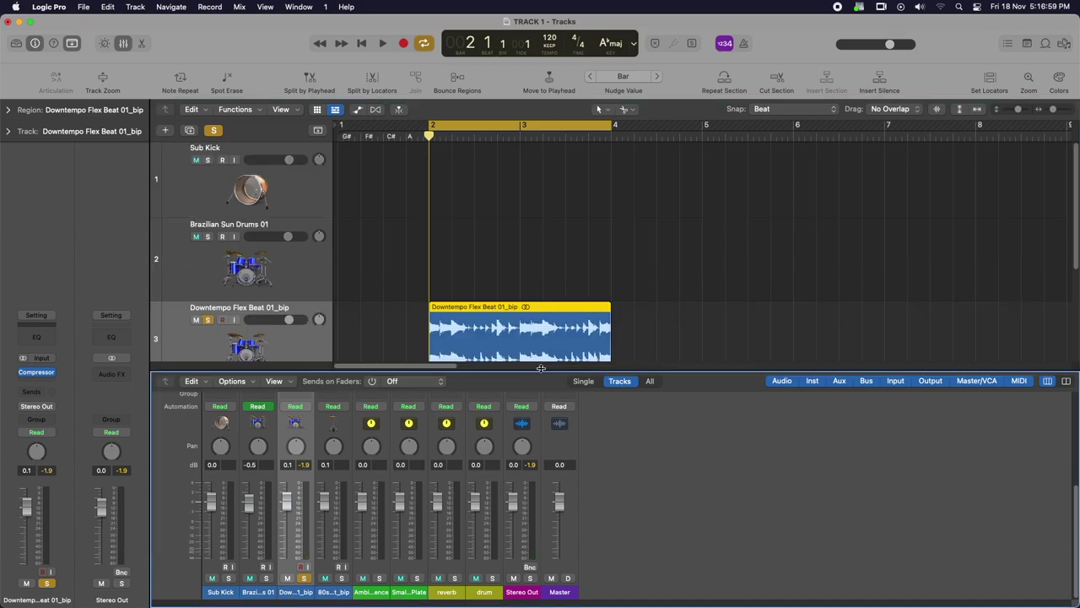
drag(536, 371, 506, 381)
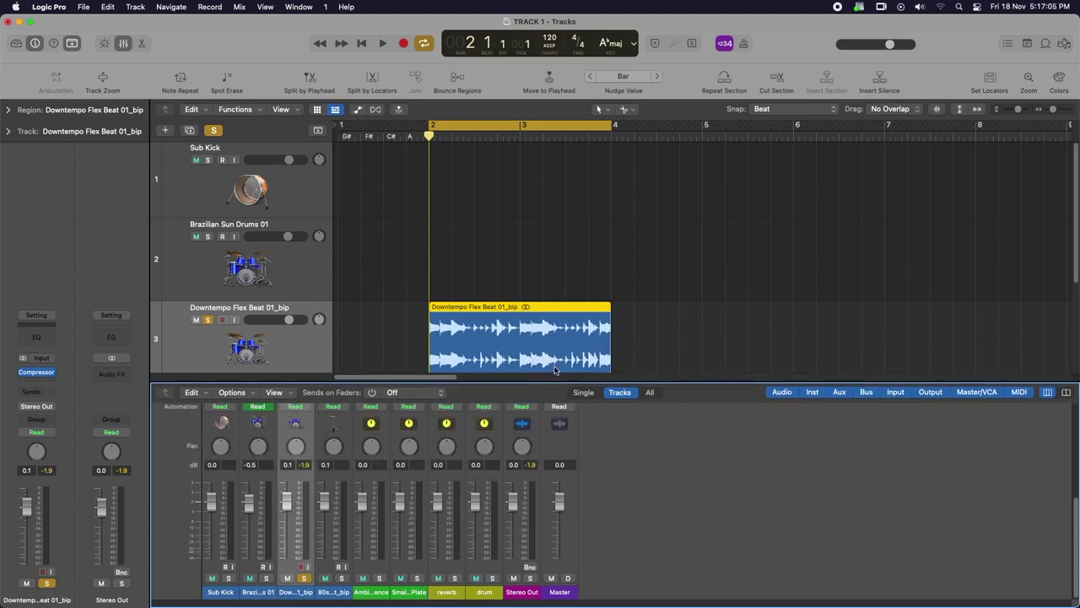
Open the Mixer in a separate window, move it over the tracks area and close it
key(super+2)
drag(372, 35, 656, 112)
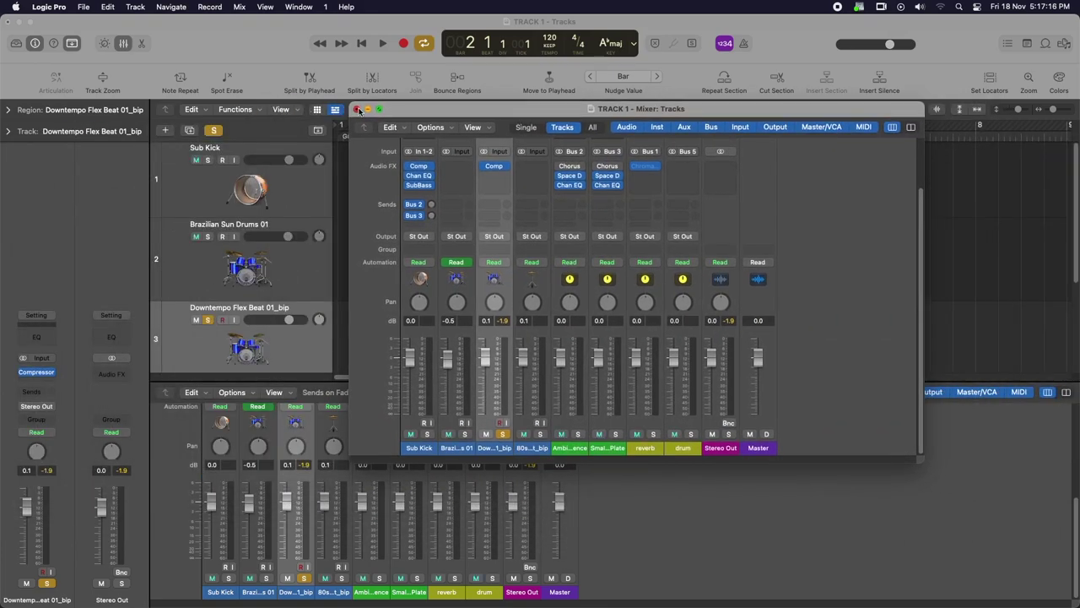
click(356, 109)
Enlarge the docked Mixer to show the sends, and toggle it off and on again
drag(459, 380, 472, 309)
click(124, 46)
click(124, 46)
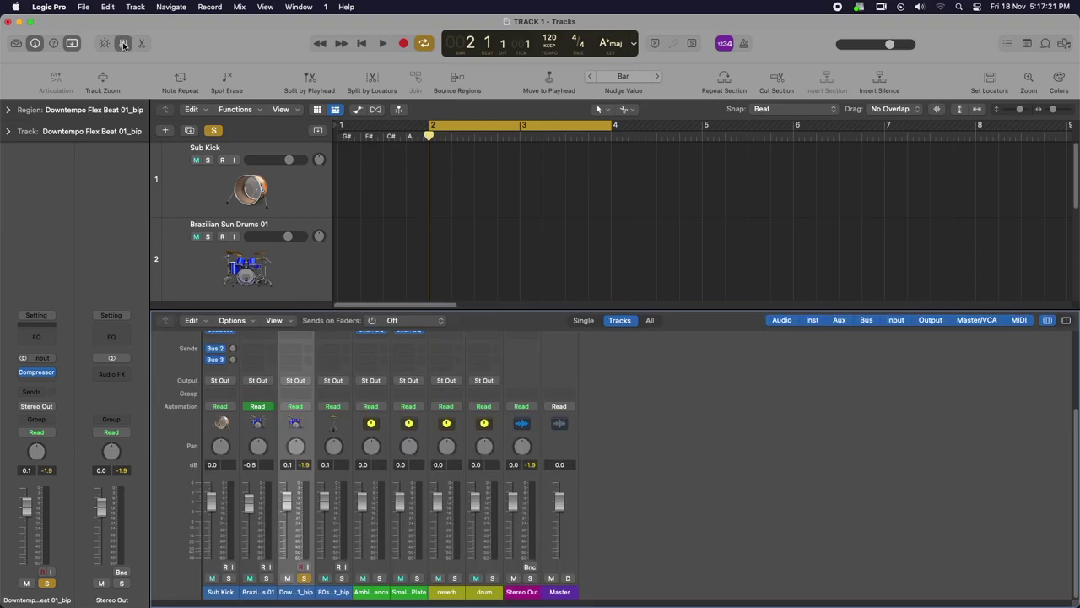
mouse_move(501, 308)
mouse_down()
mouse_move(501, 211)
mouse_move(507, 299)
mouse_up()
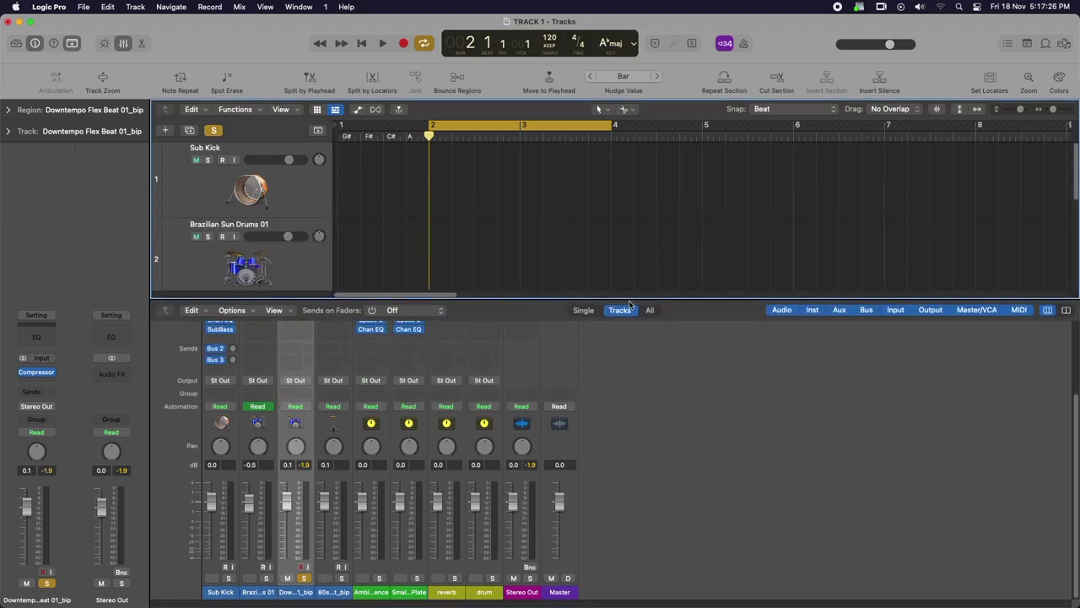
Close the Mixer and open the Downtempo Flex Beat 01_bip region in the Audio File Editor
key(x)
click(545, 244)
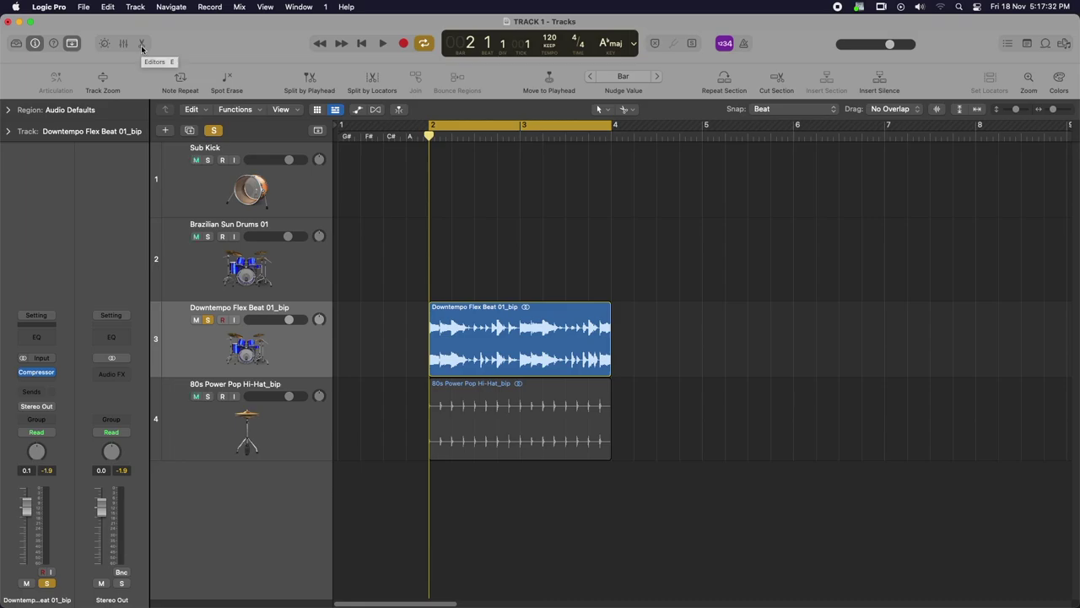
click(503, 343)
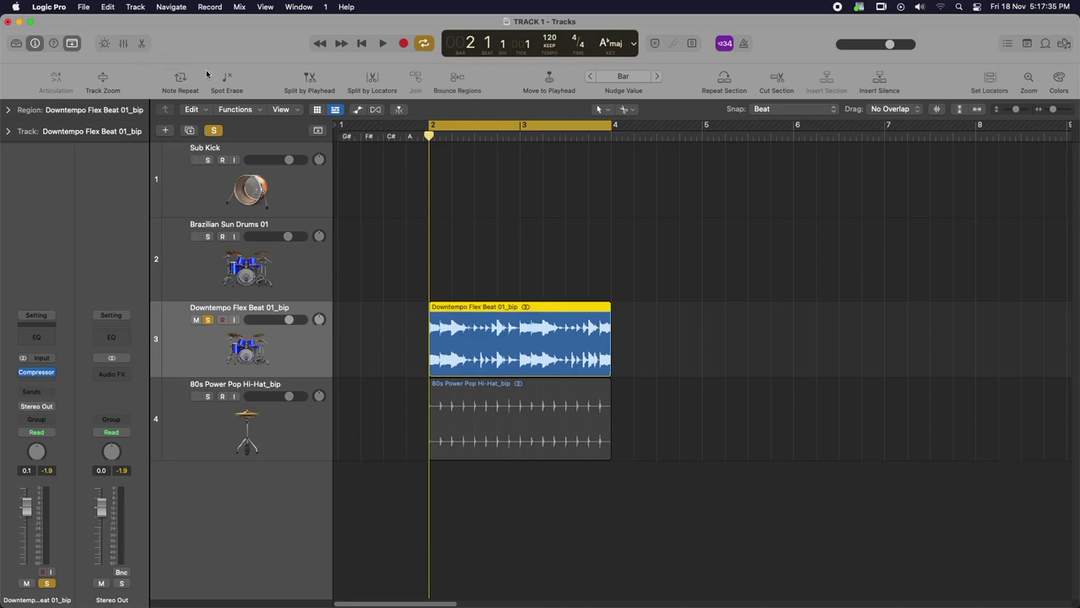
click(142, 44)
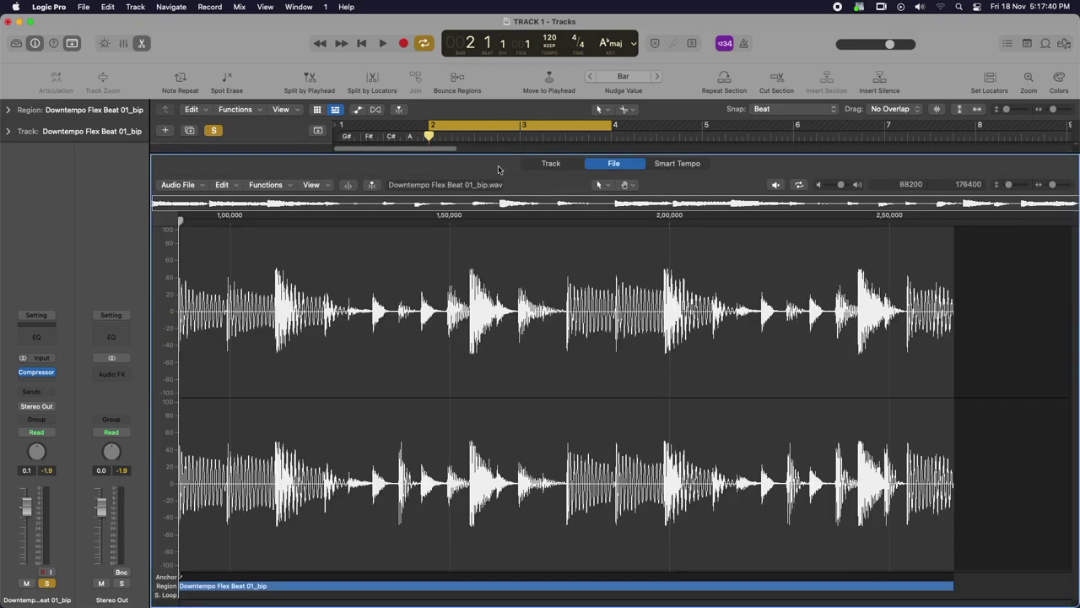
click(142, 44)
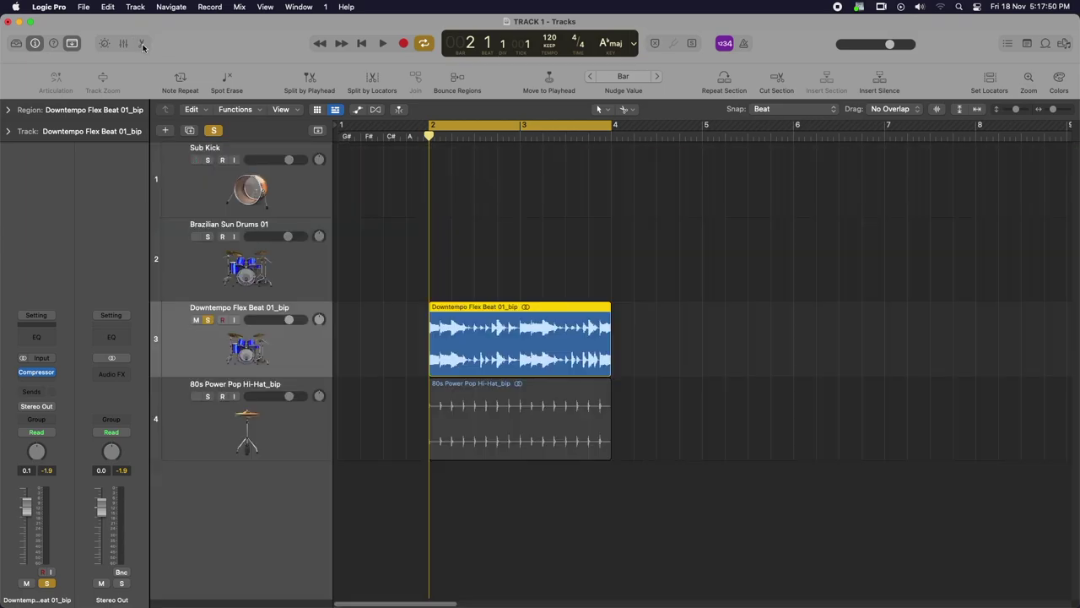
click(141, 44)
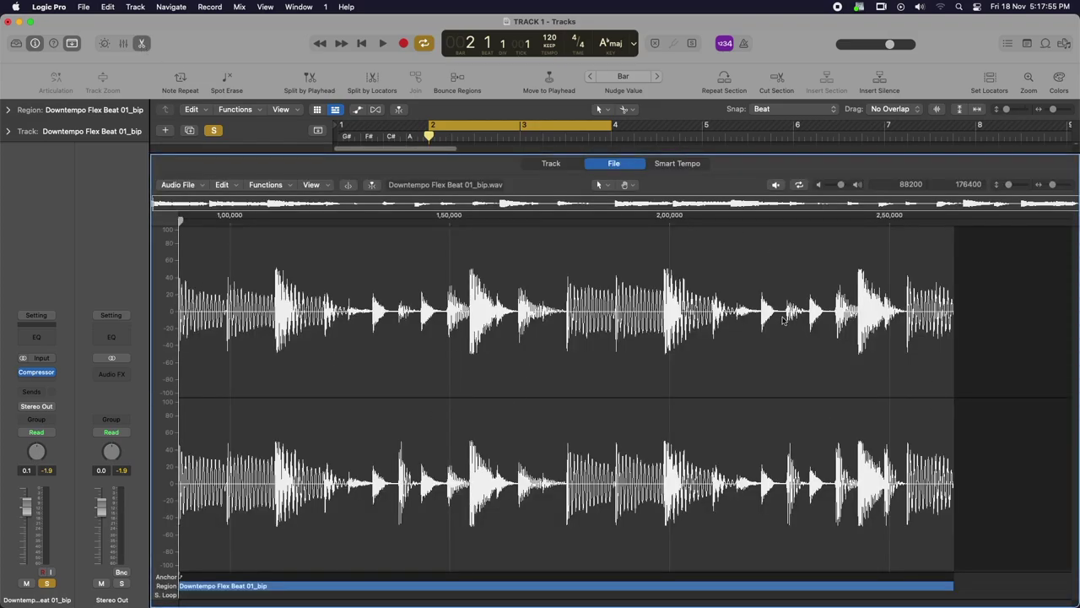
Preview the Downtempo Flex Beat 01_bip file and a selected middle section of its waveform, and close the editor
click(777, 185)
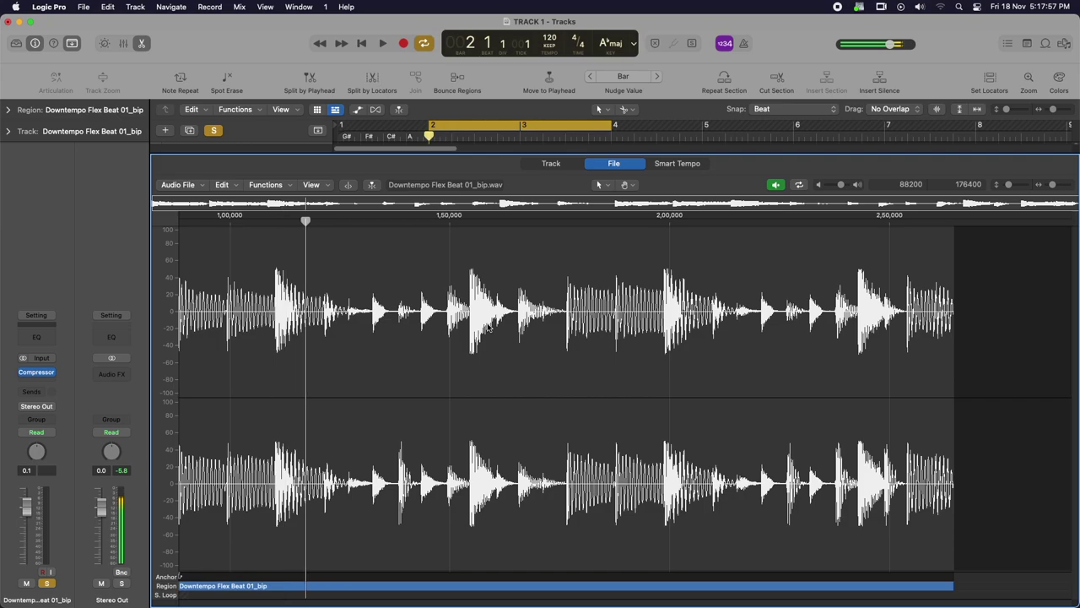
click(493, 285)
drag(360, 262, 598, 277)
drag(409, 253, 790, 277)
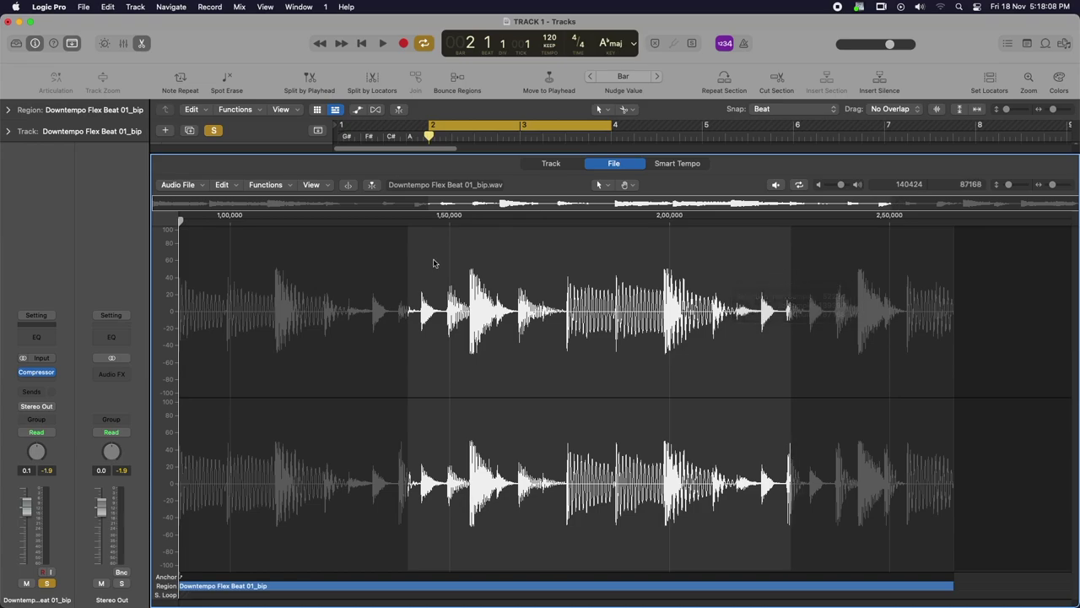
click(774, 186)
drag(682, 155, 622, 605)
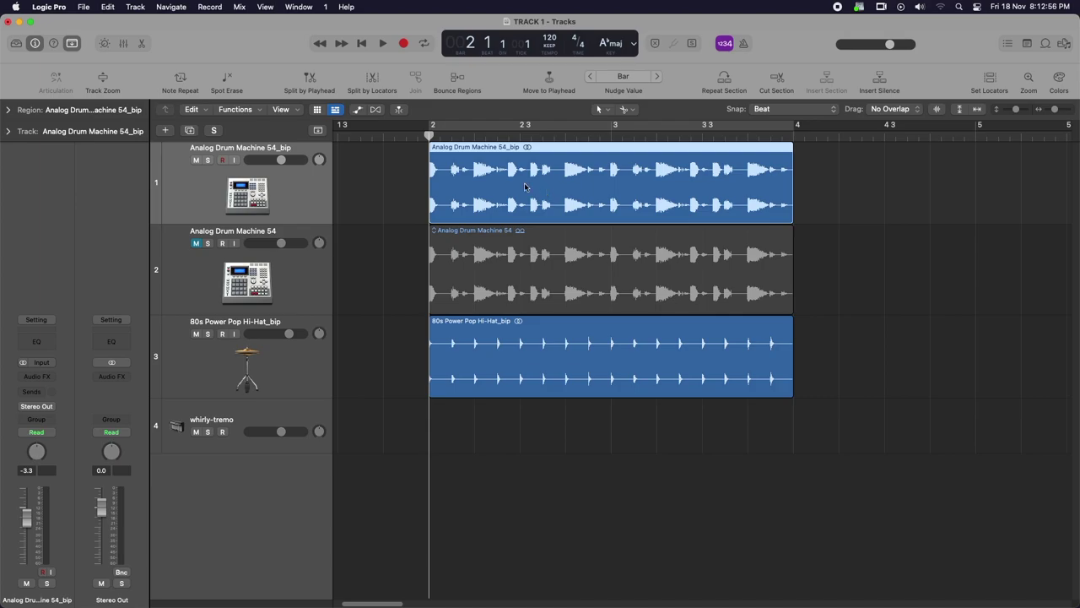
Open the Analog Drum Machine 54_bip region in the Audio File Editor and play it through
click(143, 44)
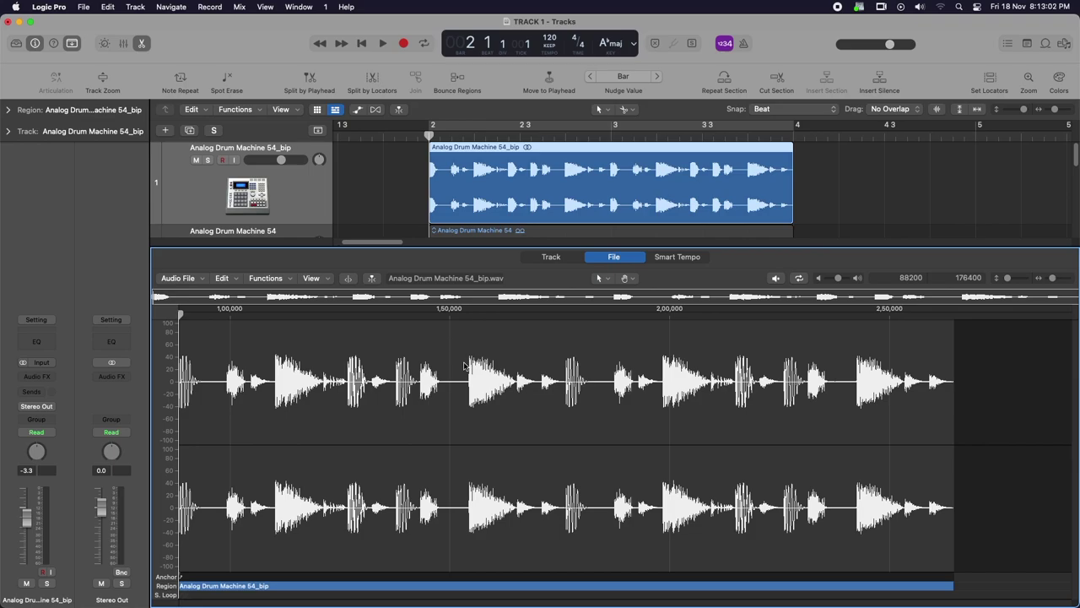
key(space)
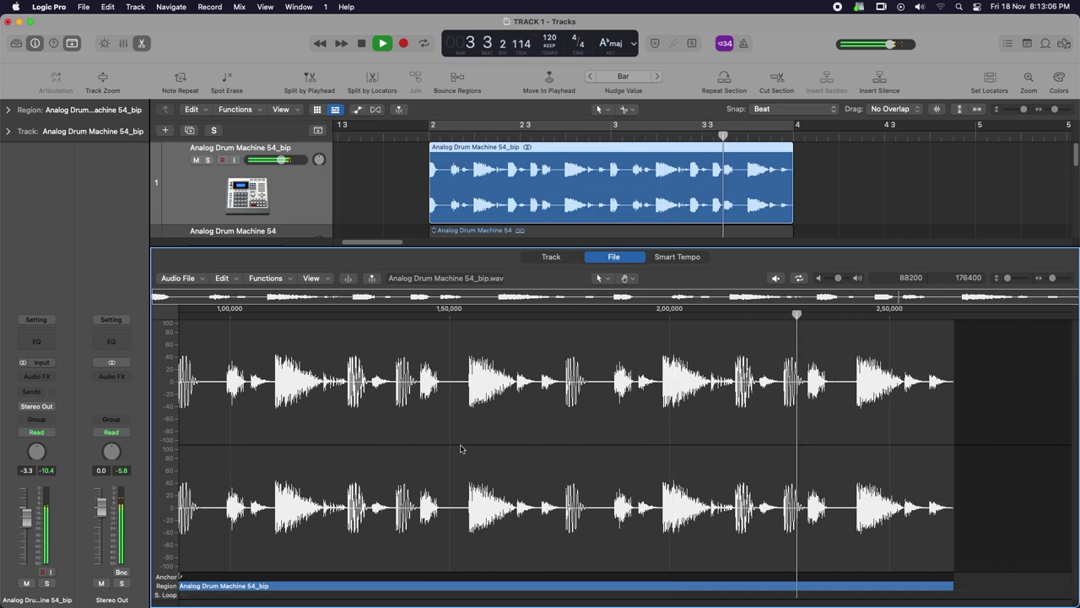
key(space)
Compare the region's Track view with its File view, and play the loop again from the File view
click(555, 258)
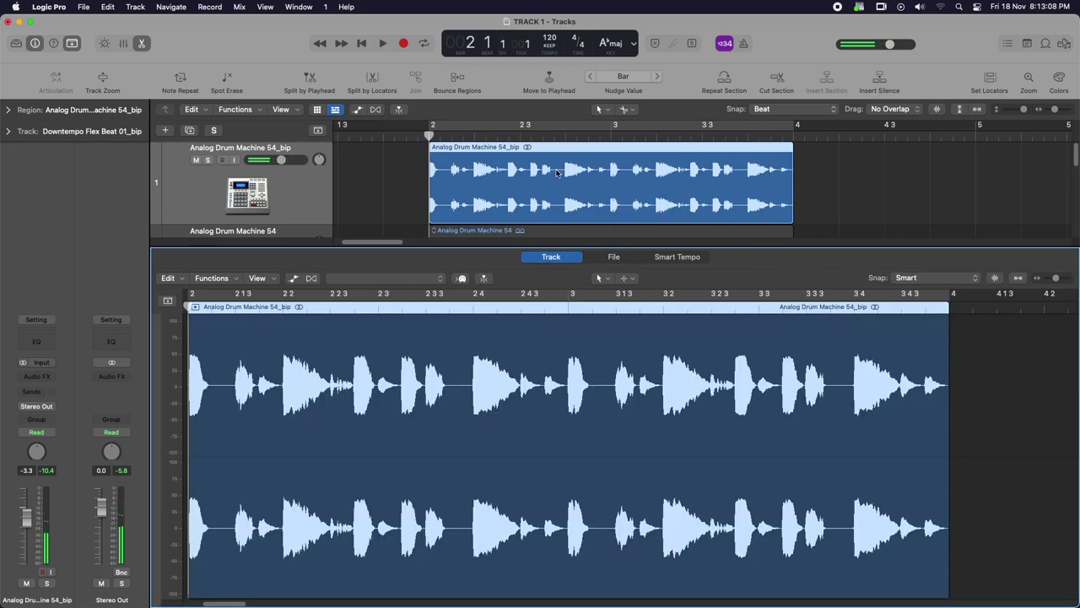
click(615, 257)
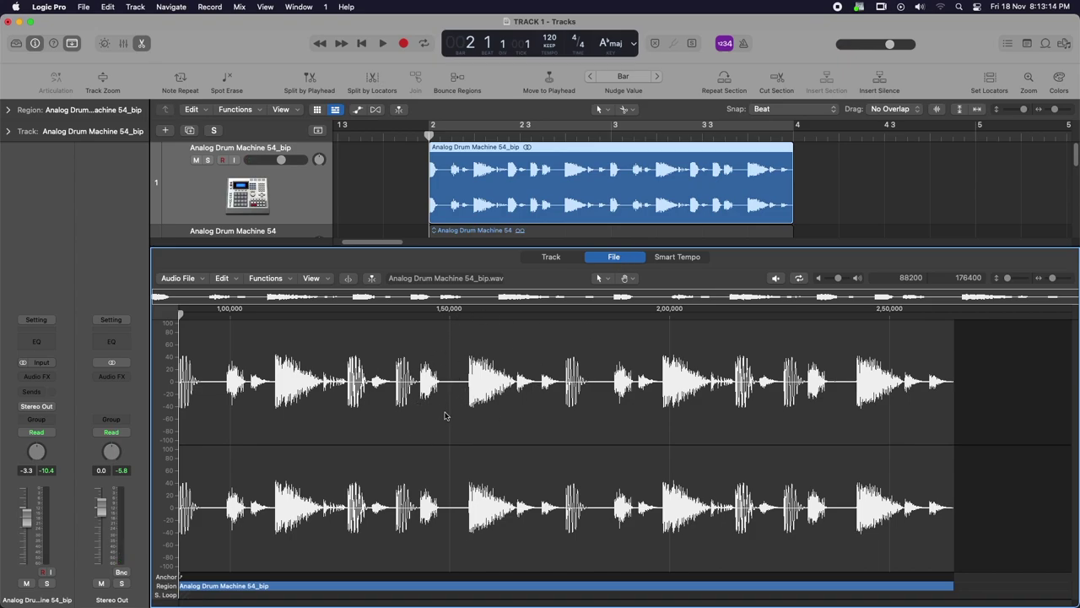
key(space)
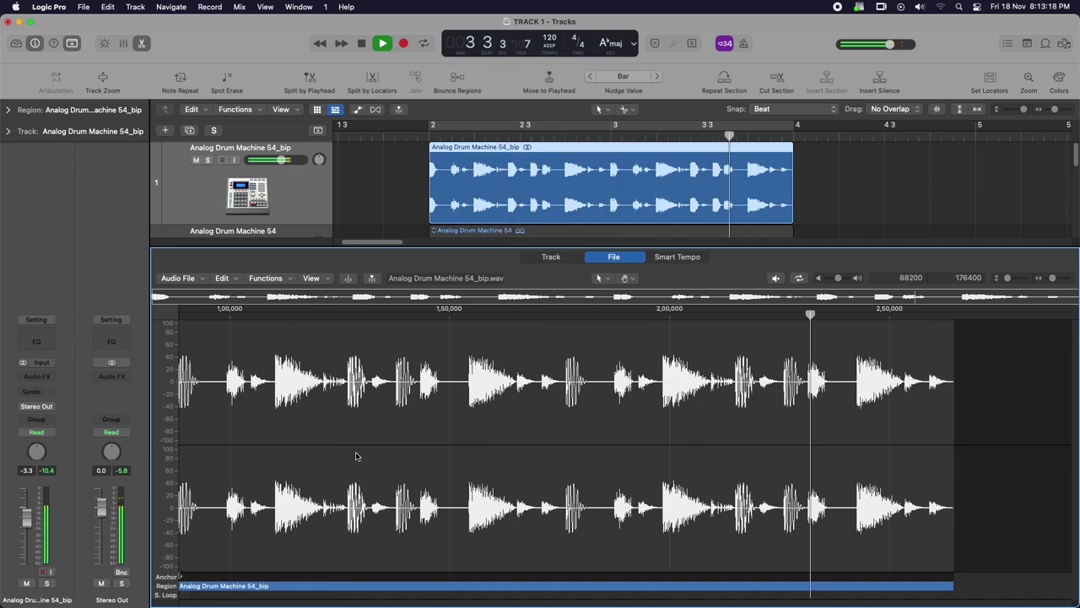
key(space)
Delete the drum hit just after the 150,000 mark from the Analog Drum Machine 54_bip file, and play the edited loop
drag(462, 380, 515, 429)
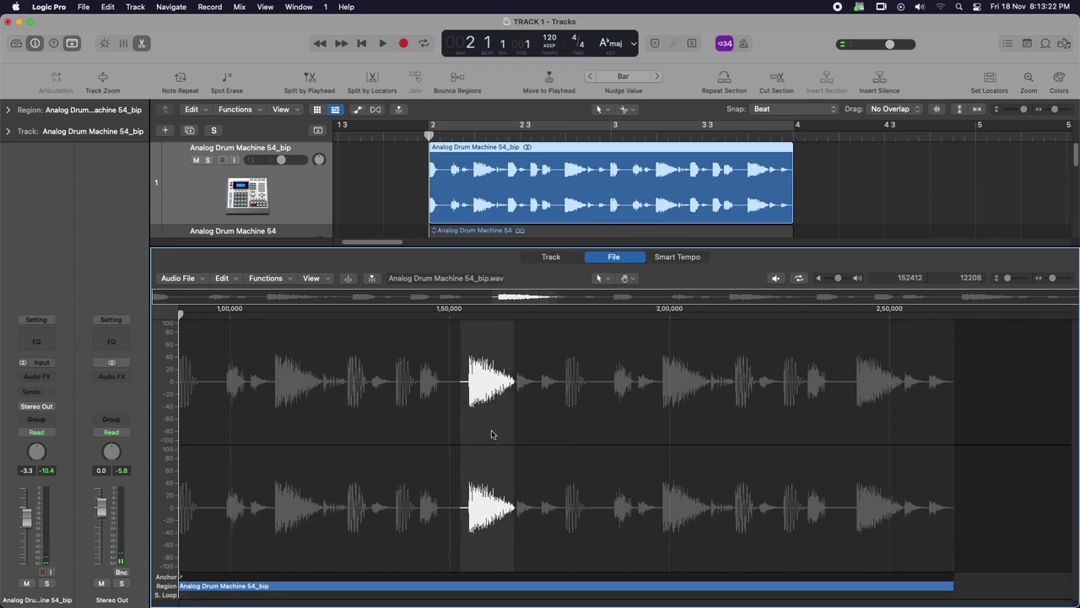
click(775, 278)
click(222, 278)
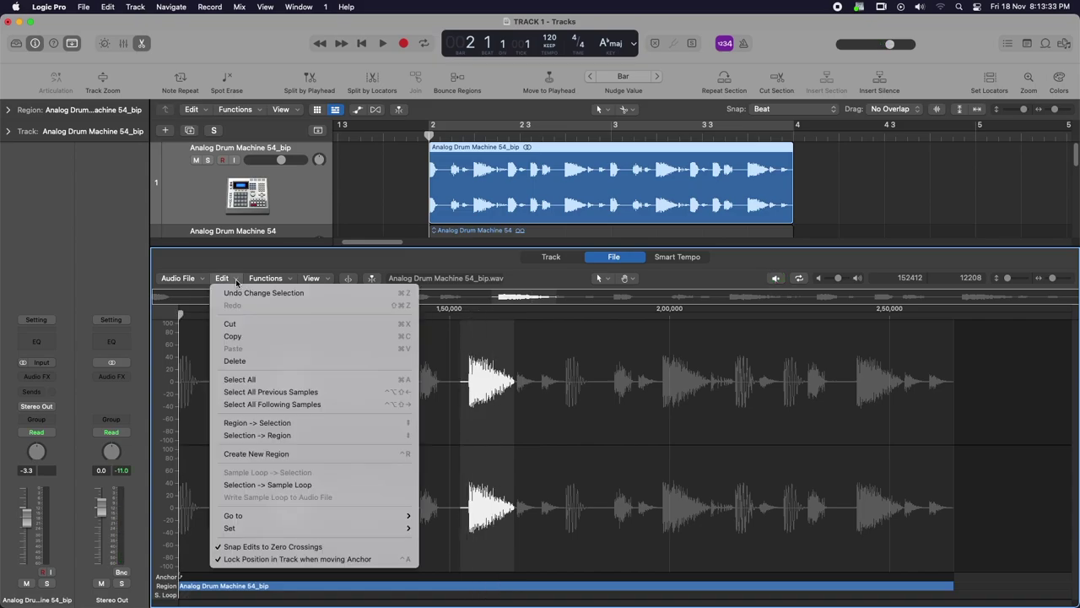
click(260, 364)
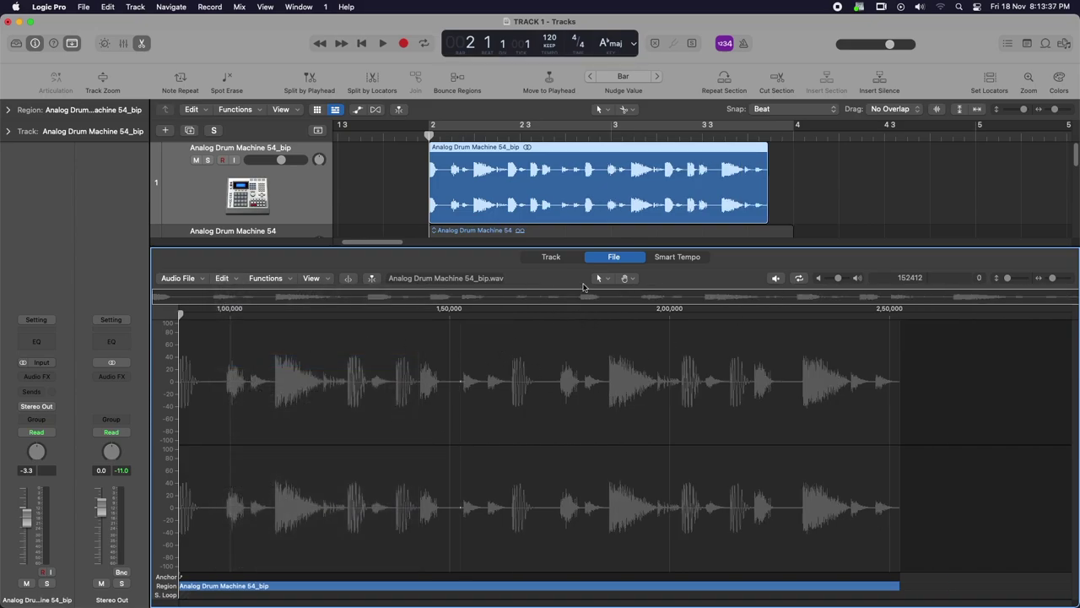
key(space)
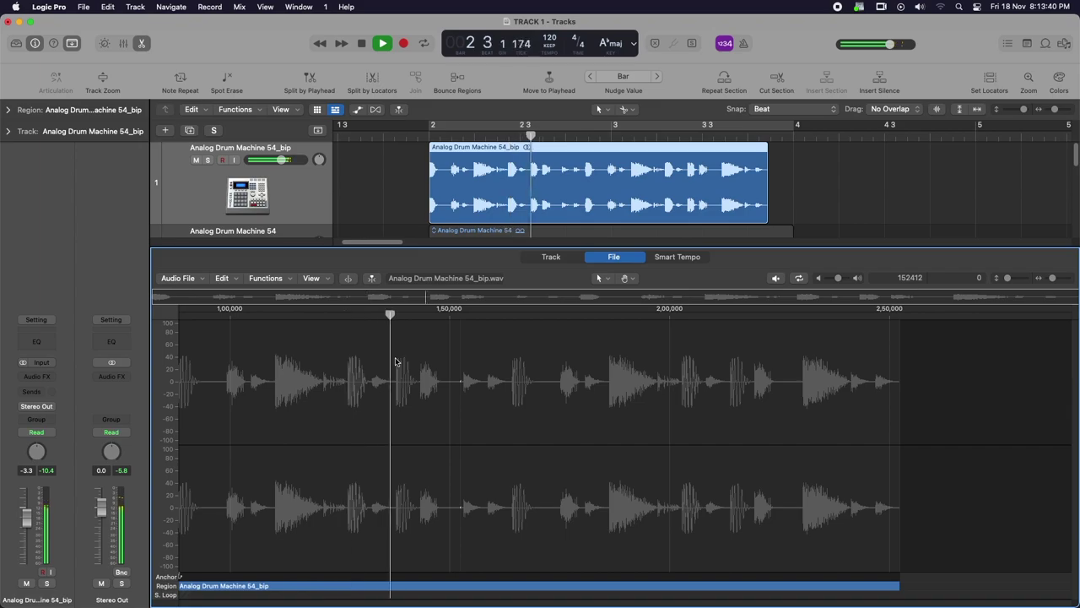
key(space)
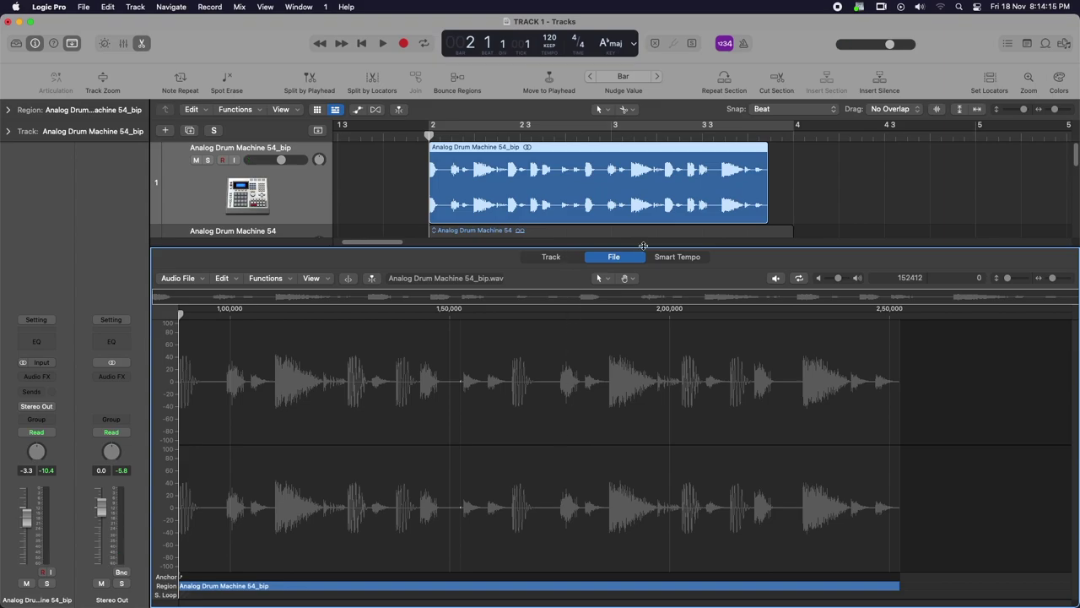
Show the Piano Roll editor briefly, and close the editor area to return to the full track view
key(p)
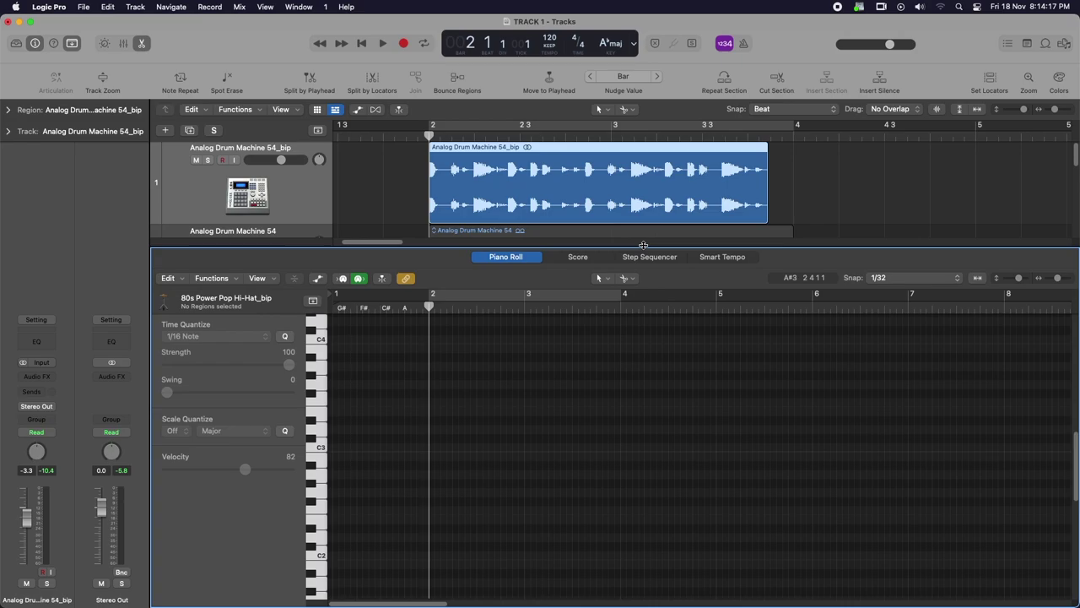
key(p)
click(750, 490)
click(643, 205)
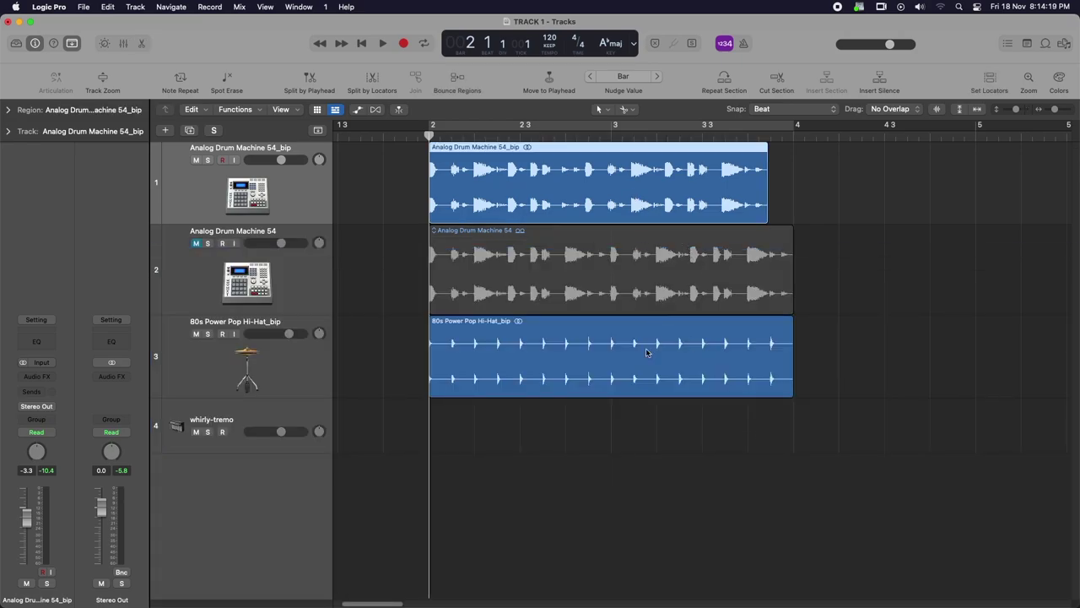
Unmute the Analog Drum Machine 54 track and delete it together with its loop region
click(584, 291)
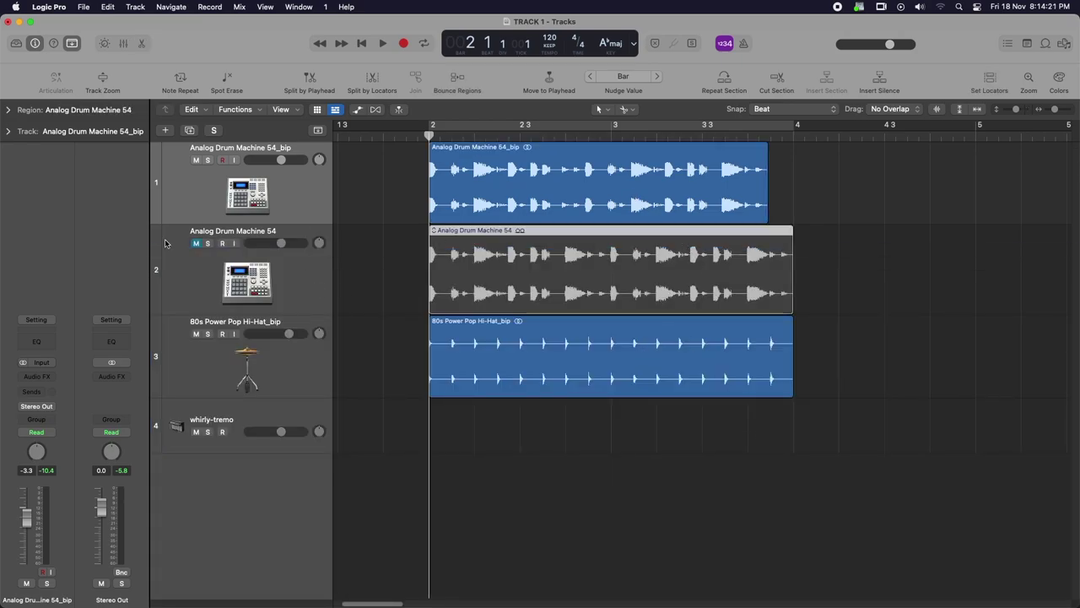
click(195, 243)
click(319, 270)
key(BackSpace)
key(BackSpace)
click(588, 410)
click(704, 178)
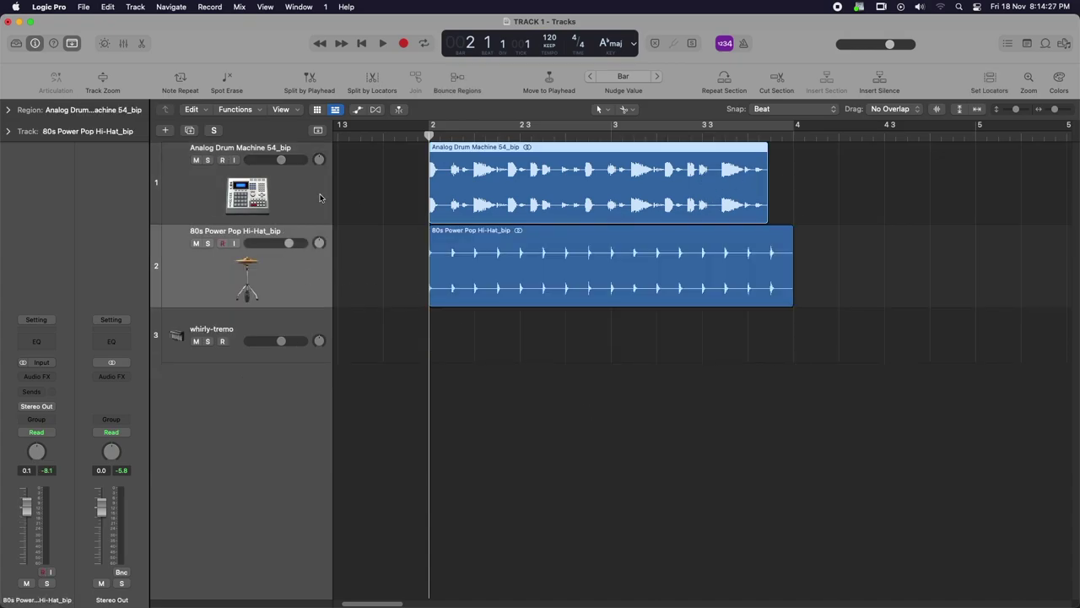
click(407, 361)
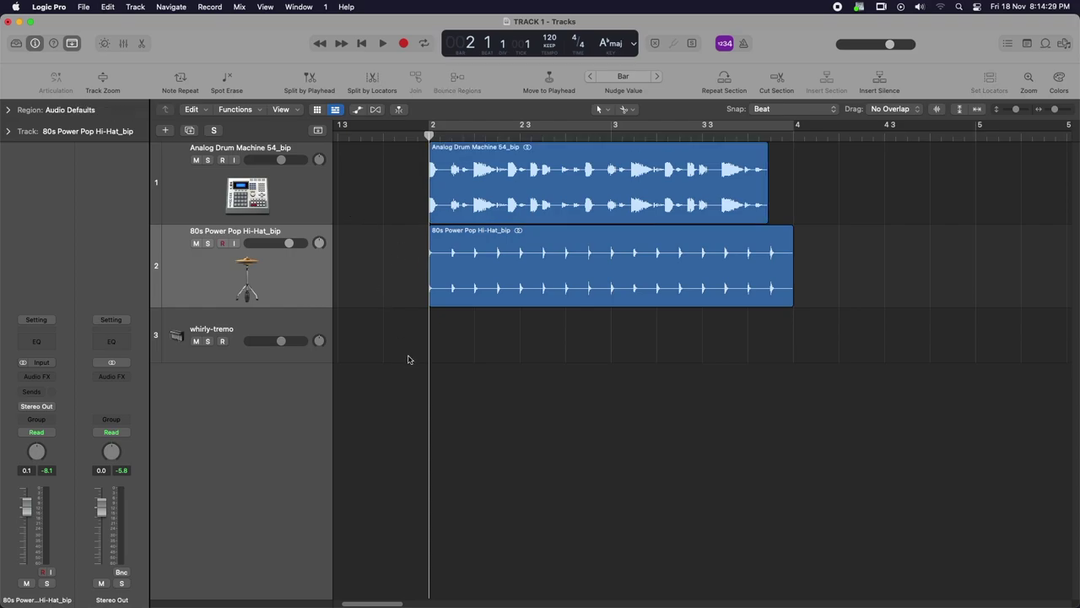
Mute the Analog Drum Machine 54_bip track and add the Analog Drum Machine 54 Apple Loop at bar 2 on a new track
click(290, 179)
click(195, 161)
click(783, 444)
click(1045, 43)
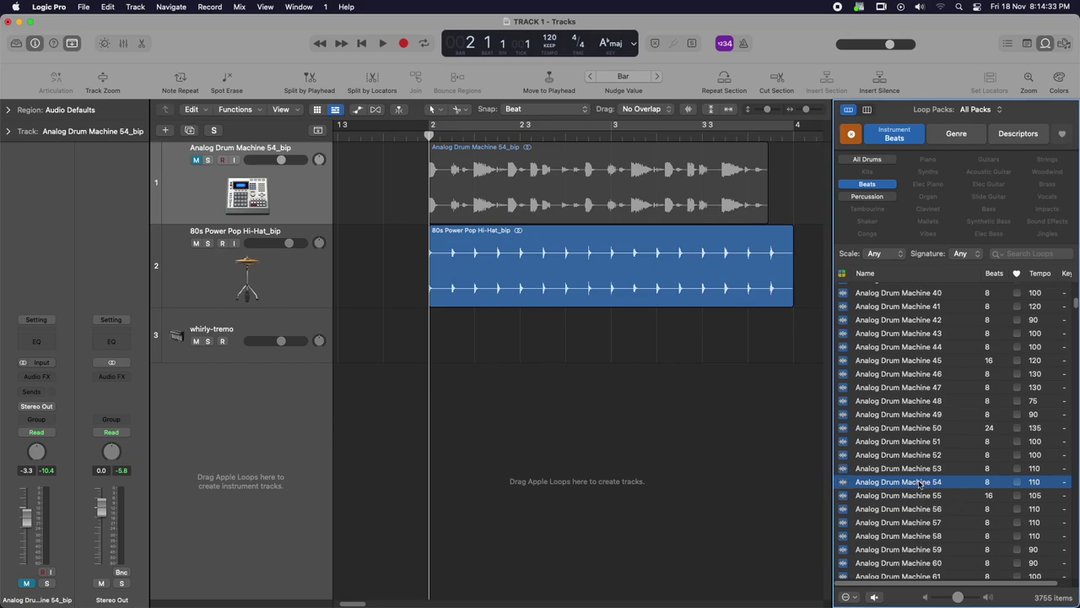
drag(914, 487, 449, 422)
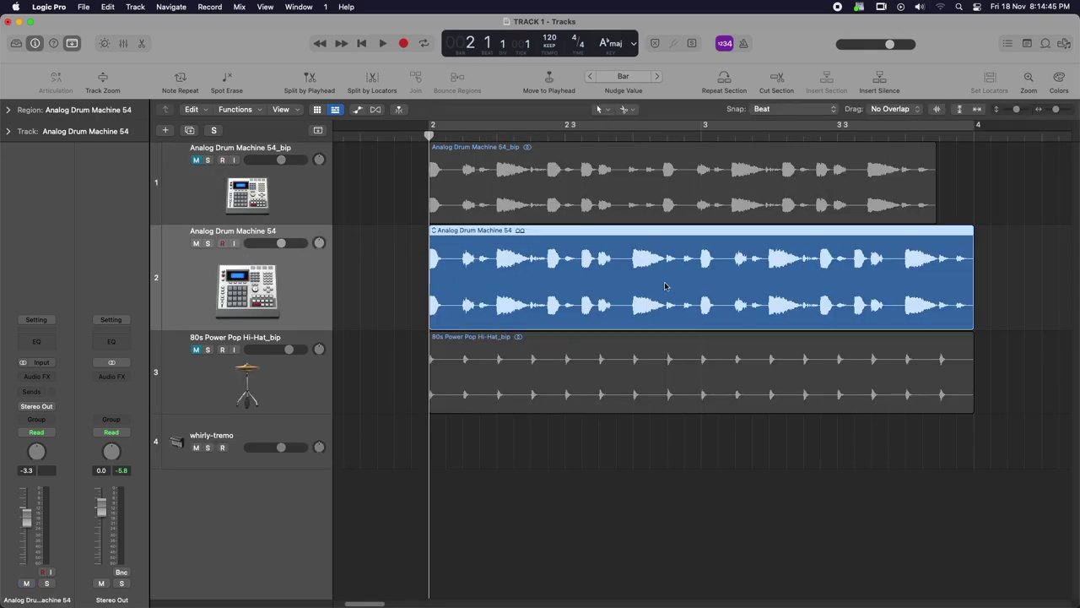
Open the Analog Drum Machine 54 loop in the audio editor and compare its File view with its Track view
drag(394, 258, 669, 264)
click(142, 43)
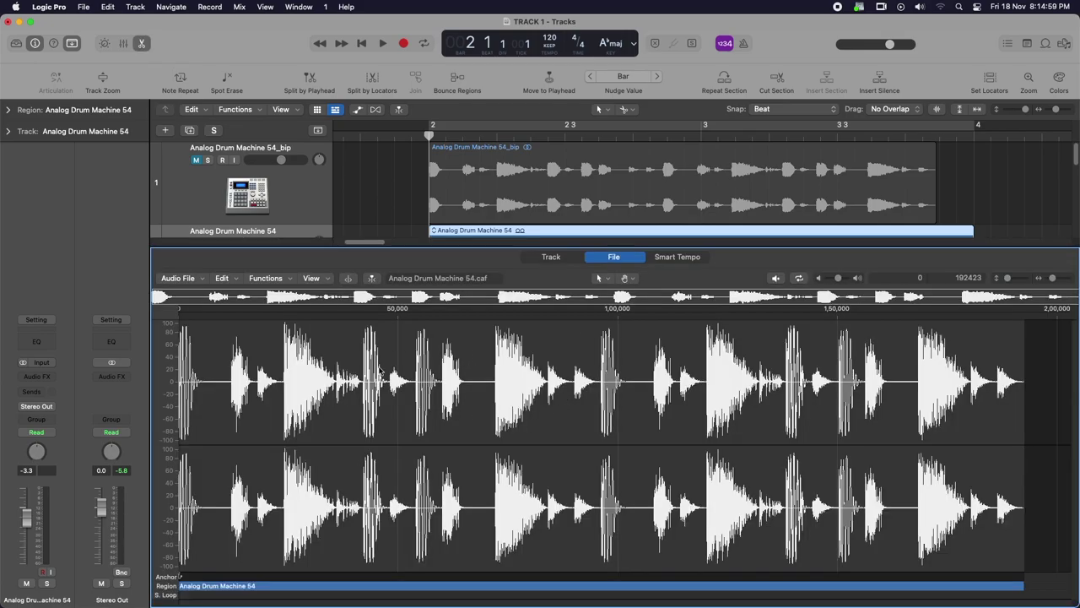
click(558, 260)
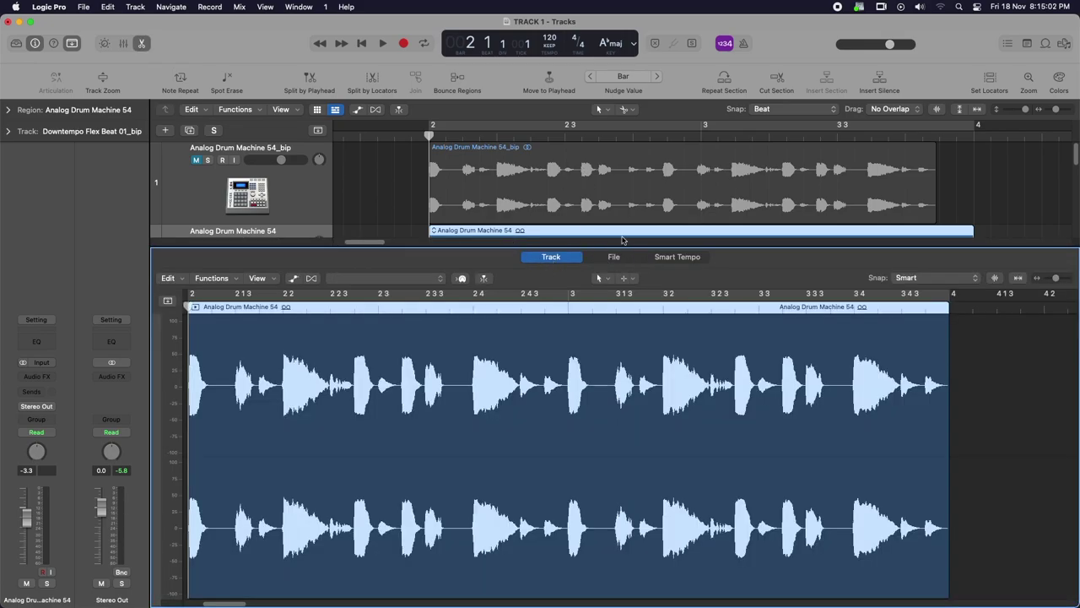
scroll(620, 207, down, 3)
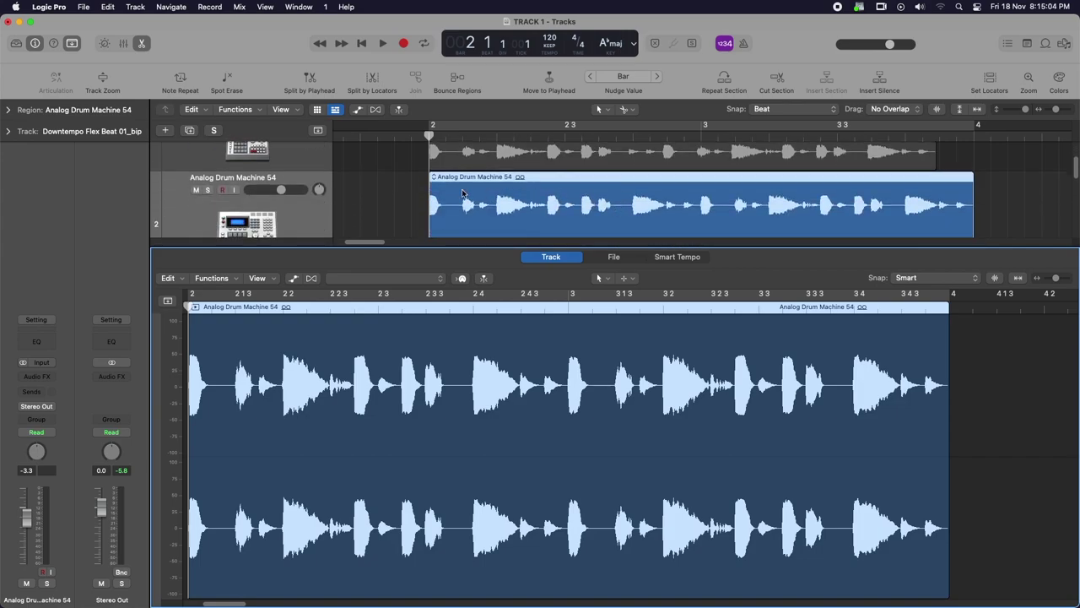
scroll(466, 199, down, 1)
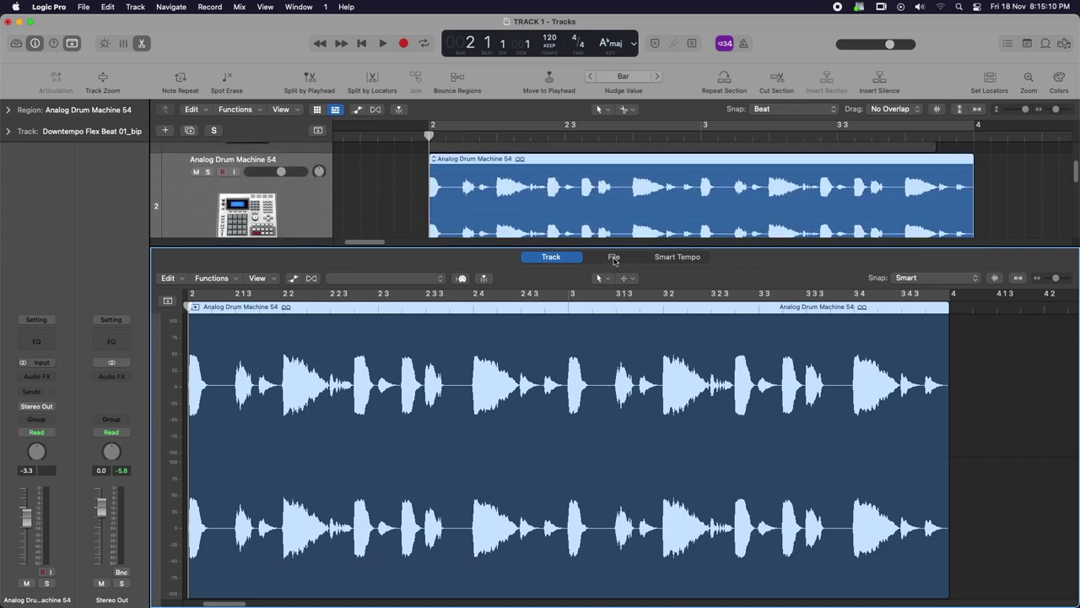
Check the edit commands for the drum hit near the 160,000 mark in the loop's File view, and close the editor area
click(615, 259)
drag(487, 371, 546, 439)
click(222, 278)
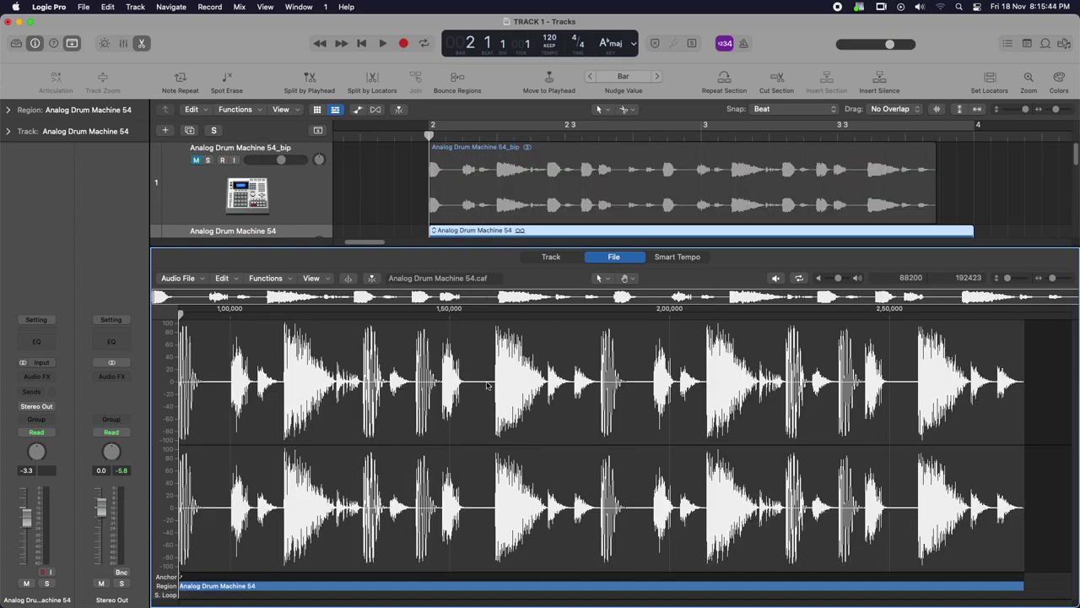
key(p)
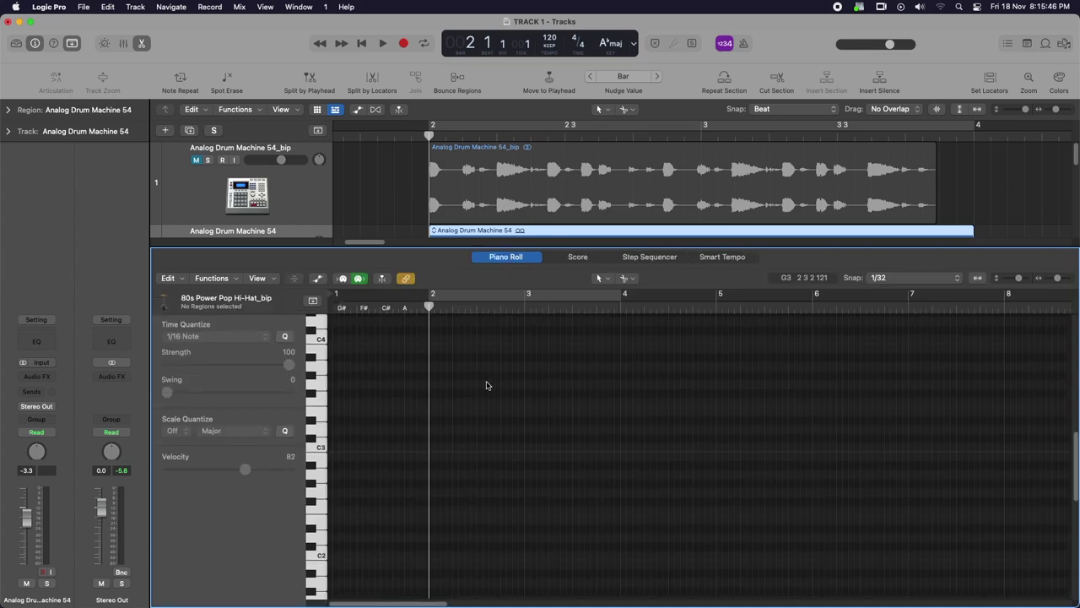
key(p)
click(508, 444)
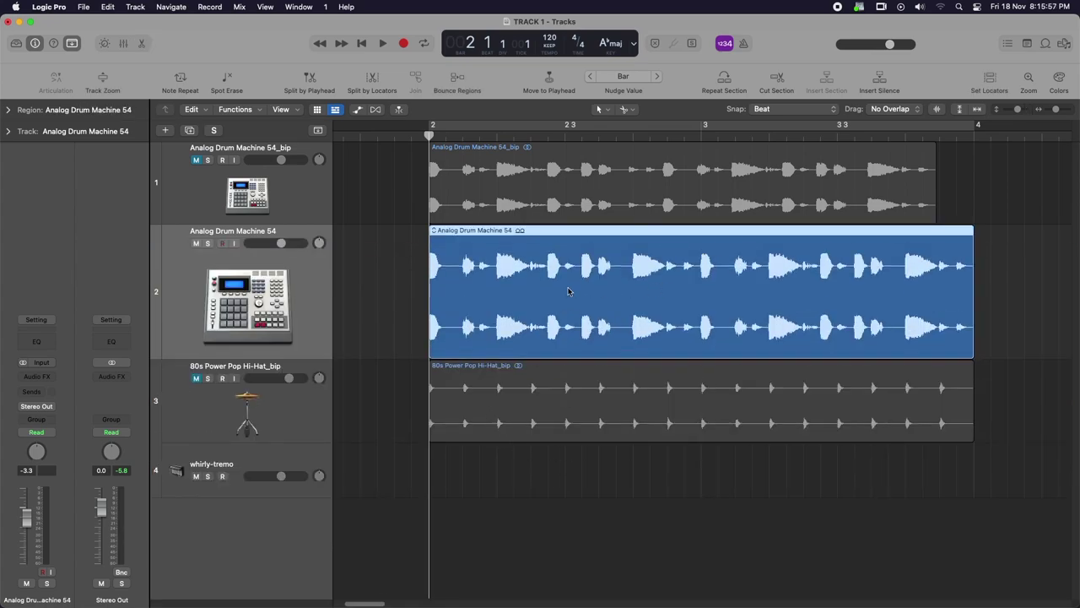
Swap the Analog Drum Machine 54 loop for Analog Drum Machine 55 and play it
click(434, 232)
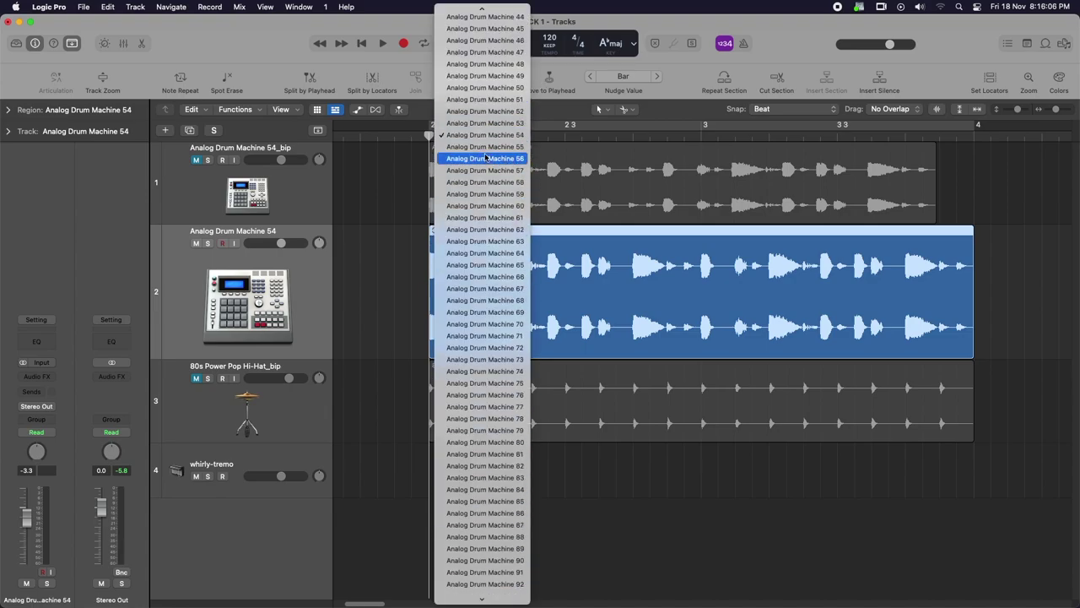
click(486, 147)
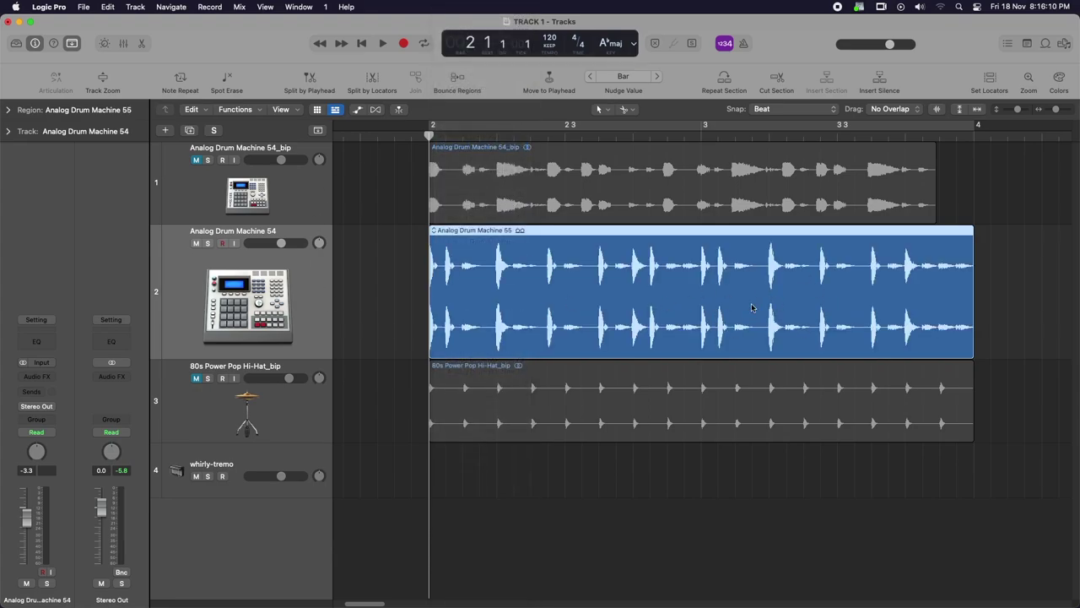
key(space)
key(space)
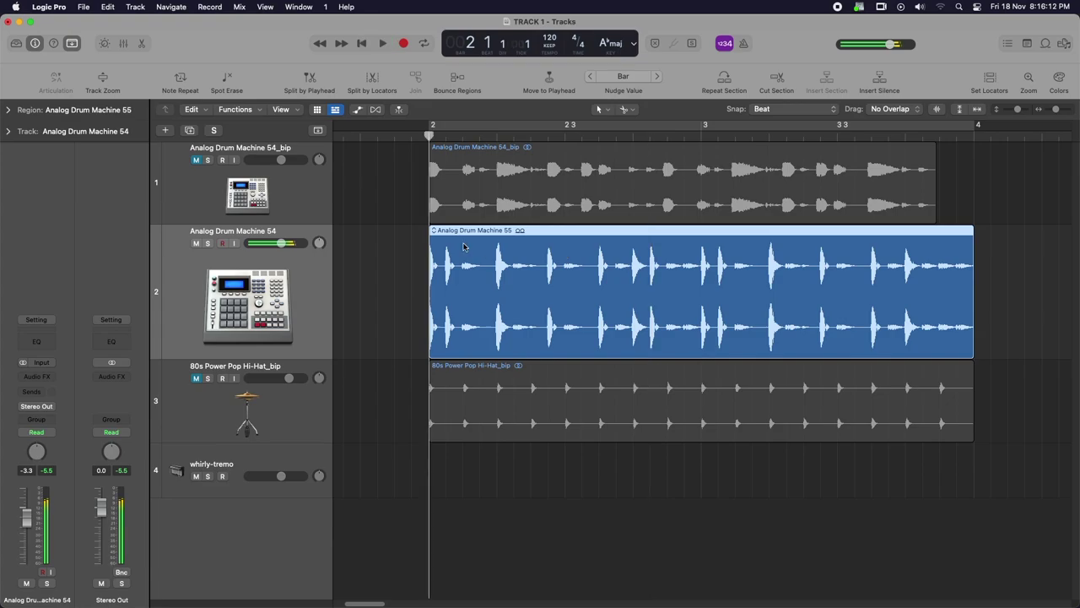
Swap the loop for Analog Drum Machine 12, play it, and restore Analog Drum Machine 54
click(434, 230)
key(Return)
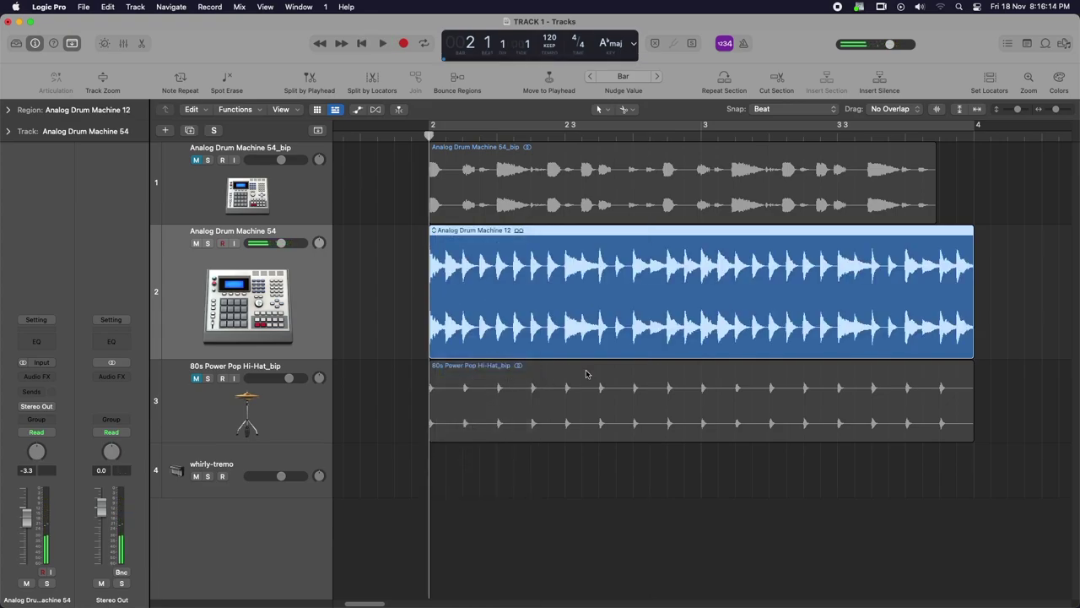
key(space)
key(space)
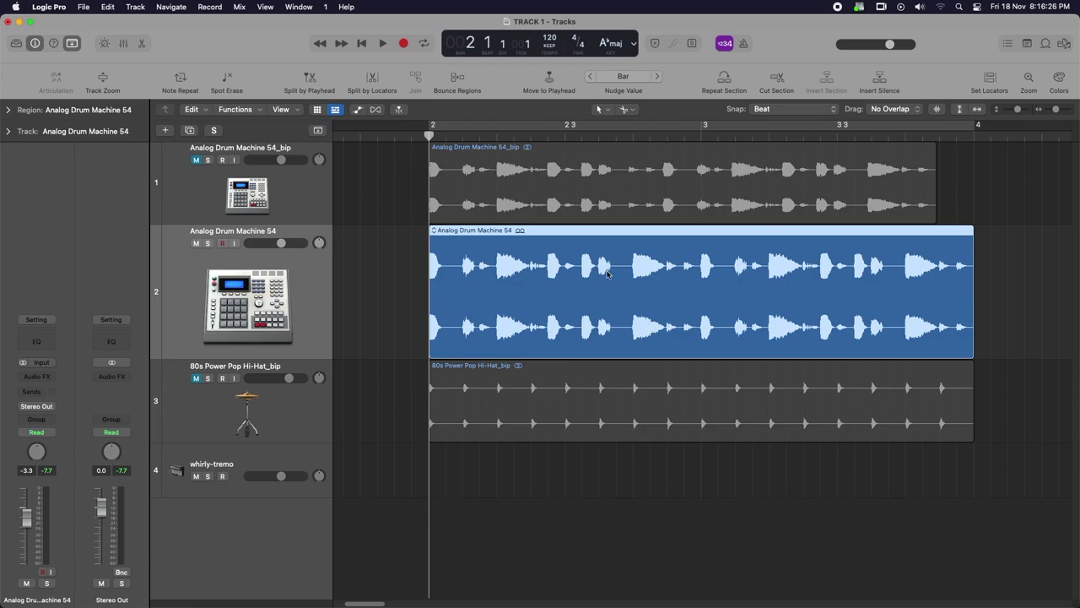
Bounce the Analog Drum Machine 54 loop in place to a new track, with the source muted and effect plug-ins bypassed
right_click(553, 277)
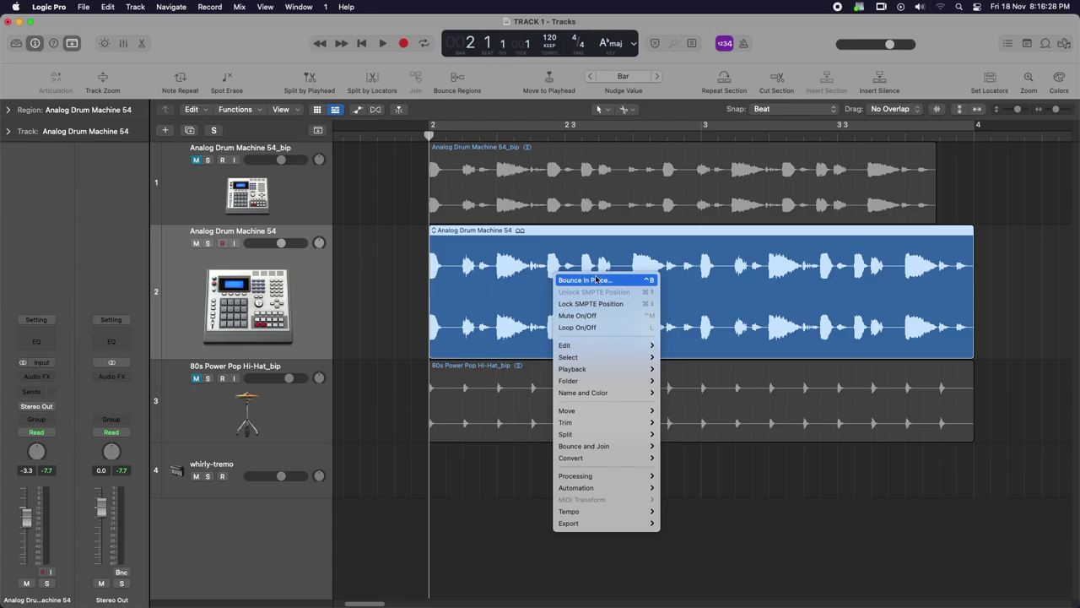
click(597, 281)
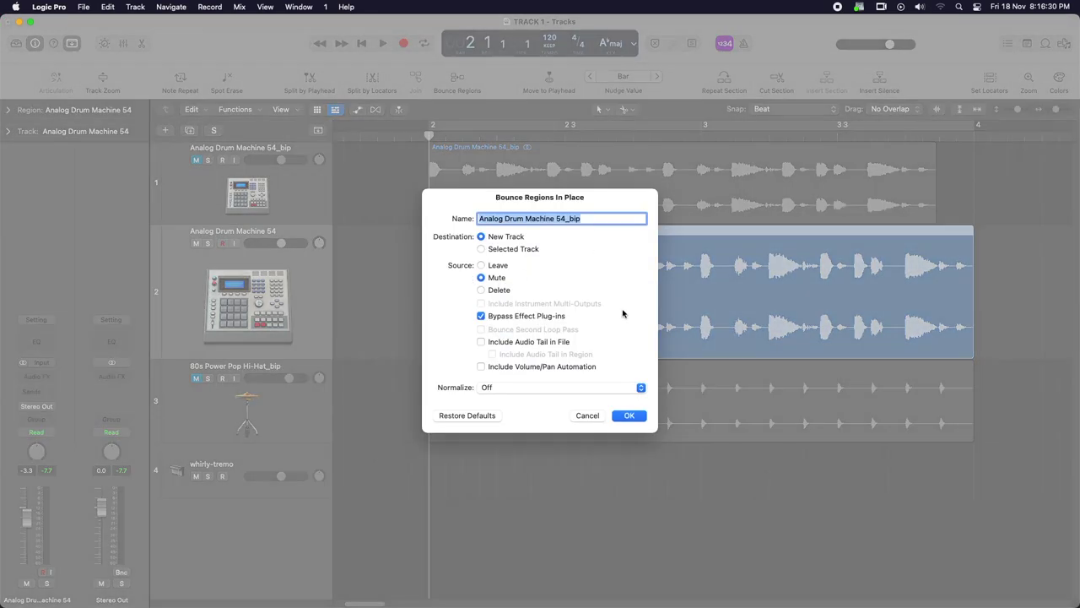
click(629, 416)
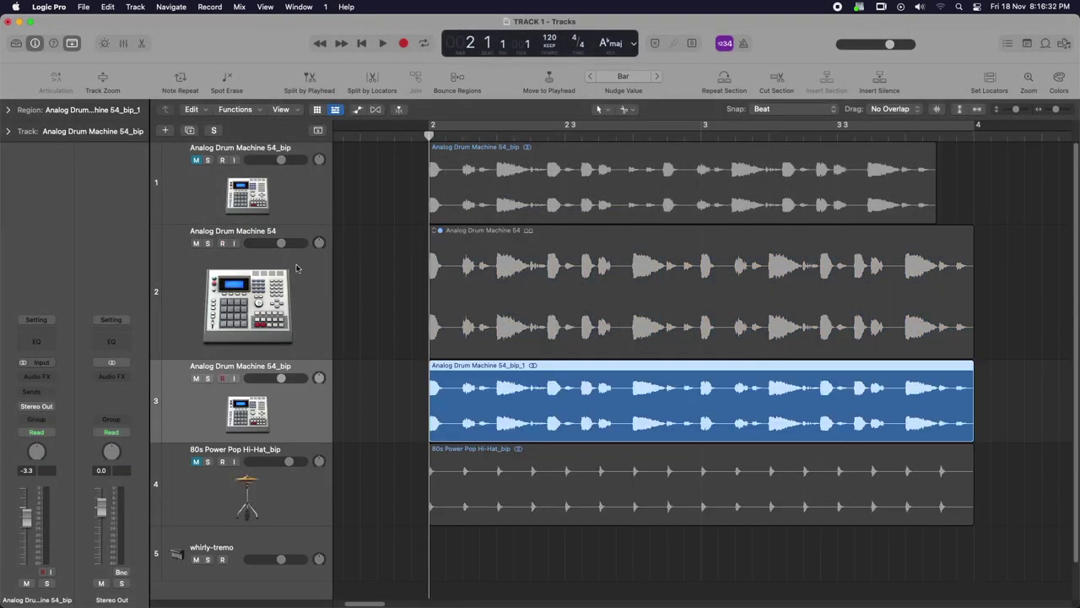
Delete the original Analog Drum Machine 54 loop track, and play the bounced region
key(super+BackSpace)
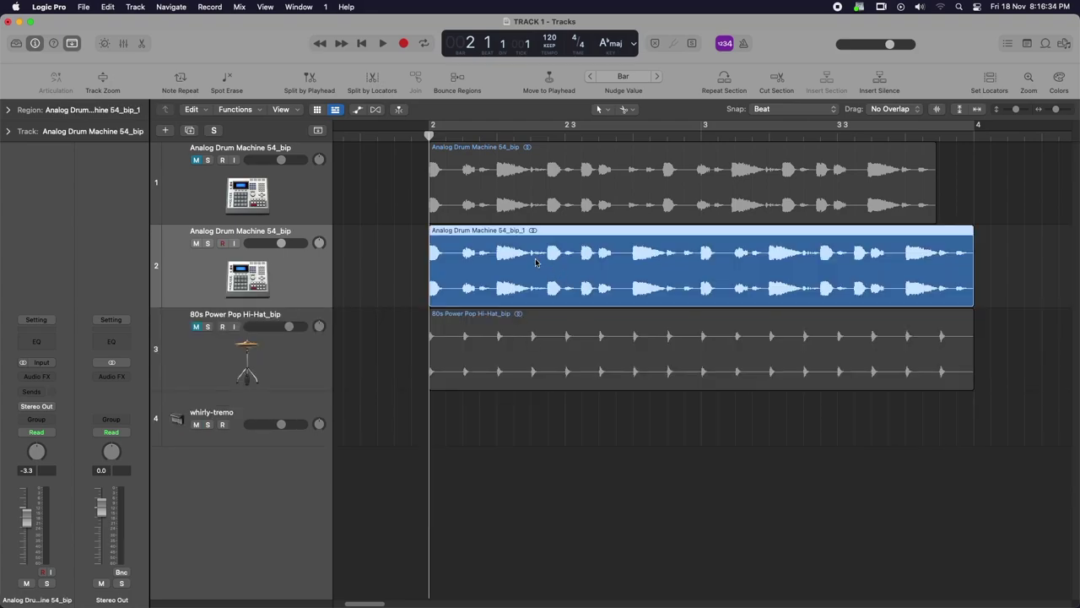
key(space)
key(space)
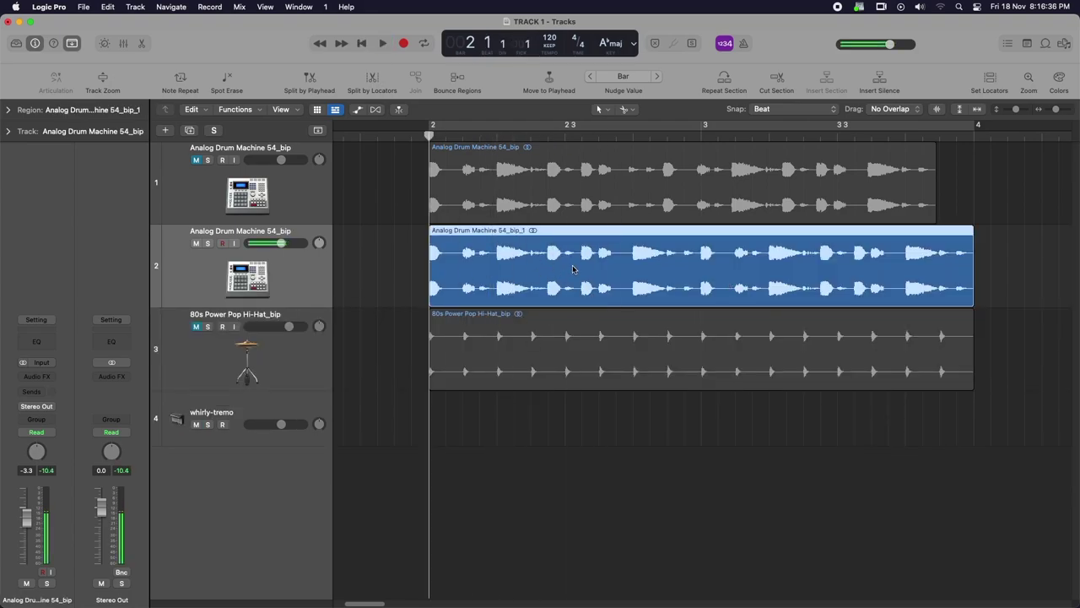
Audition and delete the drum hit just after the 150,000 mark in the Analog Drum Machine 54_bip_1 file, and play the edited loop
double_click(670, 282)
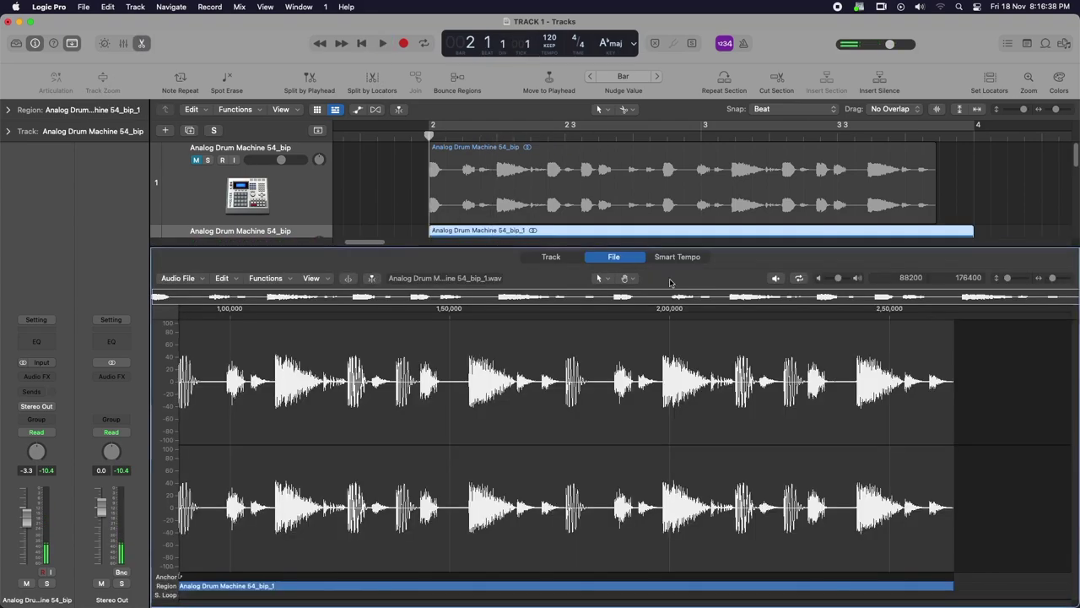
drag(464, 374, 519, 429)
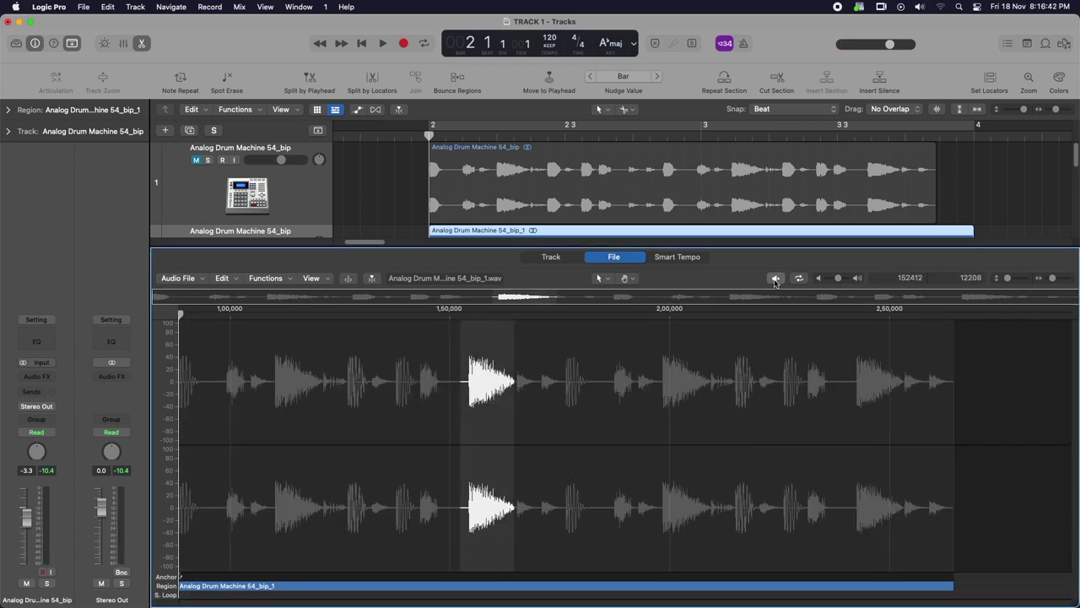
click(774, 280)
click(774, 280)
click(236, 281)
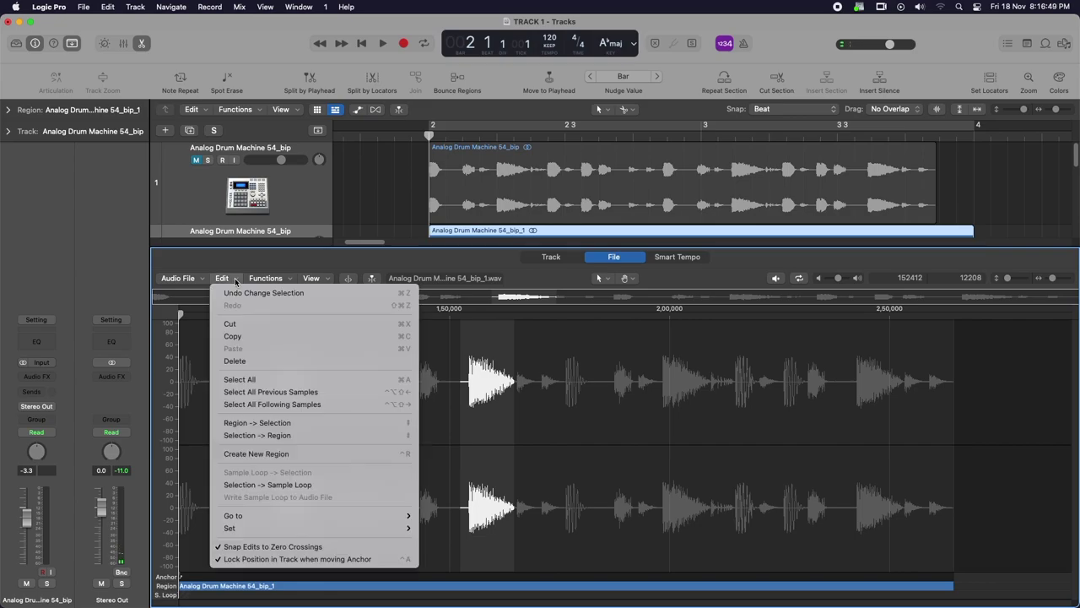
click(241, 361)
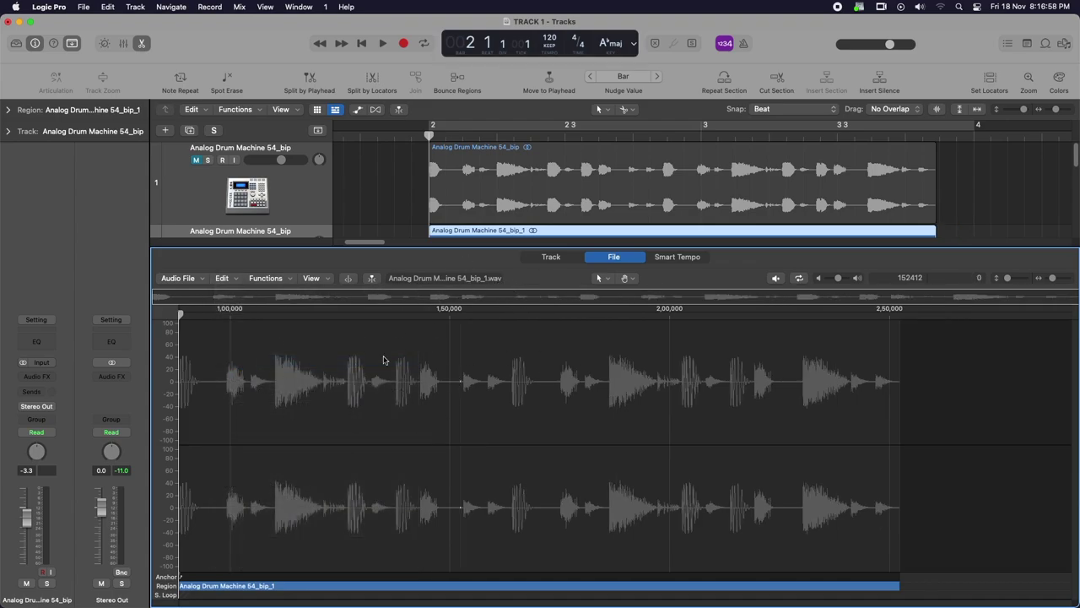
key(space)
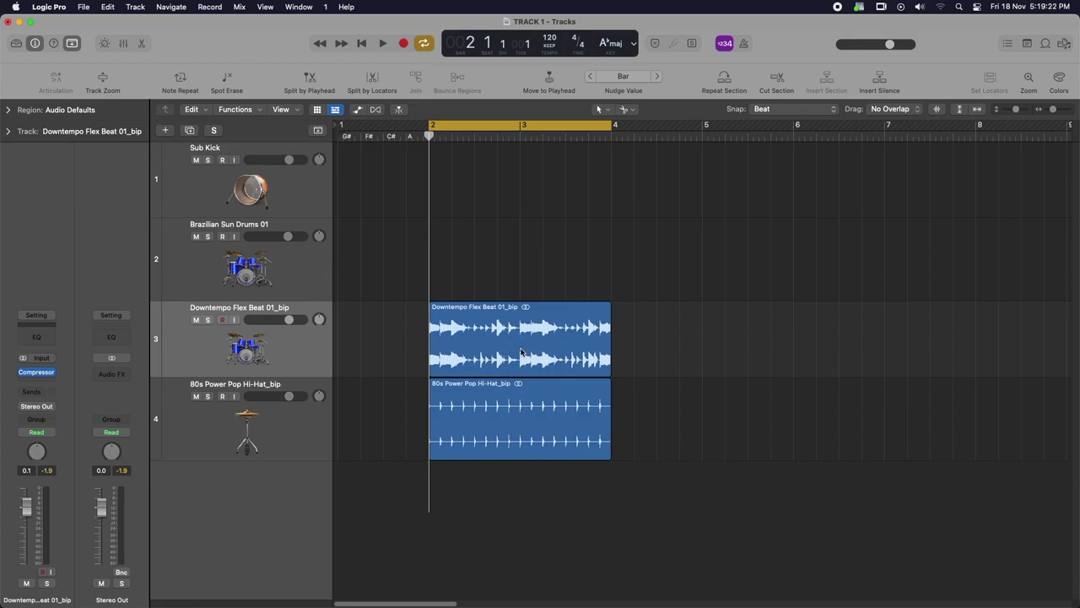
Move the Downtempo Flex Beat 01_bip region to bar 4 and back to bar 2
drag(522, 351, 705, 336)
mouse_move(540, 418)
mouse_down()
mouse_move(784, 417)
mouse_move(525, 419)
mouse_up()
drag(667, 337, 484, 337)
click(531, 334)
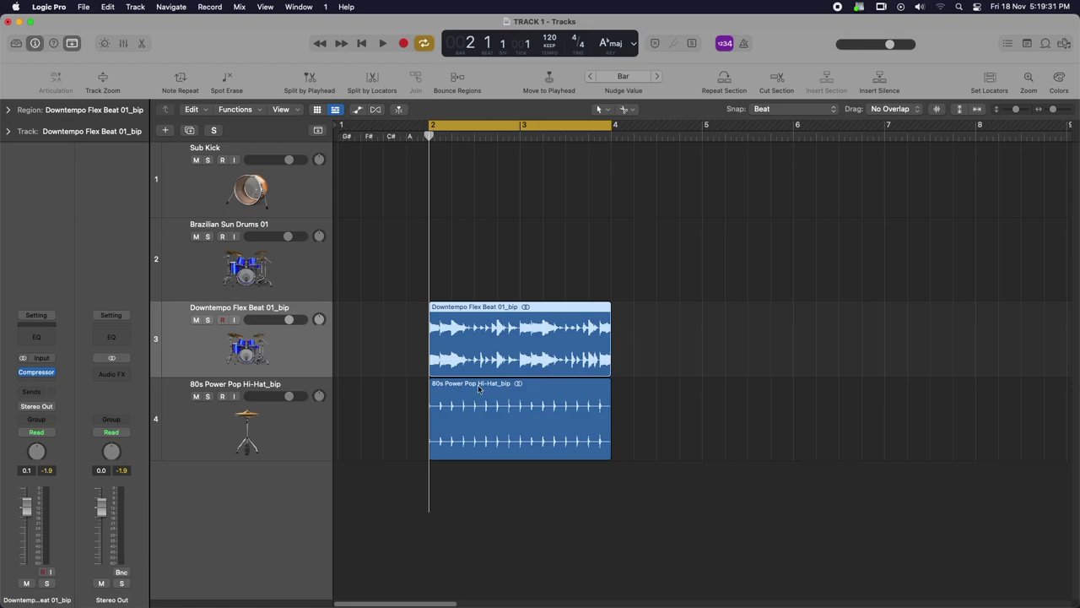
Delete the empty Brazilian Sun Drums 01 track
click(310, 275)
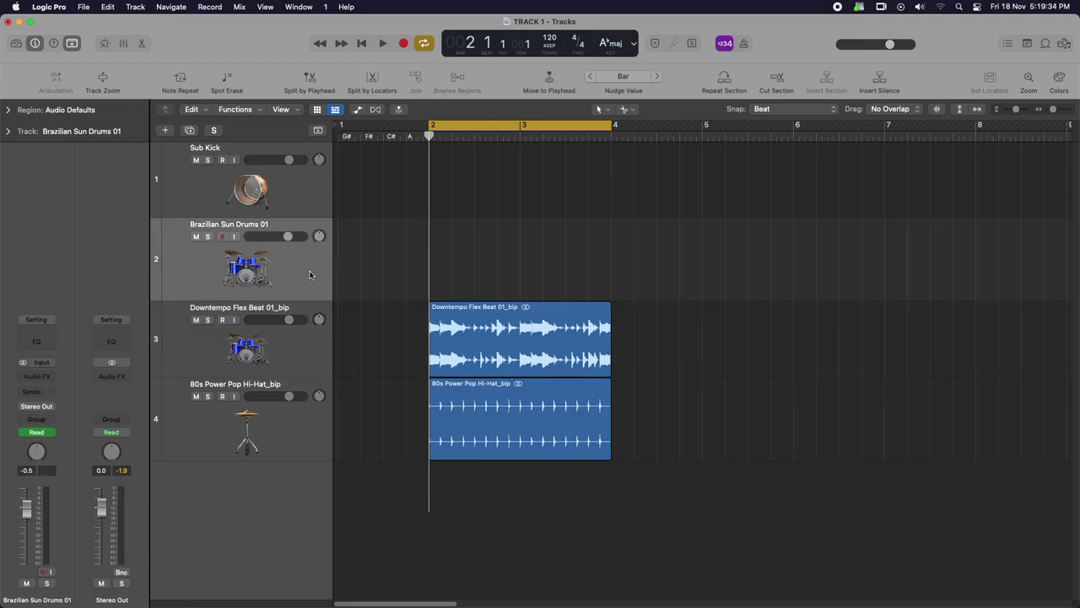
key(super+BackSpace)
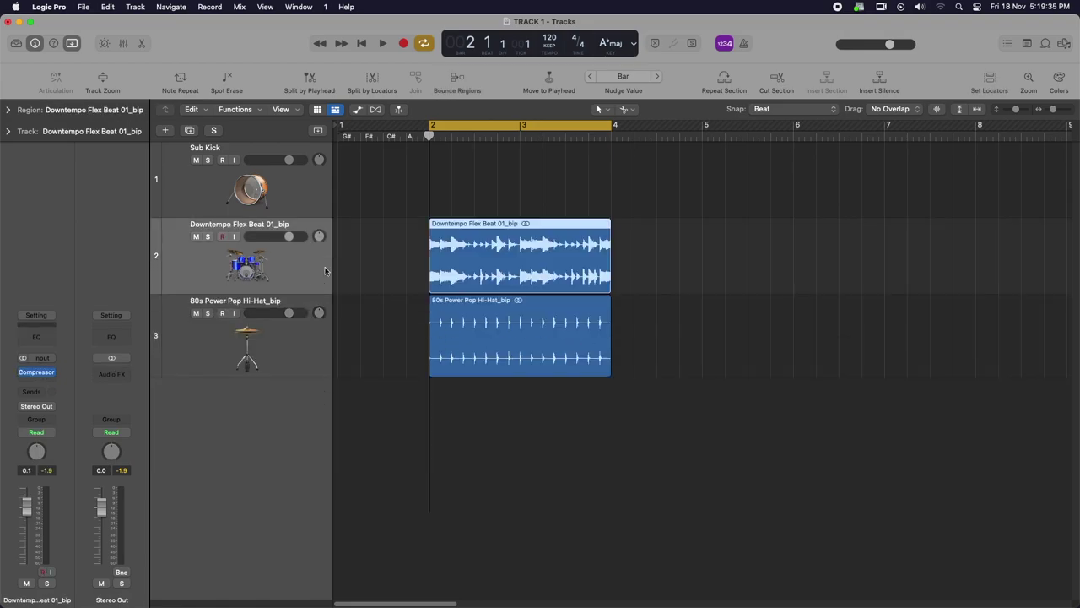
Lock the SMPTE position of the Downtempo Flex Beat 01_bip region, unlock it, and try dragging the region
right_click(508, 256)
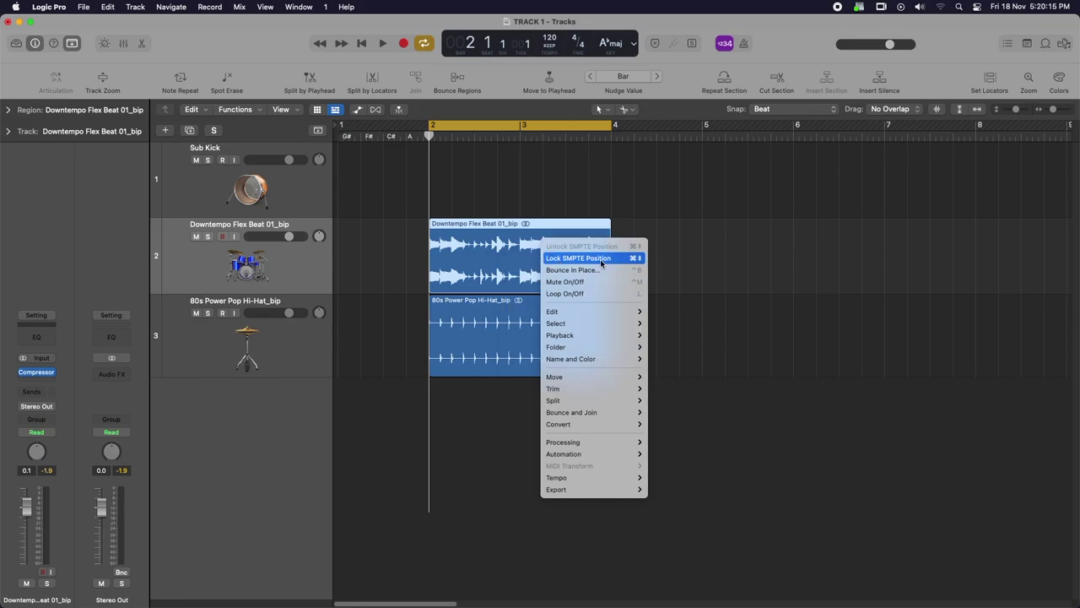
click(601, 259)
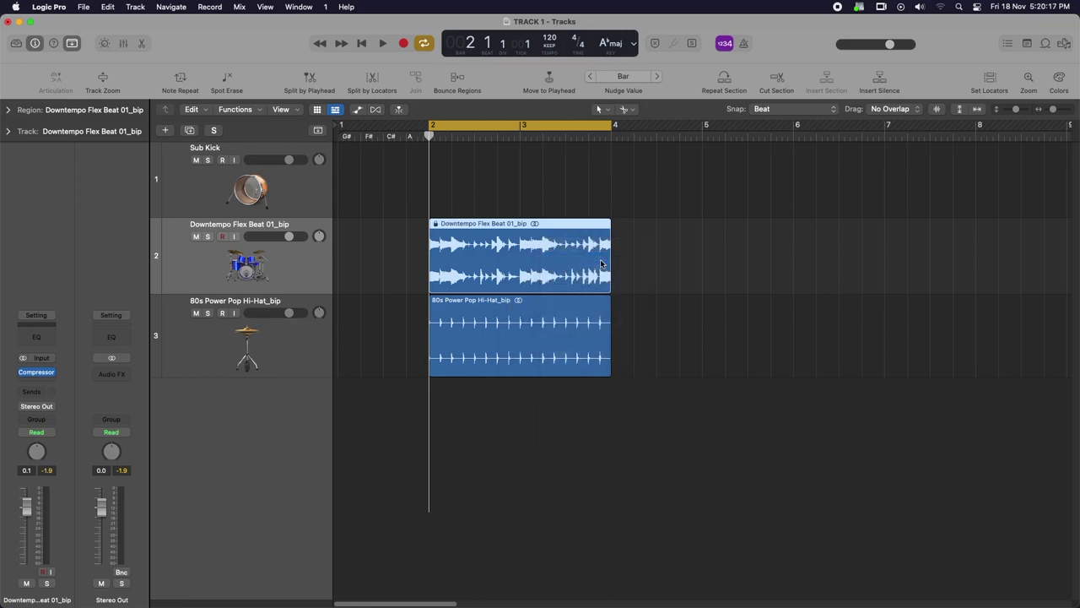
right_click(518, 247)
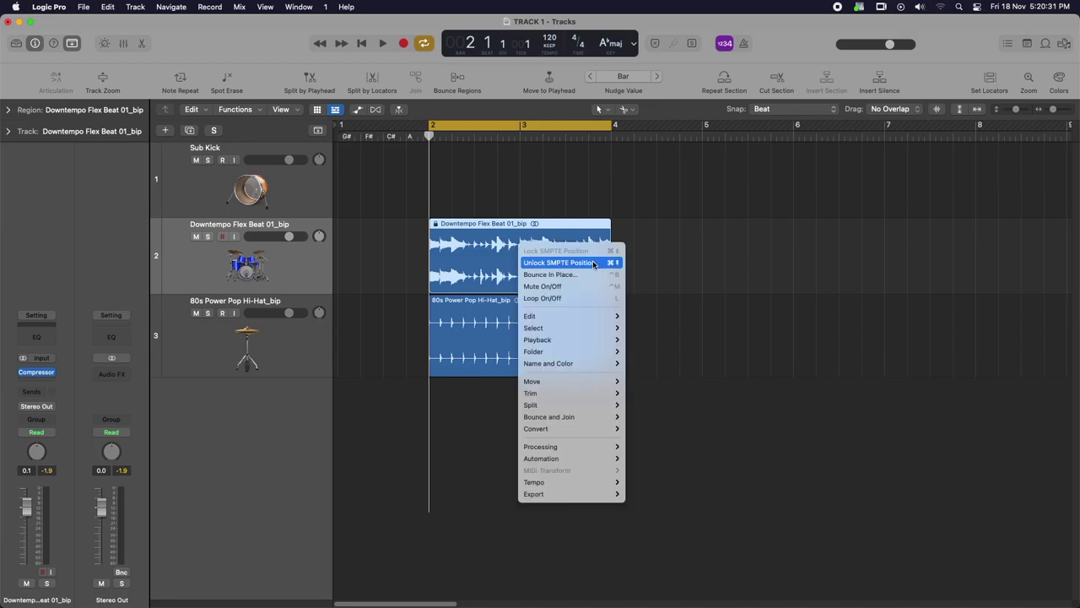
click(593, 262)
drag(554, 256, 511, 263)
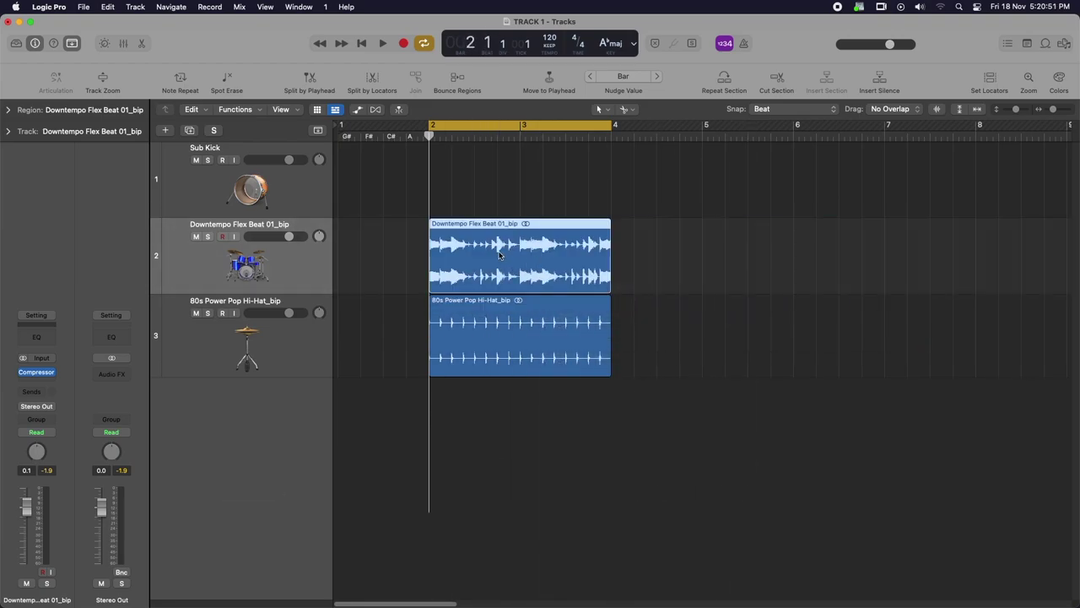
Lock the SMPTE position of the Downtempo Flex Beat 01_bip region
right_click(540, 254)
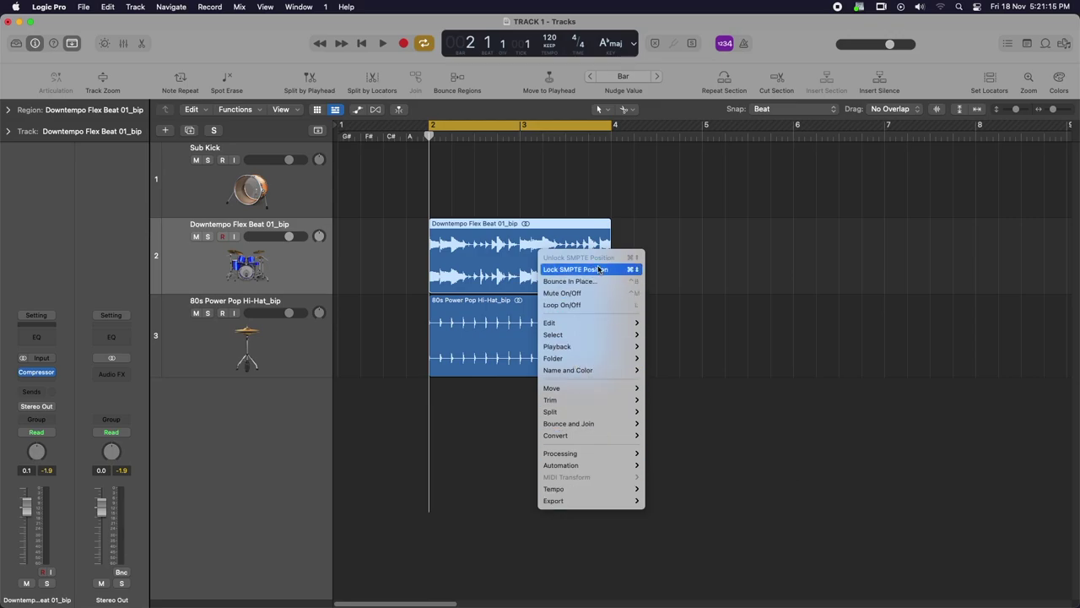
click(532, 278)
right_click(532, 277)
click(557, 246)
click(563, 266)
Unlock the SMPTE position of the Downtempo Flex Beat 01_bip region and try moving the region along its track
right_click(543, 253)
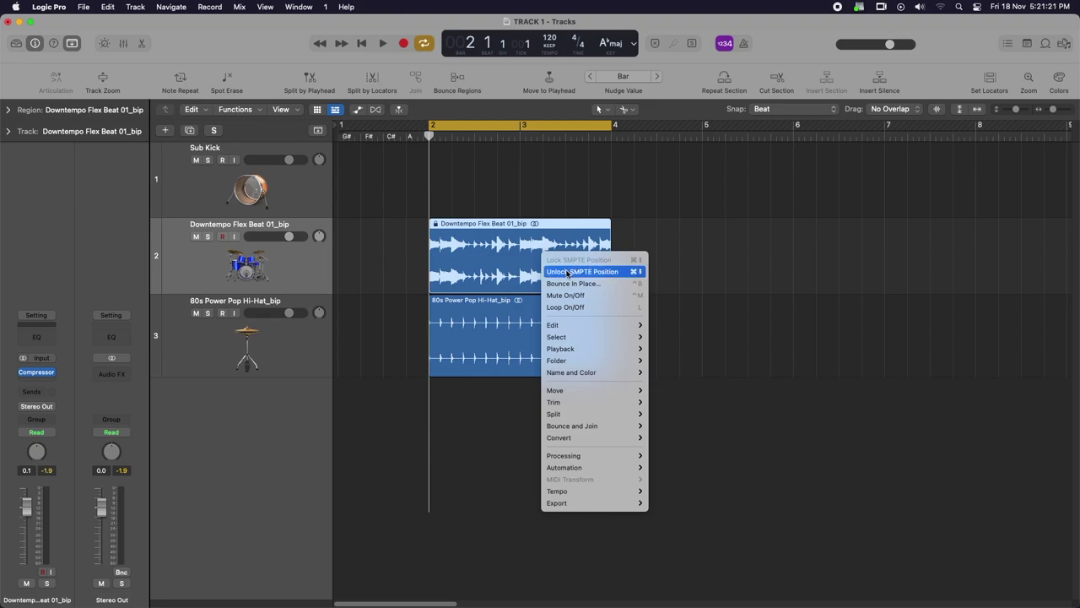
click(567, 272)
right_click(716, 286)
click(490, 245)
drag(489, 244, 532, 245)
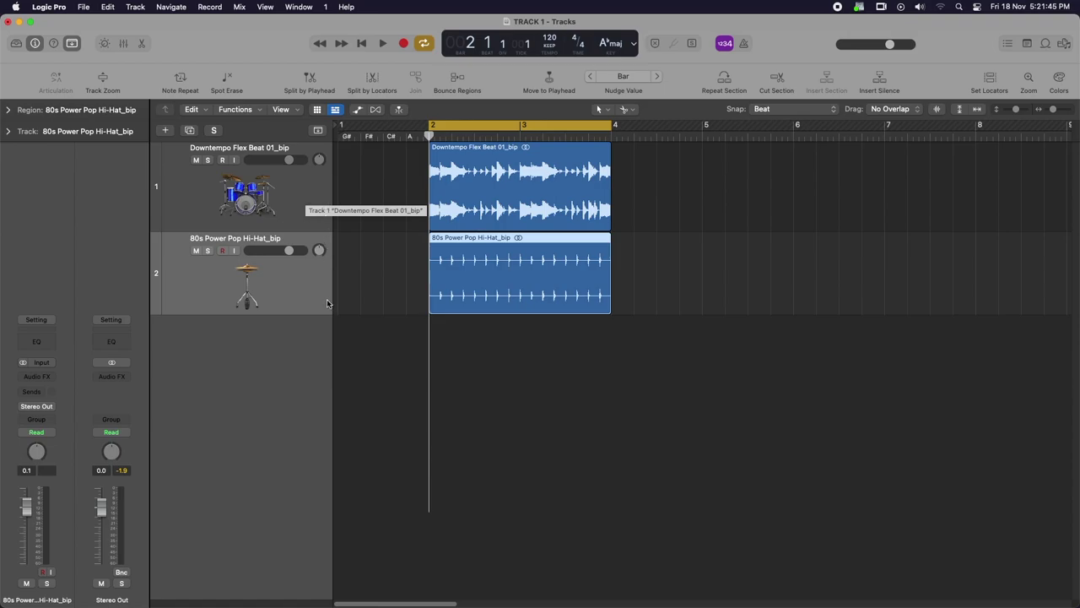
Switch the Apple Loops filter from Kits to Elec Piano and add the 2-Step Summer Piano loop on a new track at bar 2
click(593, 422)
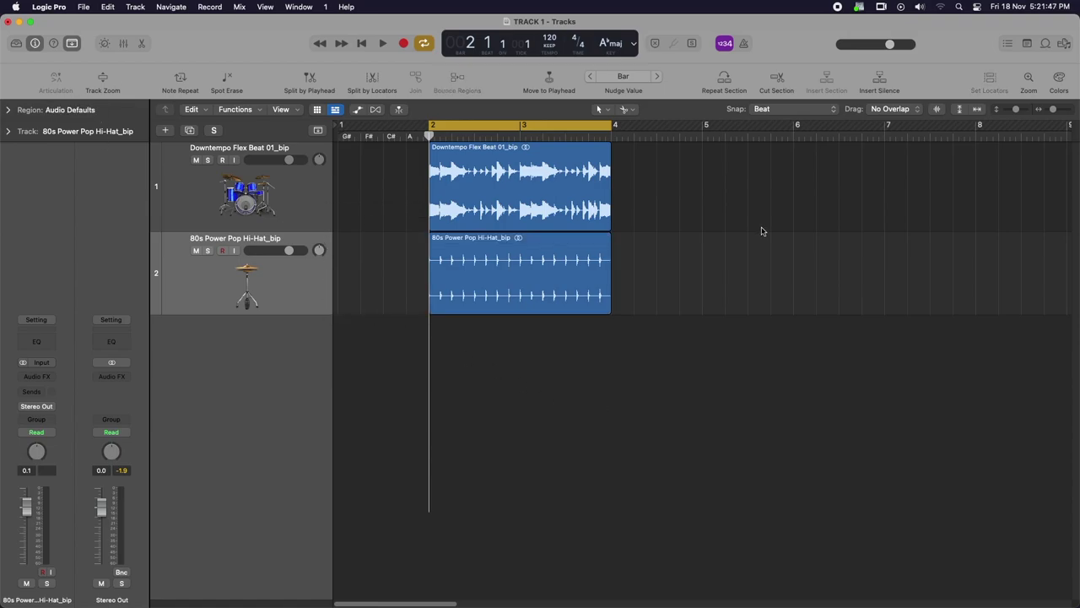
click(1046, 44)
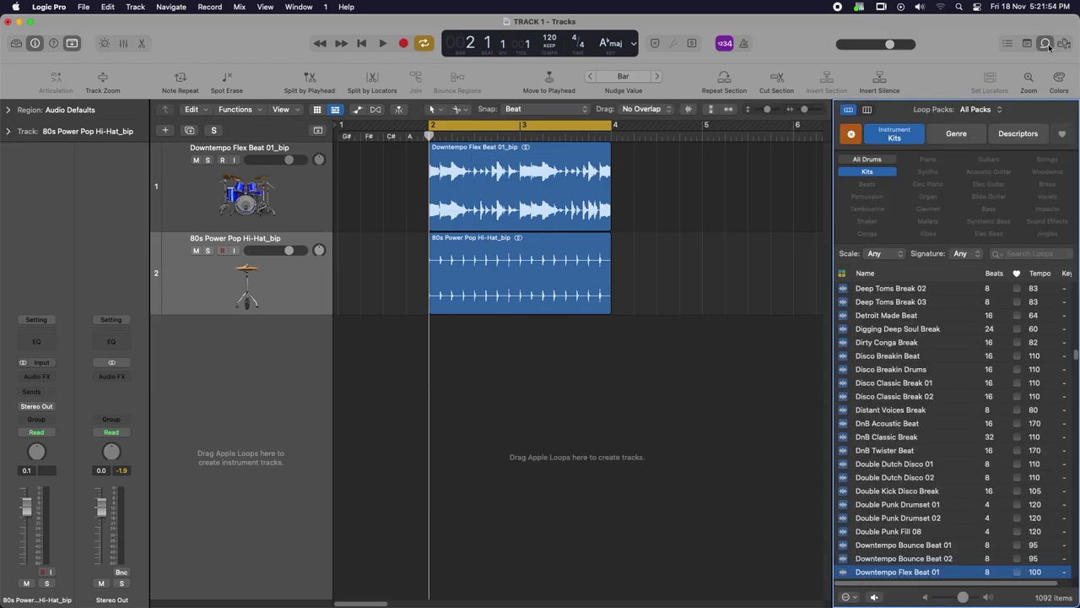
click(869, 172)
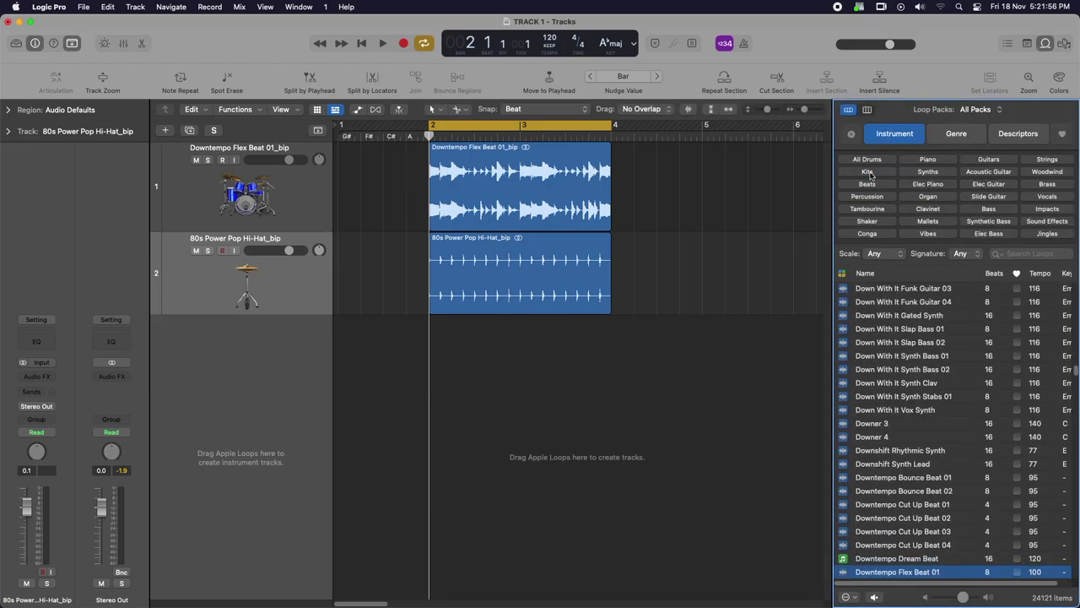
scroll(952, 443, down, 5)
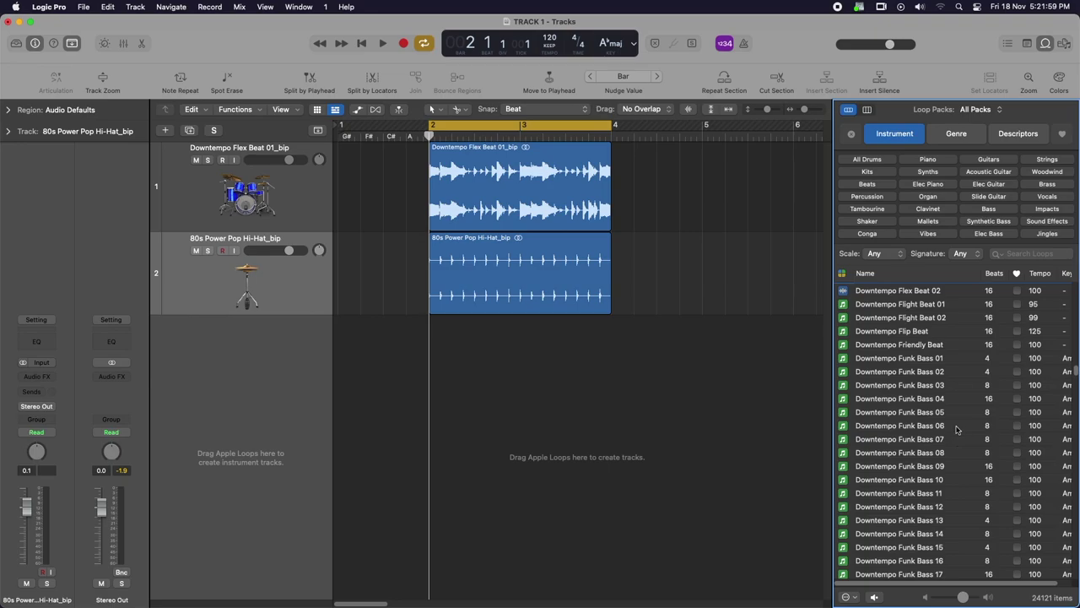
click(945, 186)
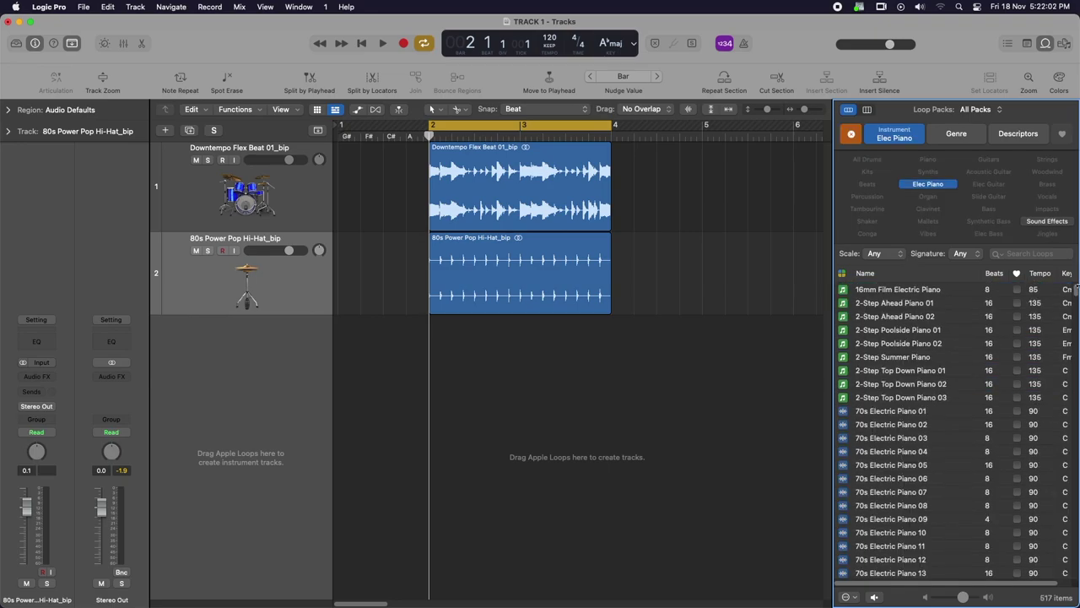
click(882, 361)
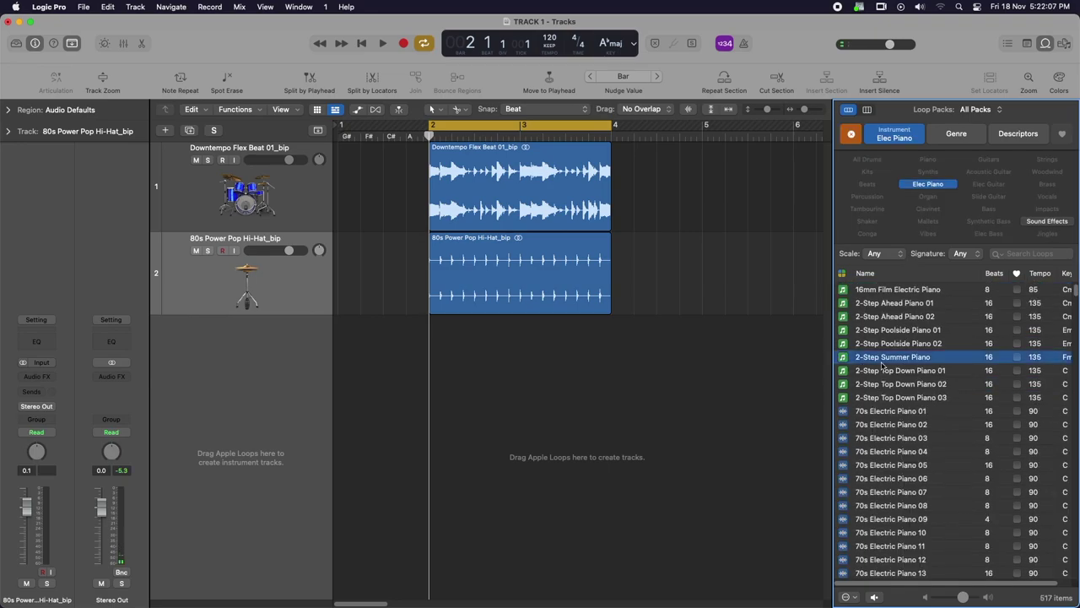
drag(878, 361, 634, 378)
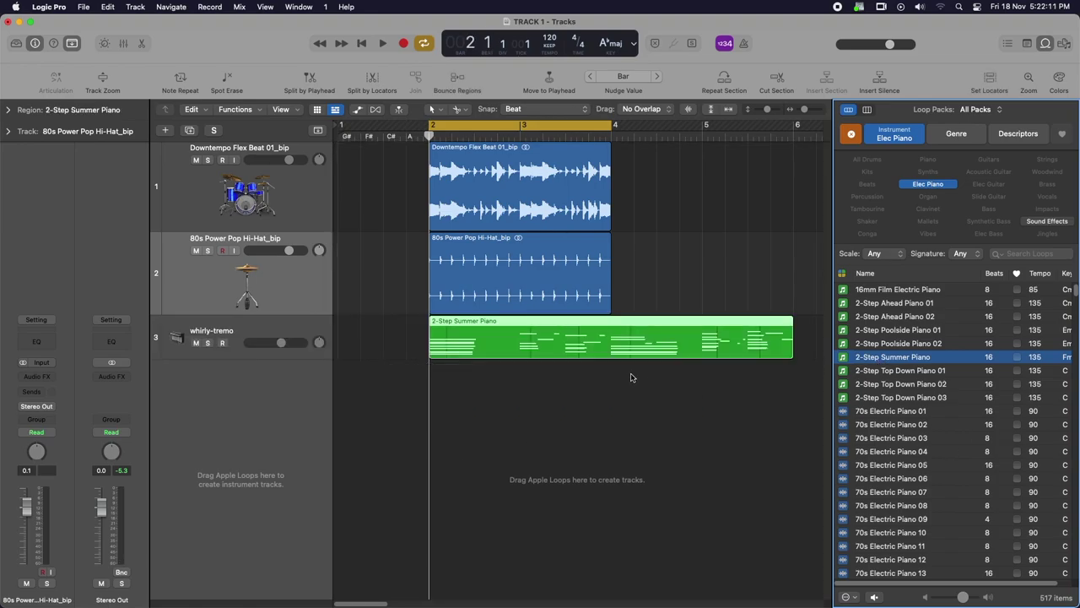
key(o)
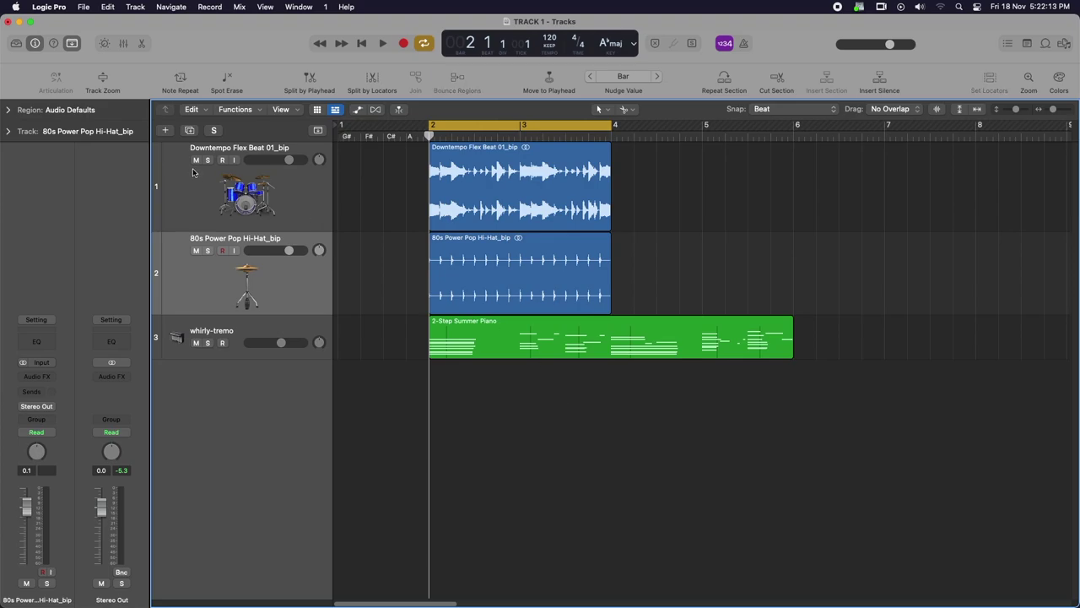
Mute the Downtempo Flex Beat and Power Pop Hi-Hat tracks and open the 2-Step Summer Piano region in the Piano Roll
click(195, 159)
click(195, 251)
click(543, 346)
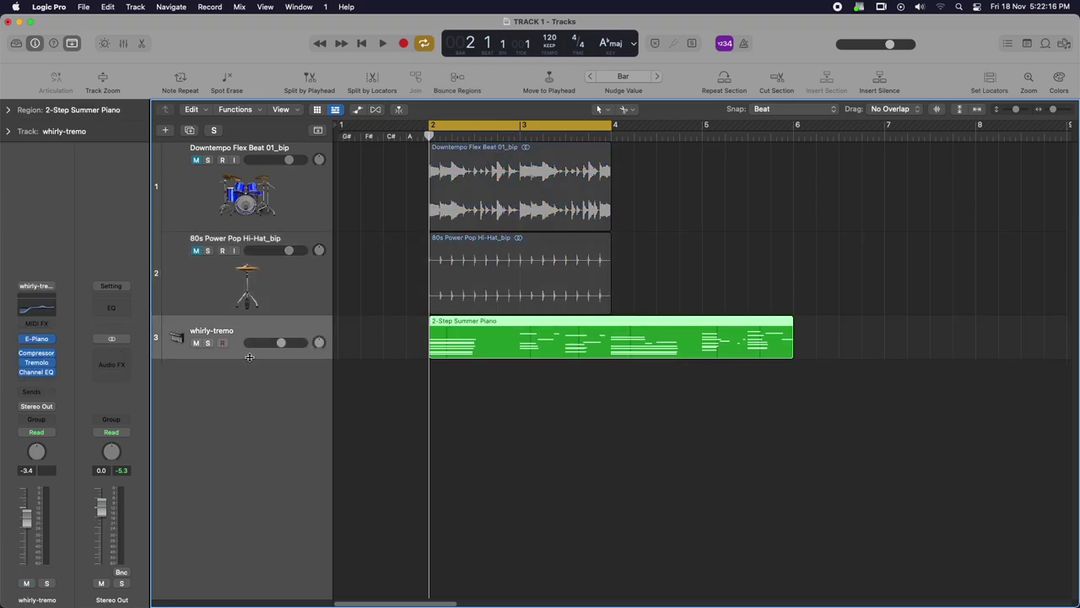
double_click(543, 368)
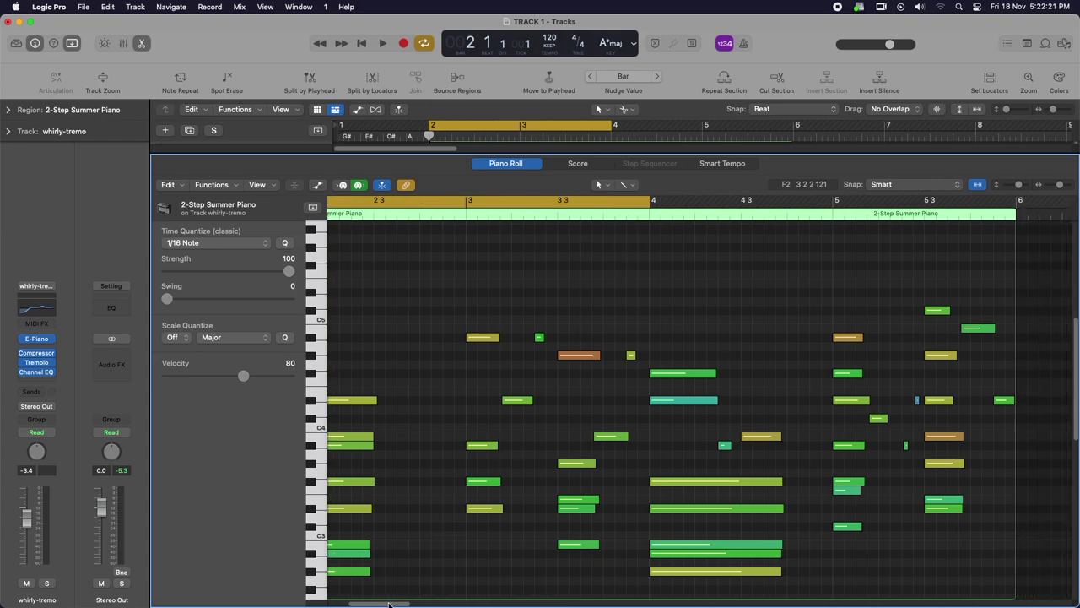
drag(384, 604, 361, 605)
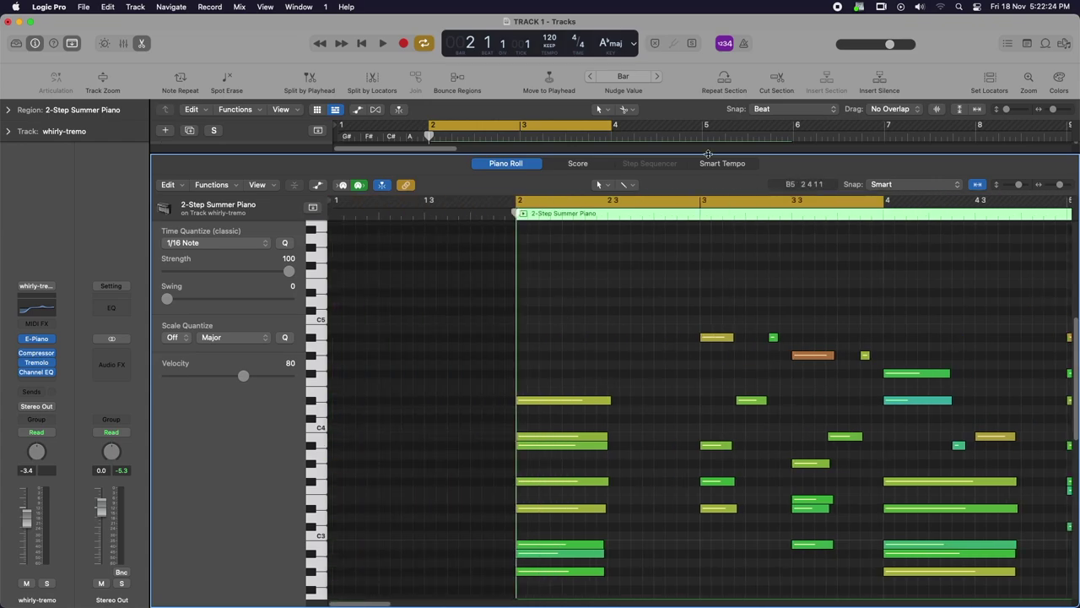
scroll(616, 358, down, 3)
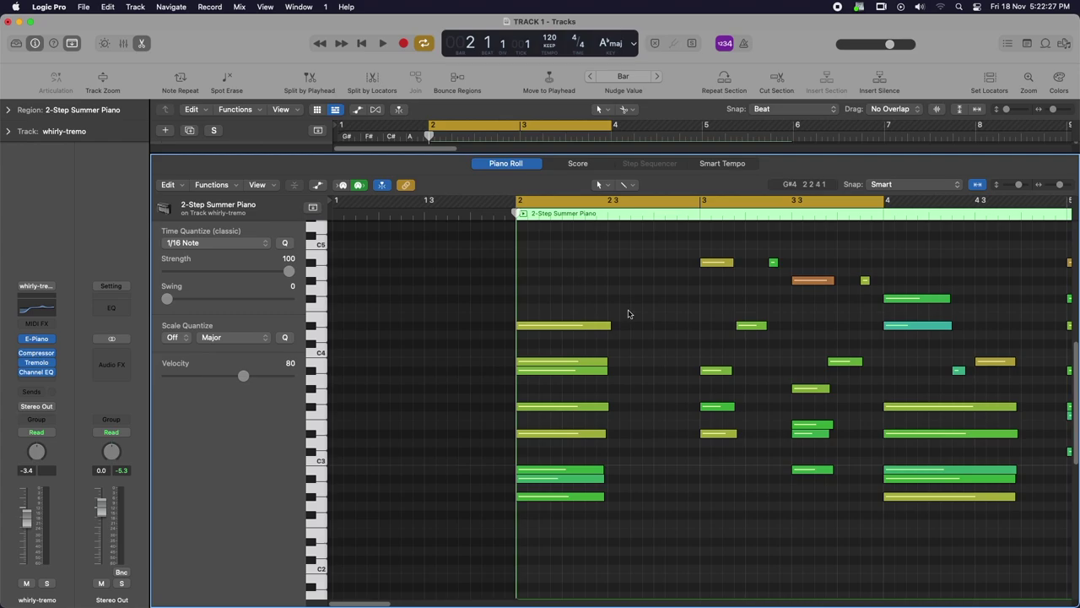
Move the eight notes of the first chord at bar 2 slightly more than a sixteenth note later
click(534, 328)
click(542, 340)
drag(562, 541, 566, 335)
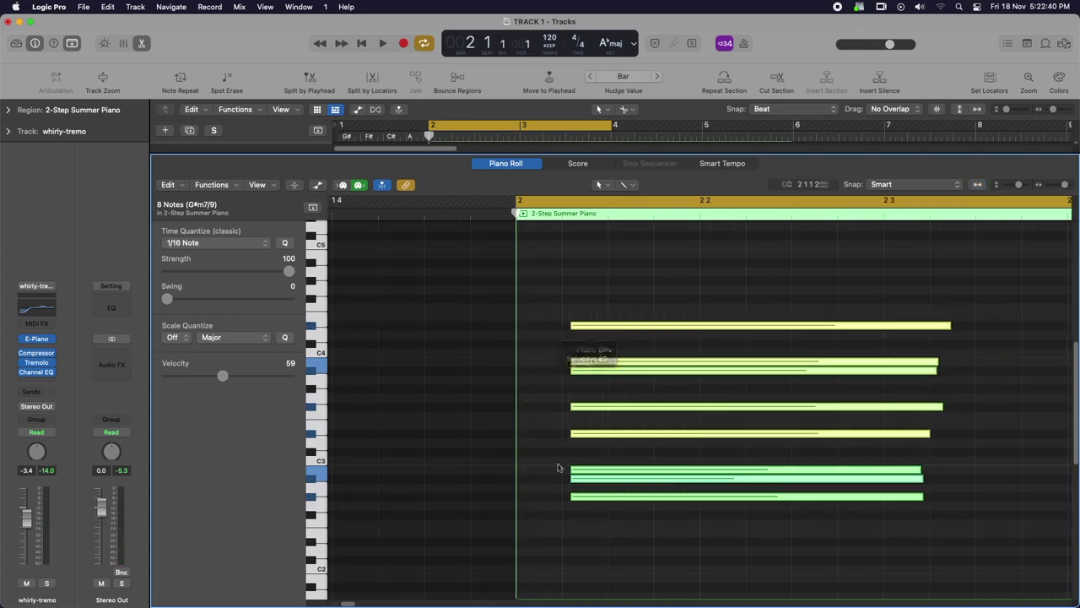
click(533, 408)
Quantize the eight notes of the first chord to 1/16 Note
drag(578, 278, 619, 542)
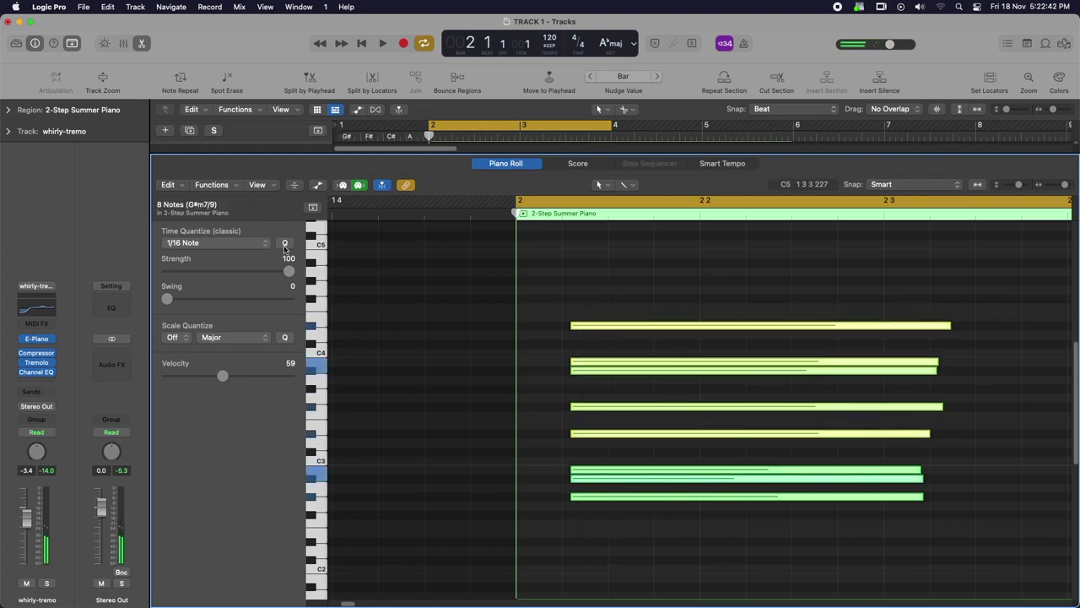
click(284, 244)
drag(584, 291, 598, 508)
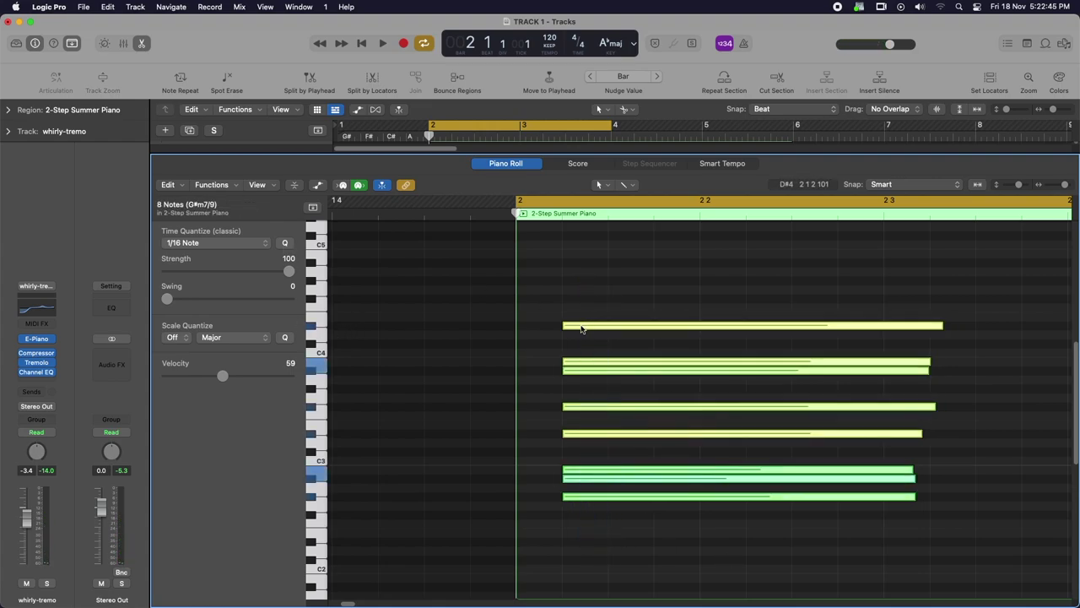
click(595, 260)
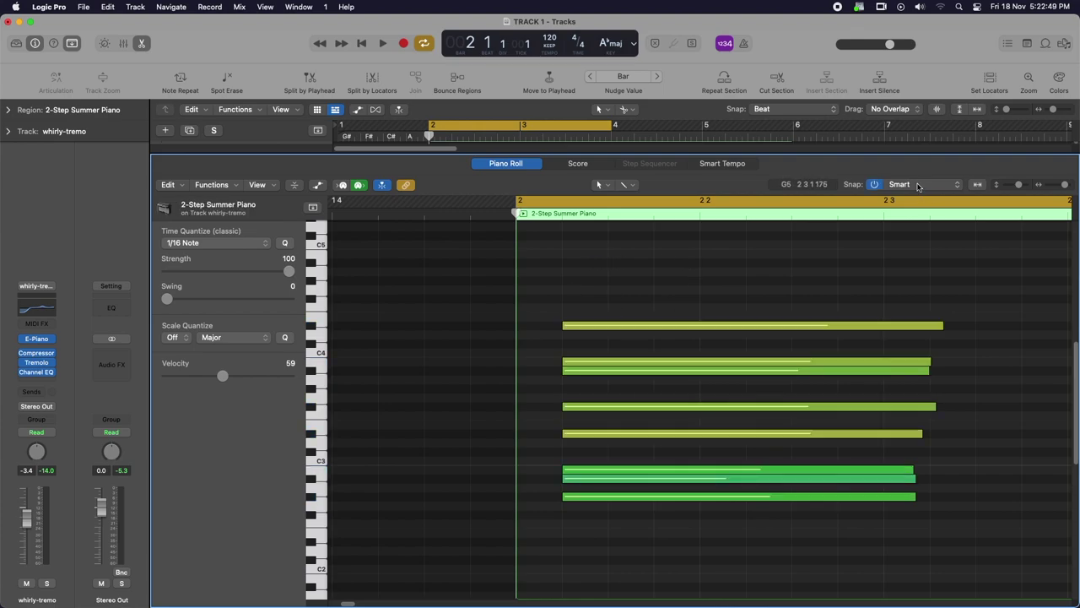
Set the Piano Roll to snap notes to absolute value, with a 1/16 snap grid
click(916, 184)
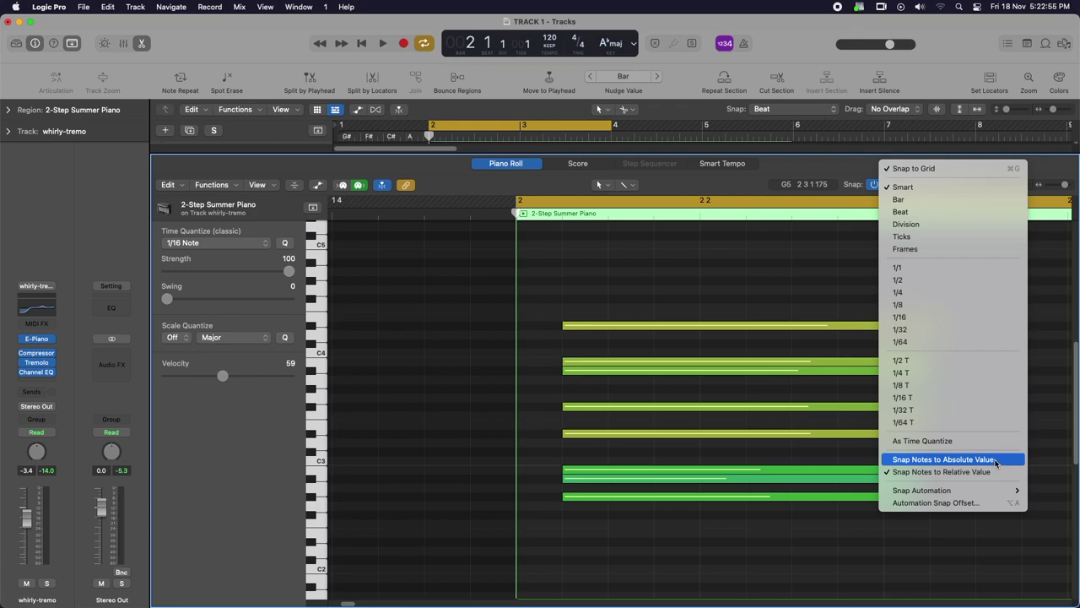
click(995, 460)
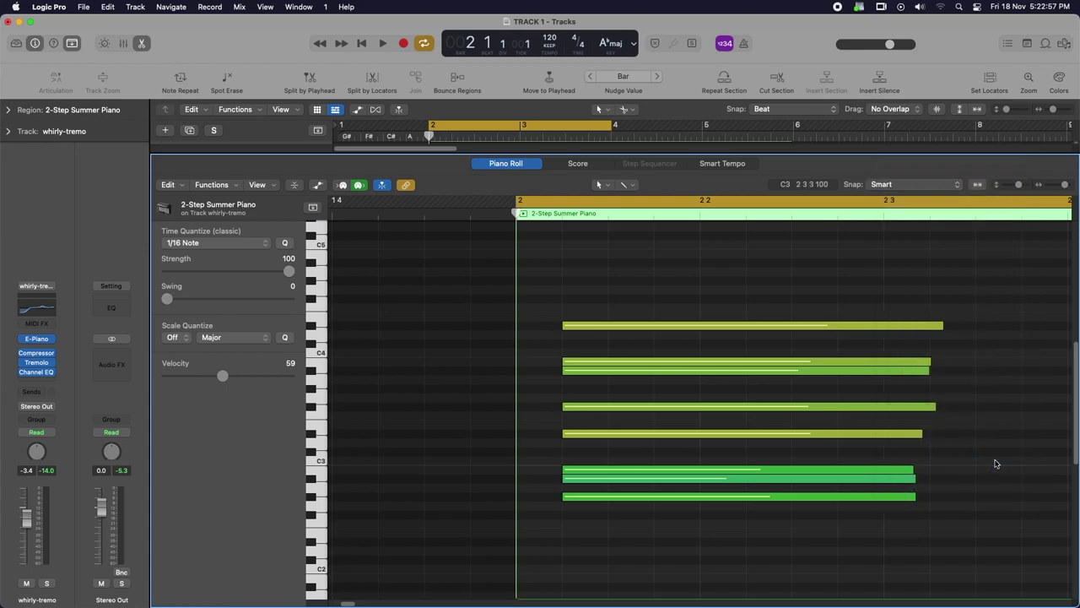
click(941, 187)
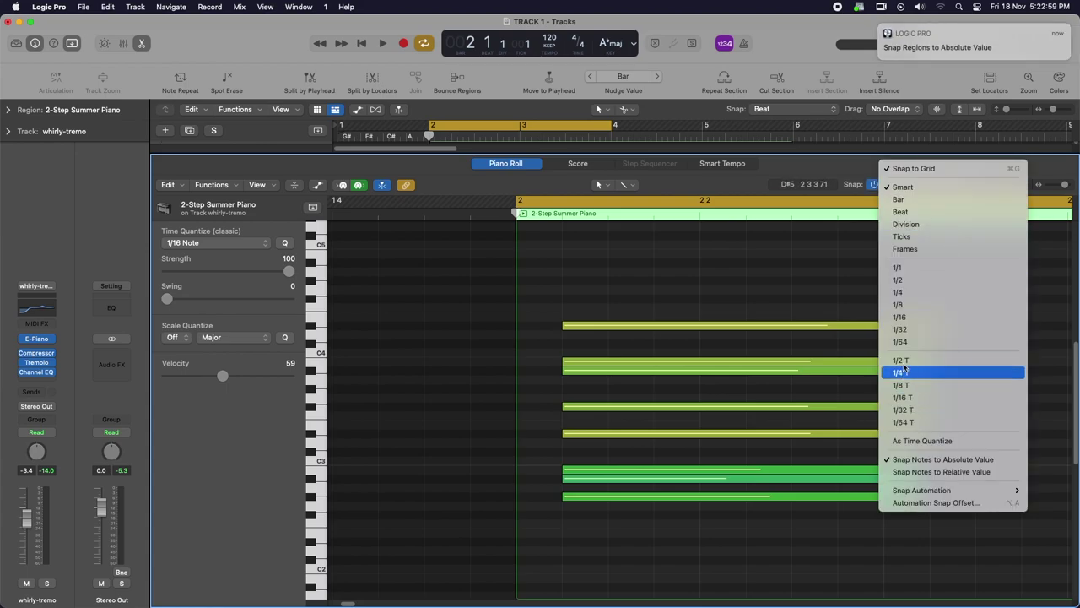
click(907, 317)
Try the 1/32 and 1/64 snap values in the Piano Roll, and return the snap to 1/16
click(908, 184)
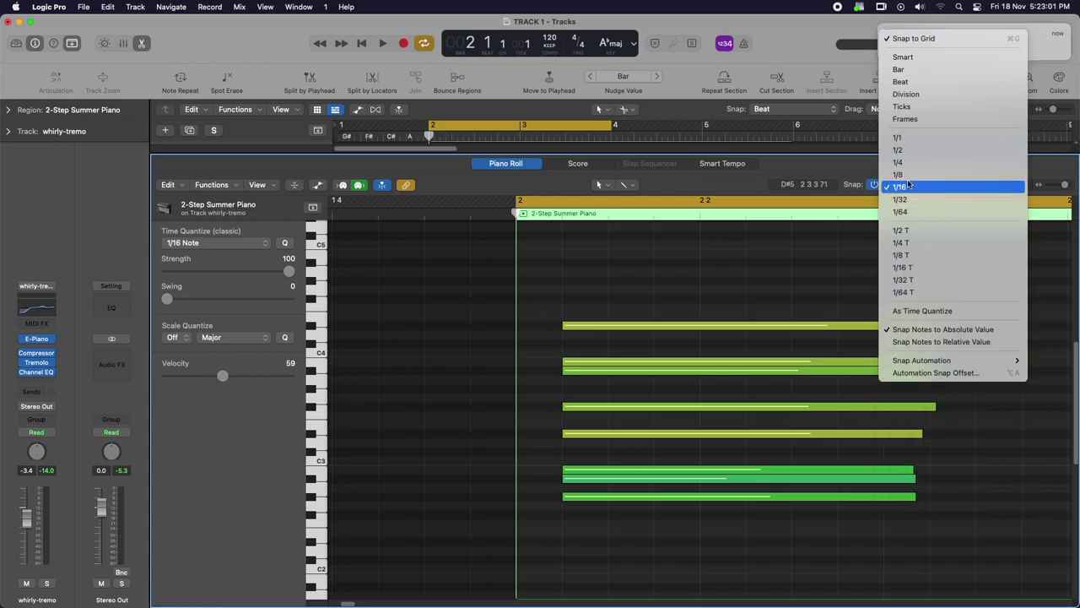
click(909, 199)
click(908, 187)
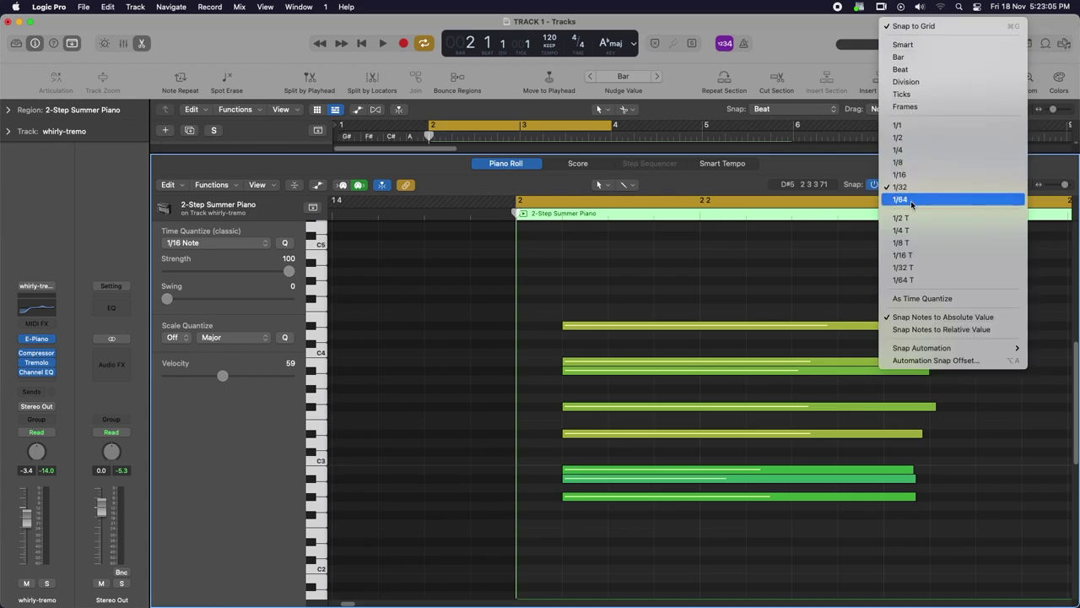
click(911, 200)
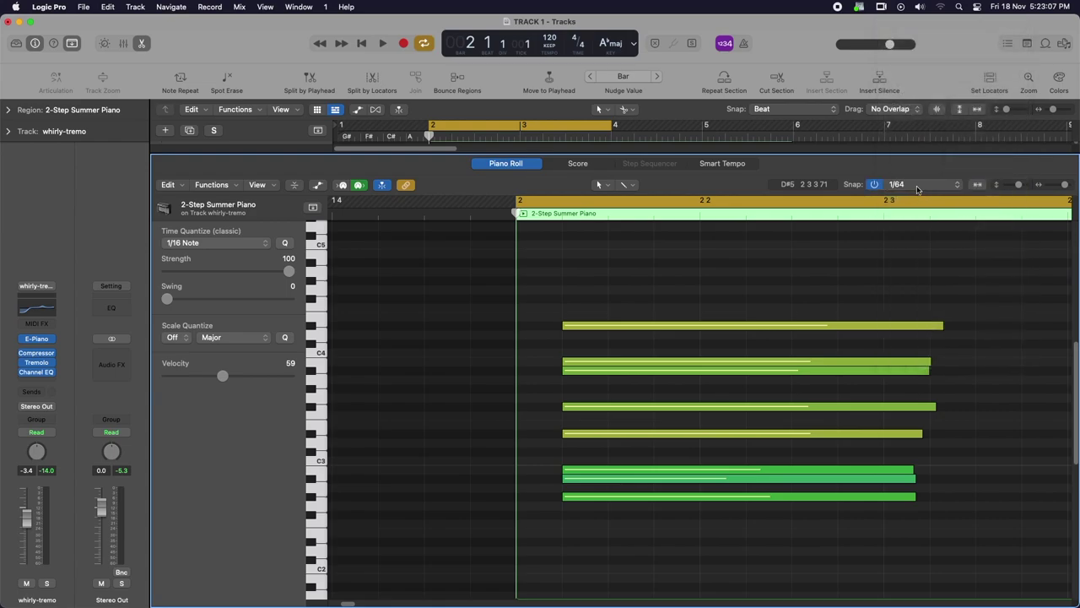
click(904, 185)
key(Return)
Move all eight notes of the first chord to the start of bar 2
drag(598, 257, 625, 546)
drag(571, 328, 525, 328)
click(553, 301)
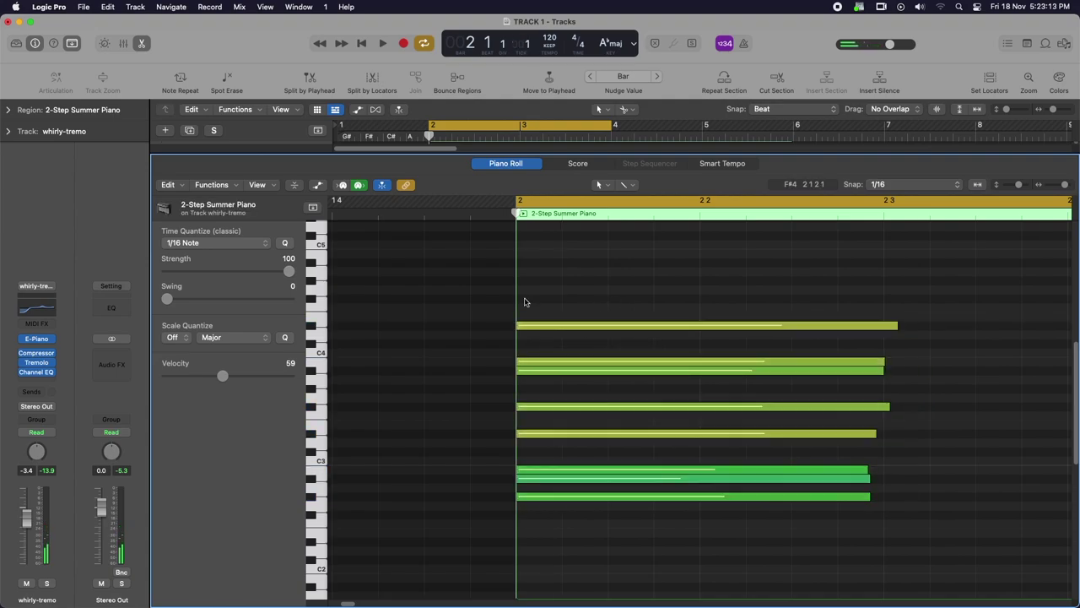
Move the five-note group at bar 3 to beat 3 of bar 2, and the group at beat 3 of bar 3 to bar 3
key(super+Left)
key(super+Left)
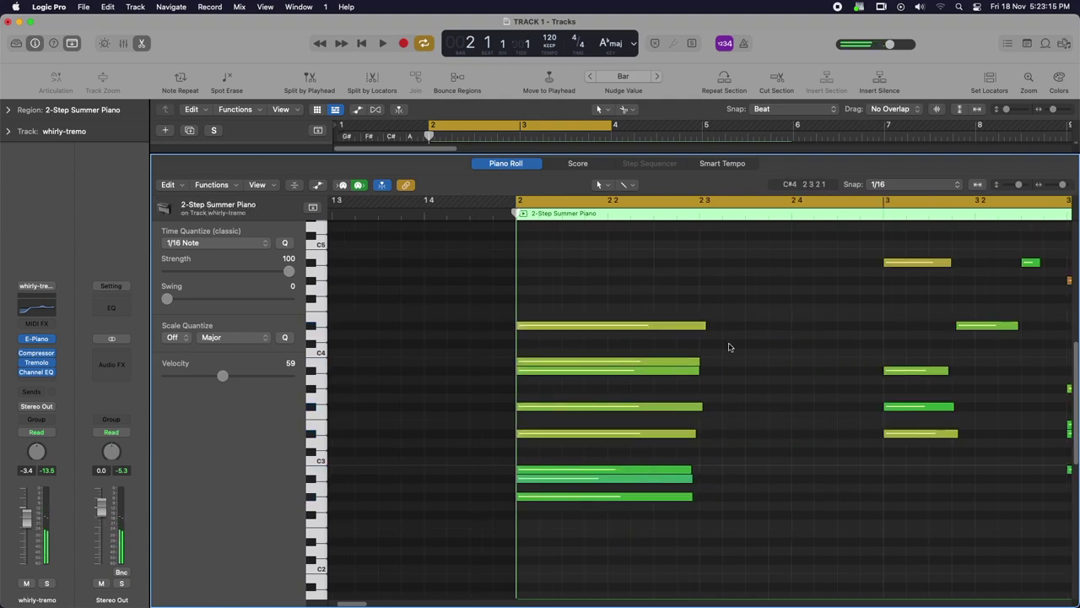
scroll(628, 392, up, 3)
drag(663, 259, 751, 553)
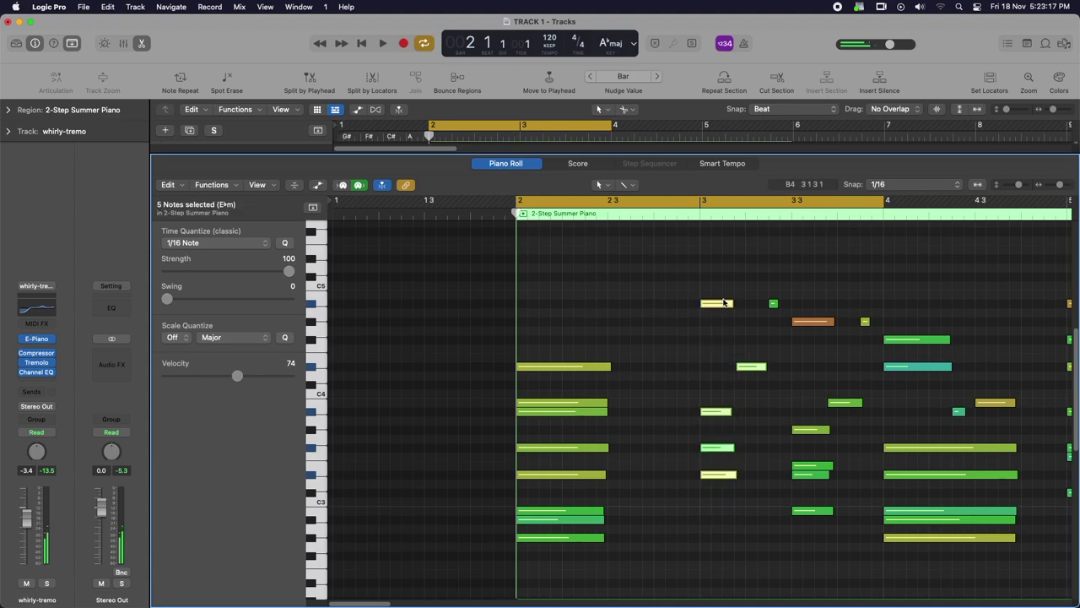
drag(714, 307, 624, 304)
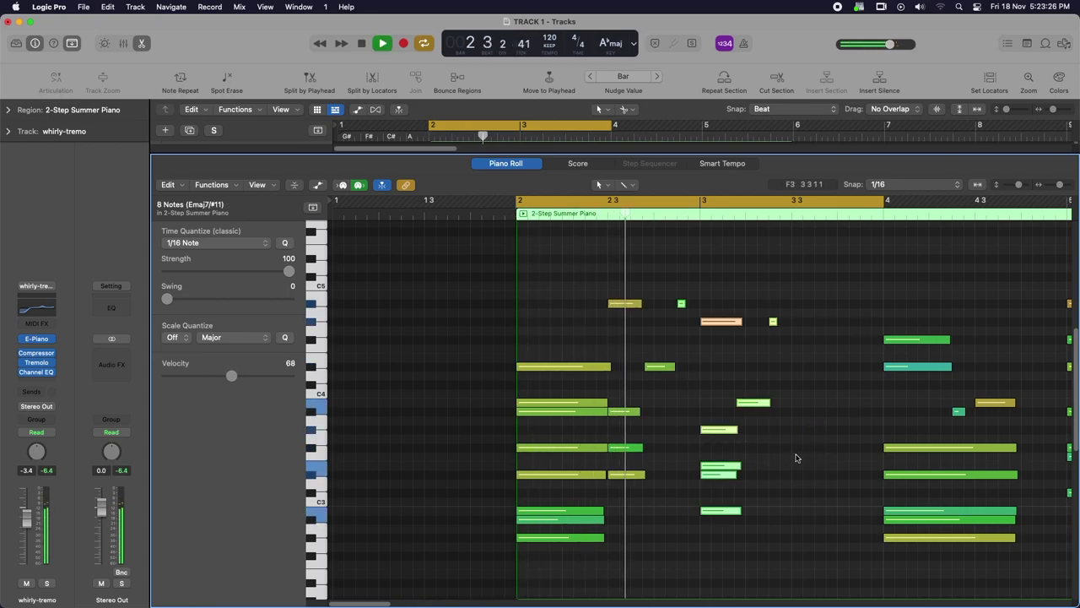
Stop playback, move the note group at bar 4 to beat 3 of bar 3, and play the region
key(super+Left)
key(space)
drag(745, 309, 839, 593)
drag(765, 461, 696, 461)
key(space)
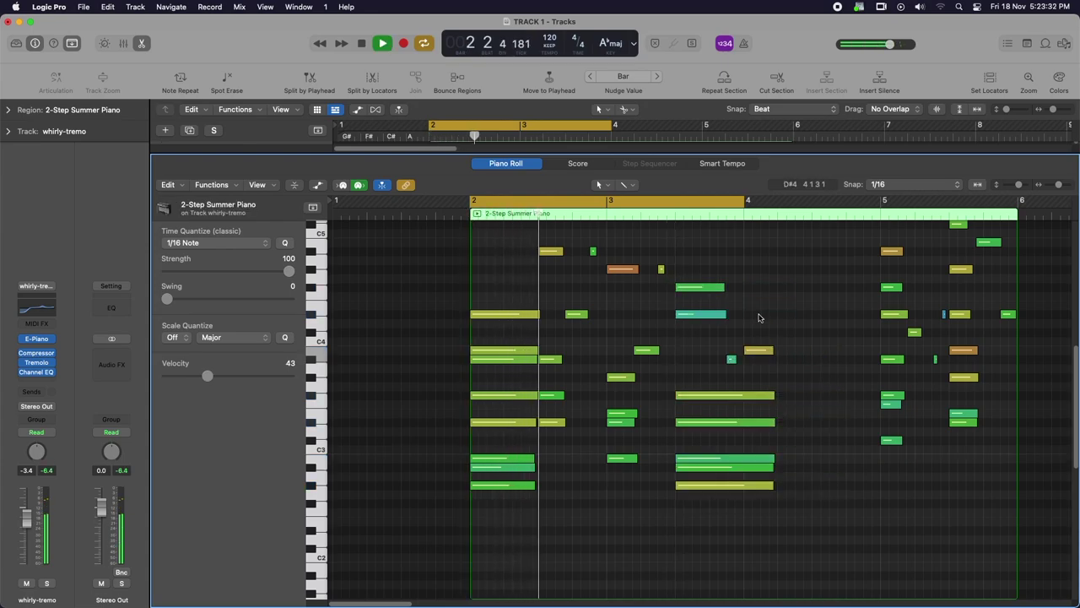
Play the rearranged piano chords from bar 2 and check their timing in the Piano Roll
drag(806, 342, 767, 499)
key(space)
click(823, 371)
key(space)
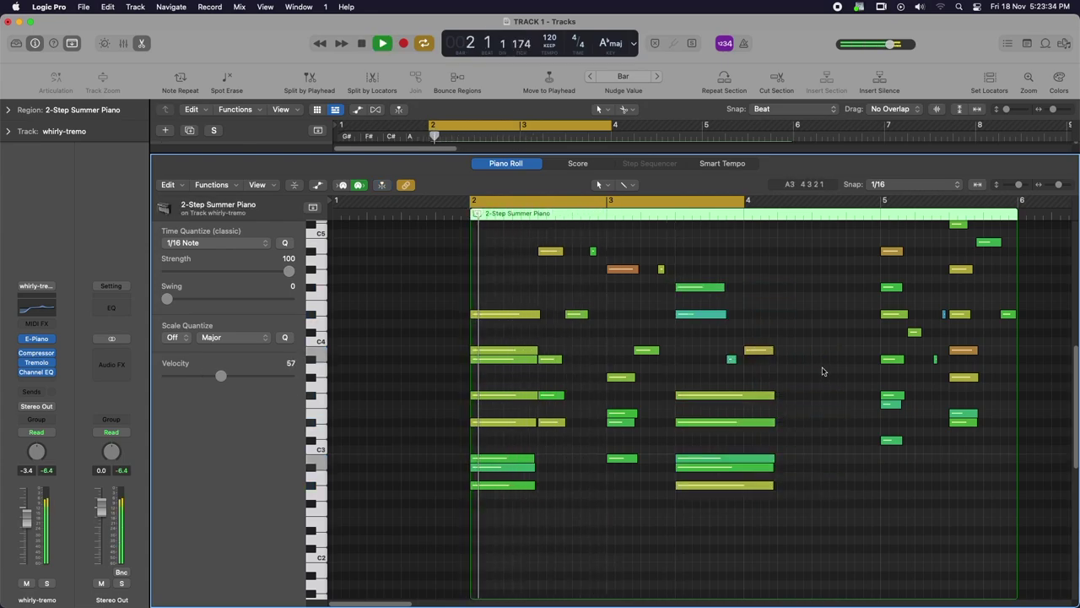
scroll(822, 369, up, 2)
key(super+Right)
key(super+Right)
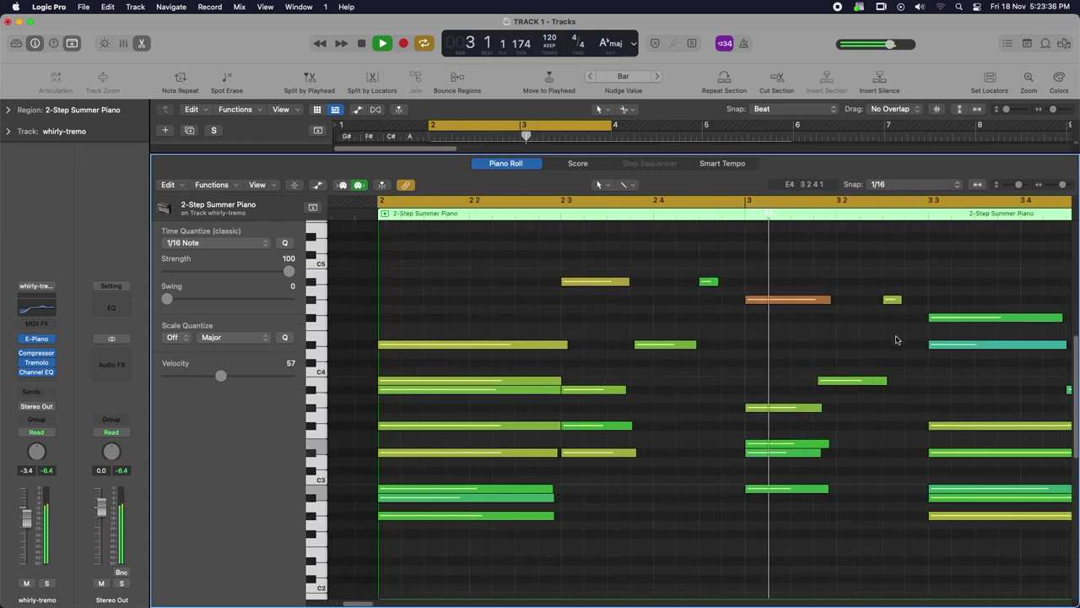
key(super+Left)
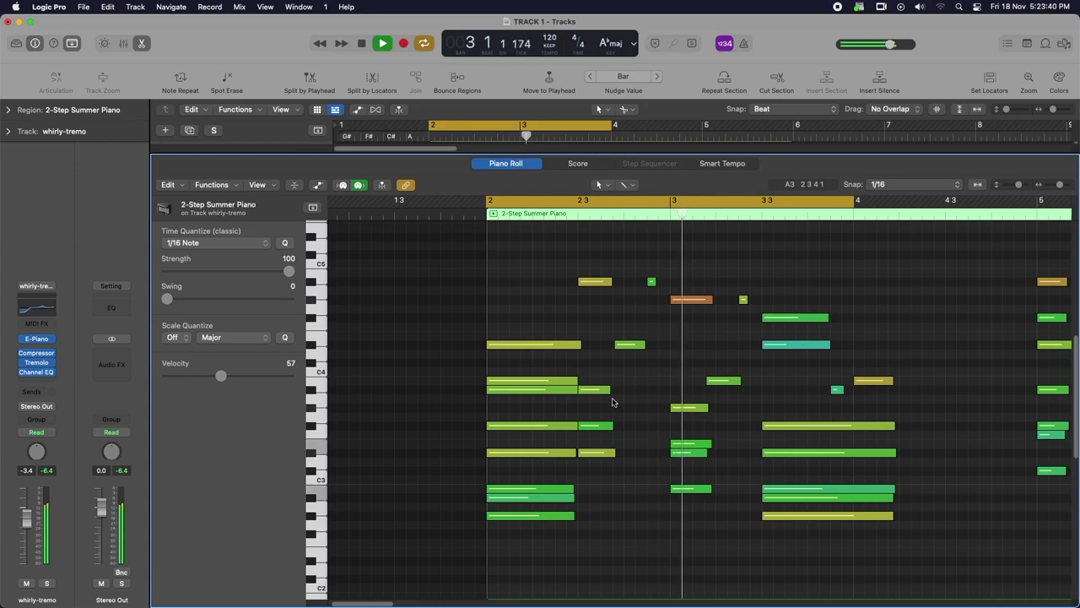
key(space)
Delete the A#3 note from the first chord at bar 2
key(super+Right)
click(583, 391)
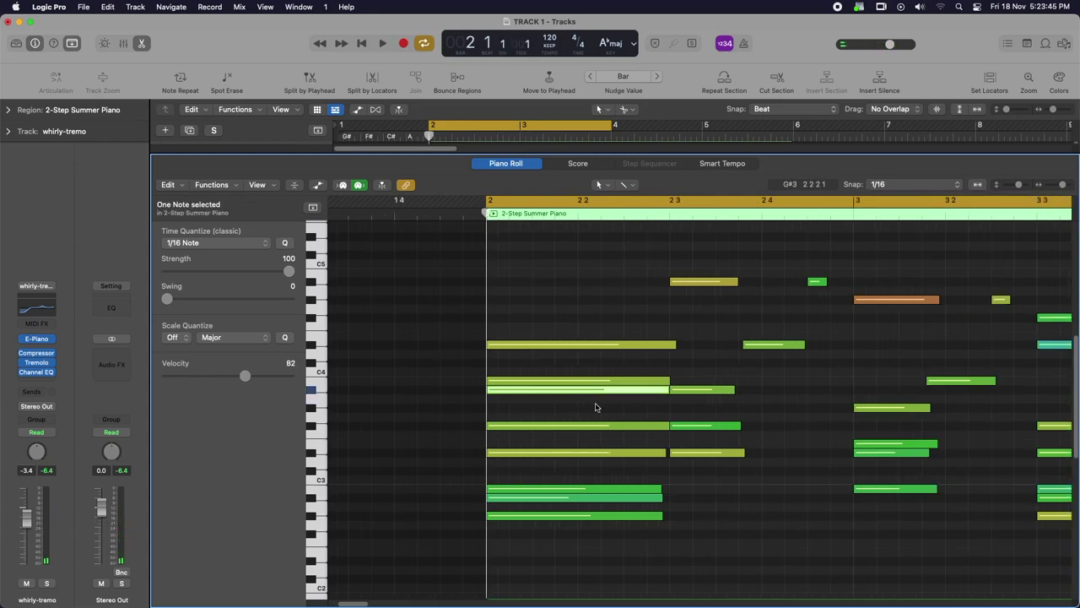
key(Delete)
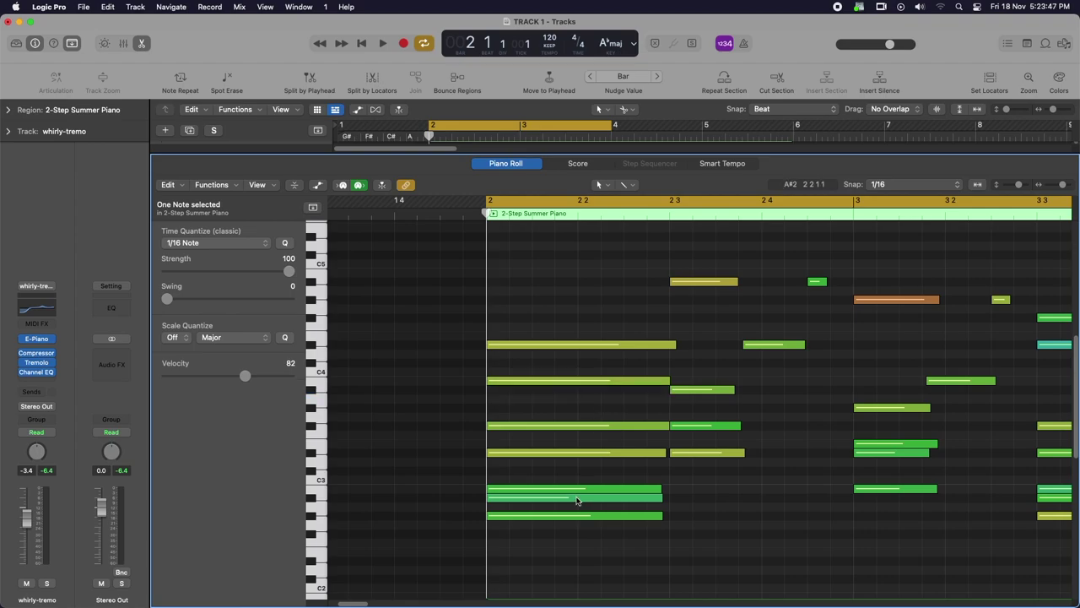
Delete the B2 note from the first piano chord at bar 2
click(602, 490)
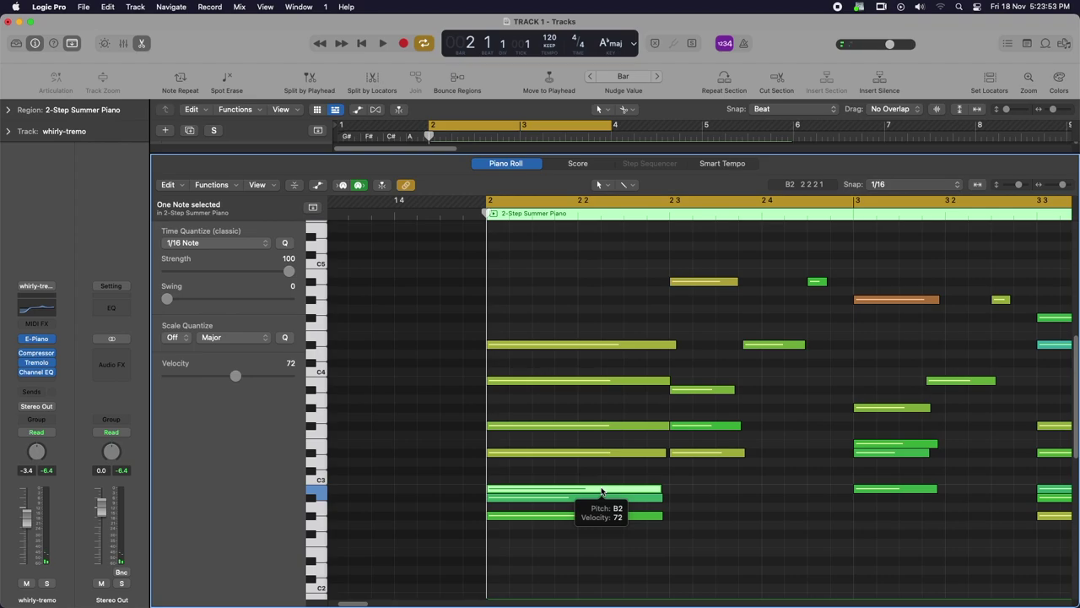
key(Delete)
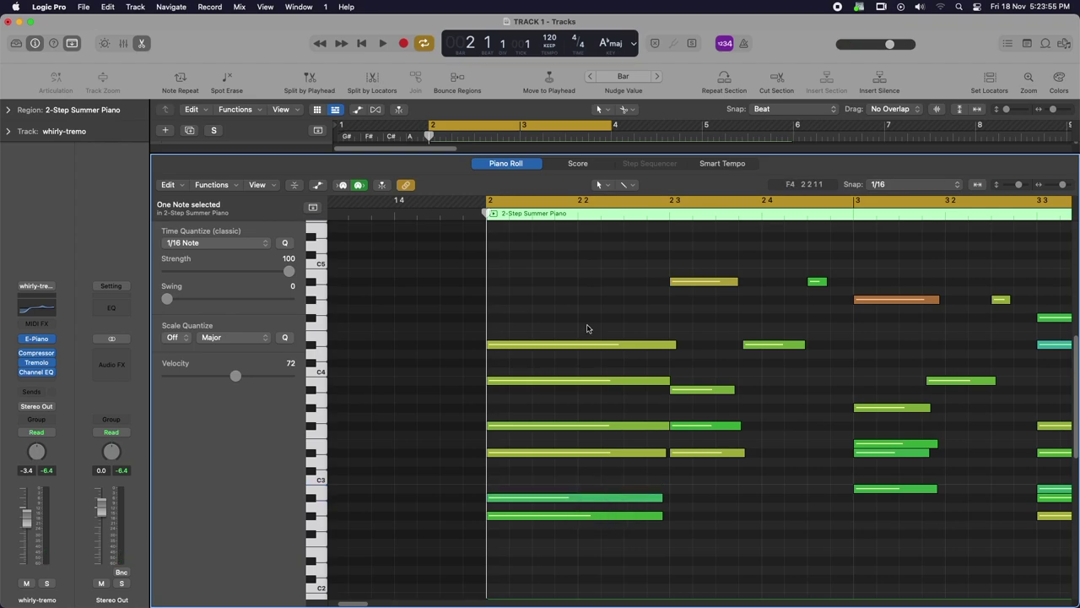
Try velocities 127 and 1 on the top note of the bar 2 chord, and settle it at a low velocity between them
drag(587, 325, 605, 374)
drag(541, 313, 564, 352)
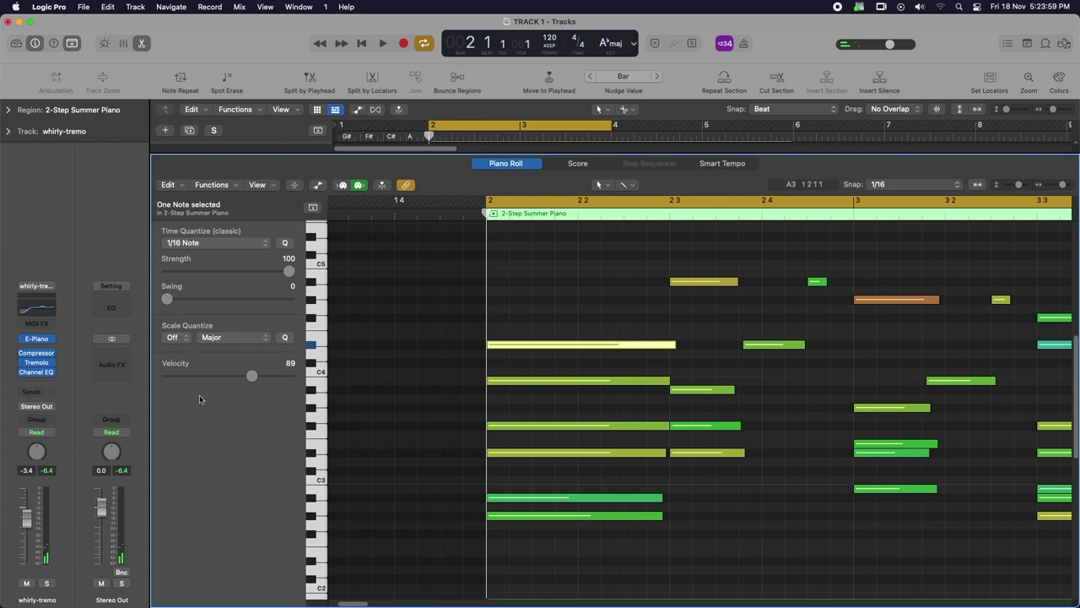
drag(251, 377, 351, 381)
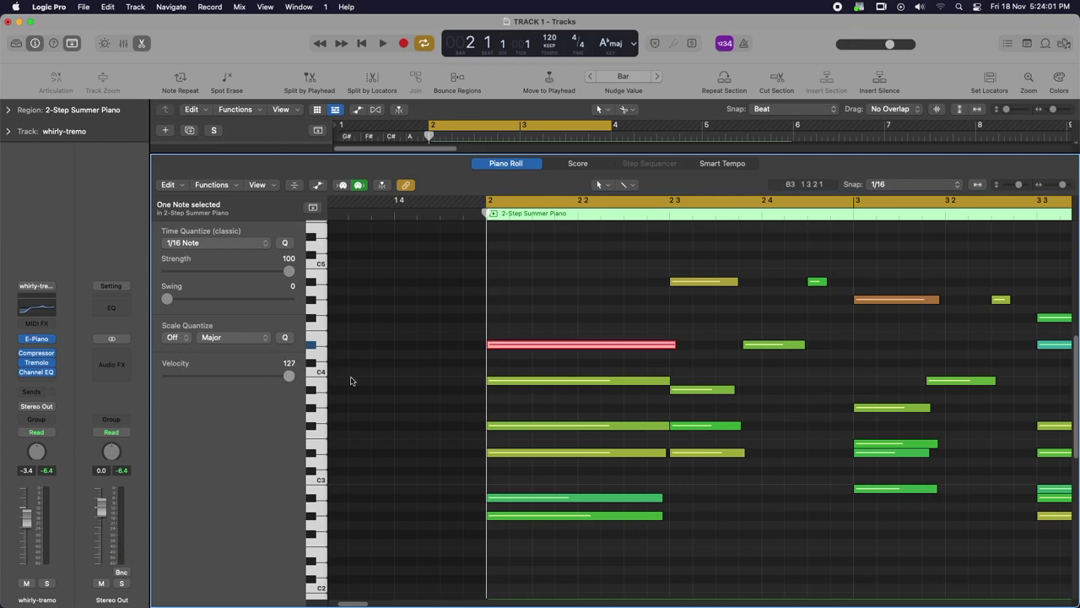
key(space)
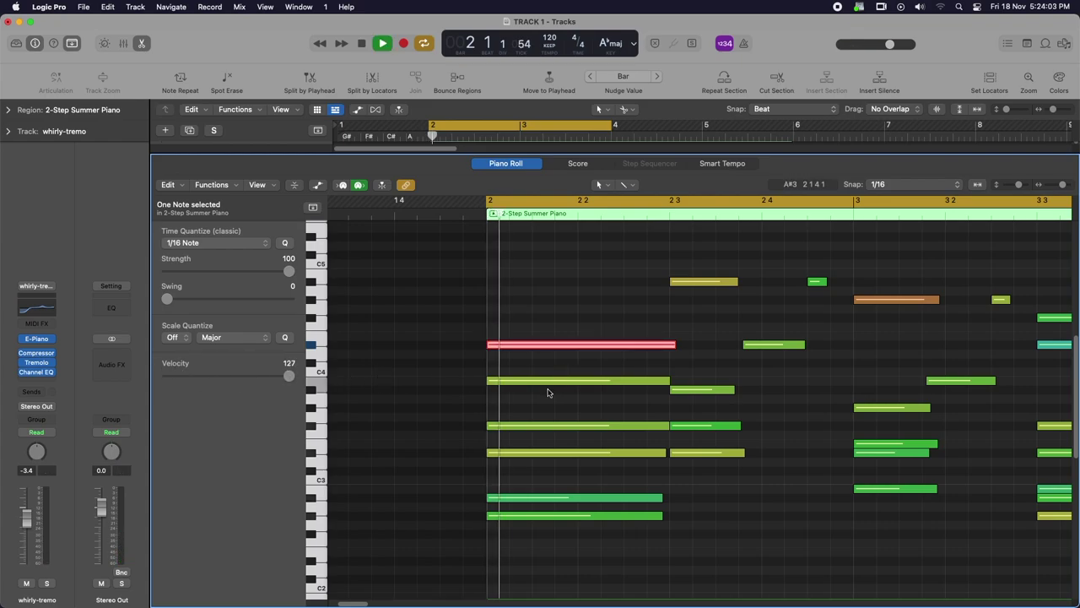
key(space)
drag(289, 379, 78, 399)
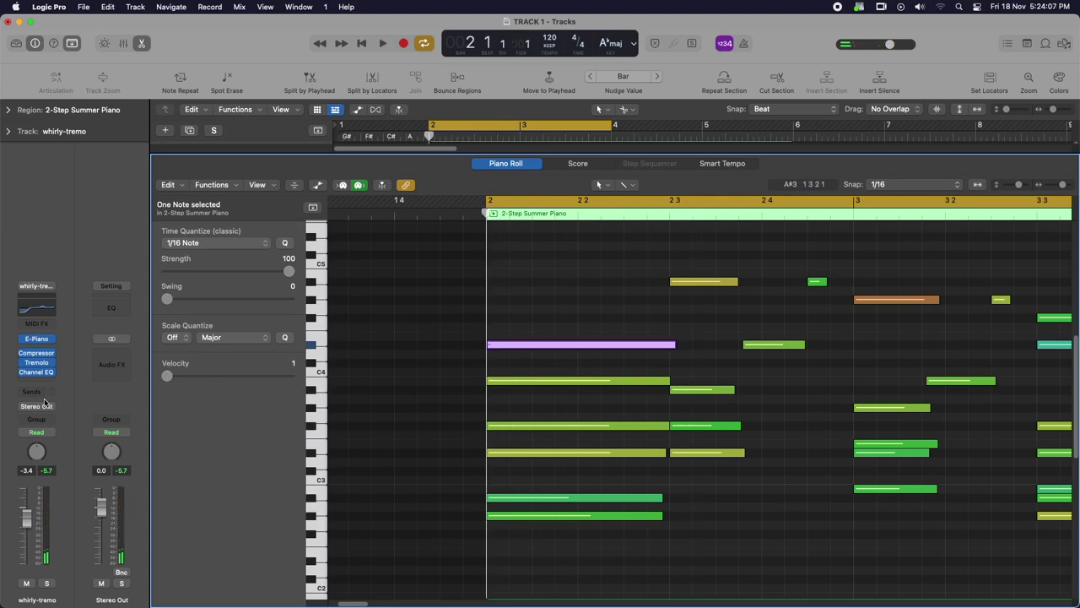
drag(166, 377, 200, 389)
Set the velocity of the three middle notes in the bar 2 chord to 71 and play the region
drag(494, 375, 430, 473)
drag(192, 377, 235, 384)
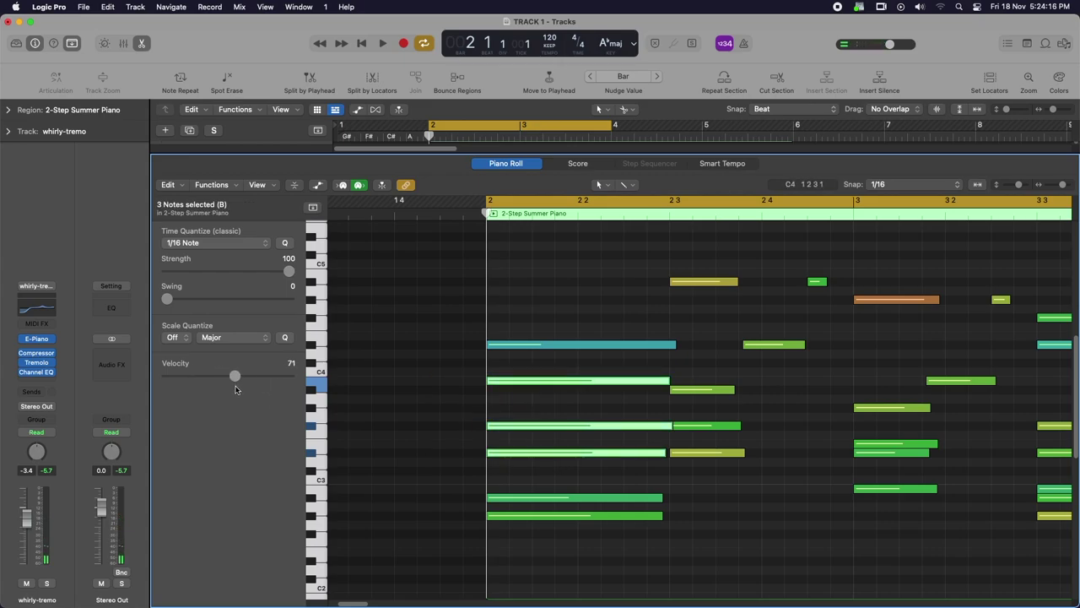
click(584, 324)
key(space)
key(super+Left)
key(super+Left)
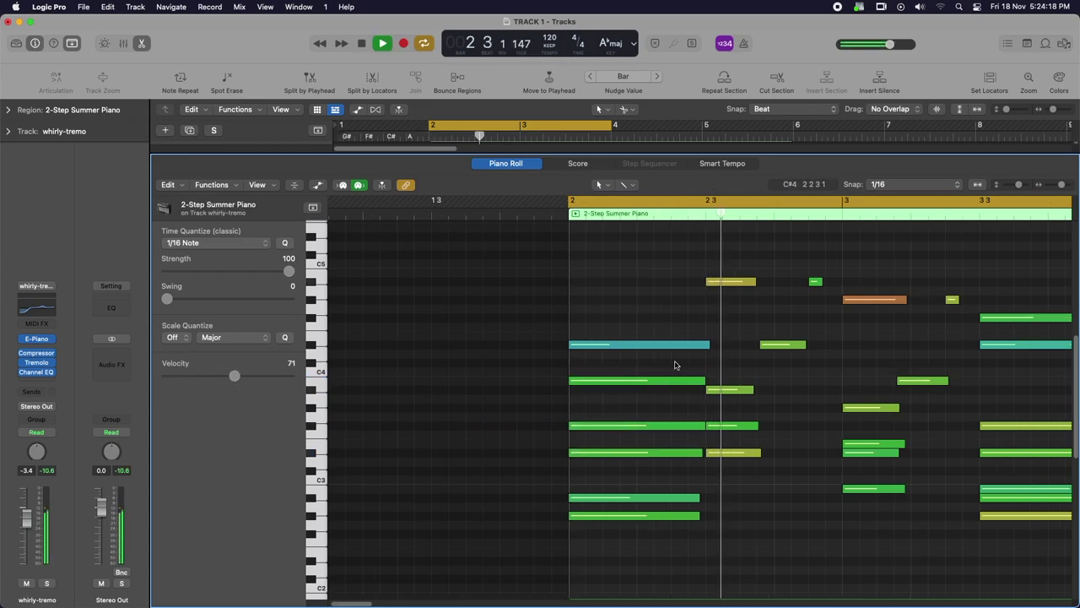
scroll(680, 369, up, 4)
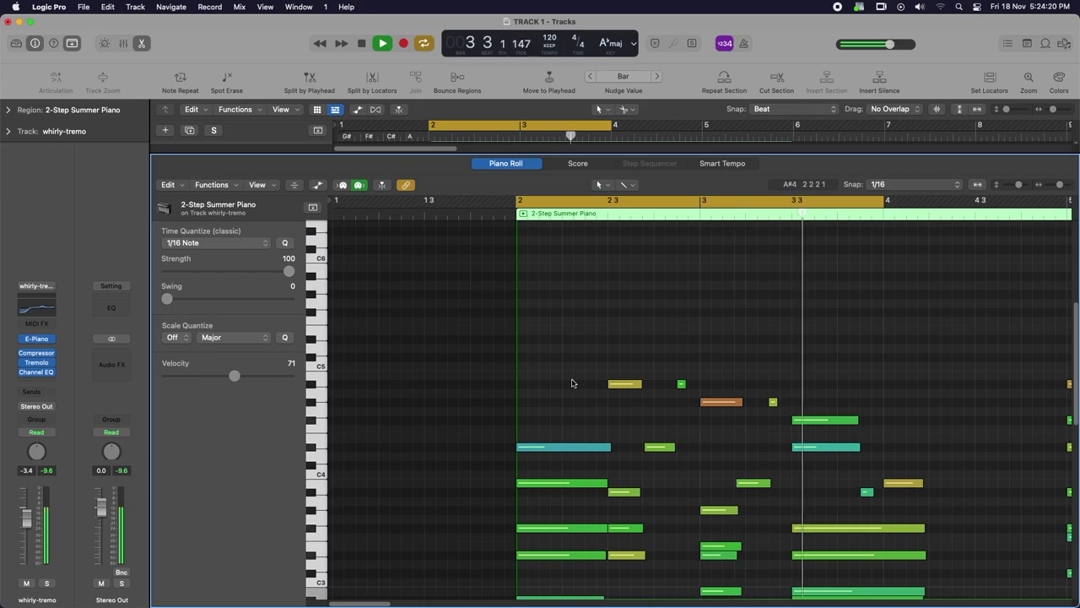
scroll(624, 371, down, 4)
key(super+Right)
key(super+Right)
key(space)
Delete the notes between beat 3 of bar 2 and bar 5, keeping the opening chord
key(super+Left)
key(super+Left)
key(super+Left)
drag(549, 263, 767, 541)
key(Delete)
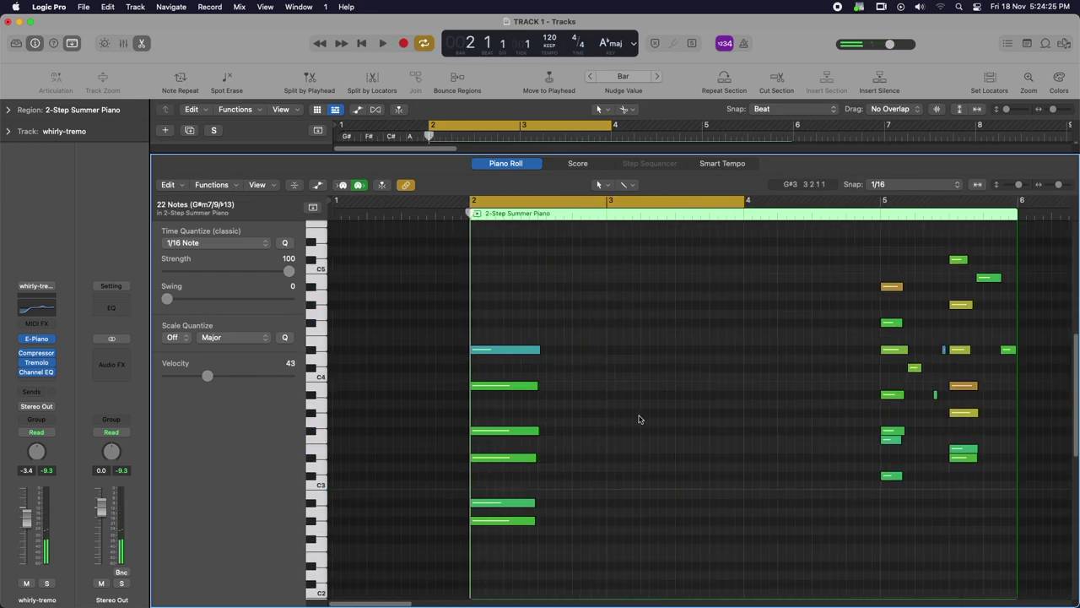
Set the Piano Roll snap value to 1/32 and shift the six-note chord at bar 2 to position 2 1 1 121
key(super+Right)
key(super+Right)
drag(594, 530, 527, 291)
drag(483, 351, 505, 350)
drag(503, 308, 544, 521)
mouse_move(494, 349)
mouse_down()
mouse_move(479, 367)
mouse_move(485, 374)
mouse_move(483, 349)
mouse_up()
click(911, 184)
click(920, 201)
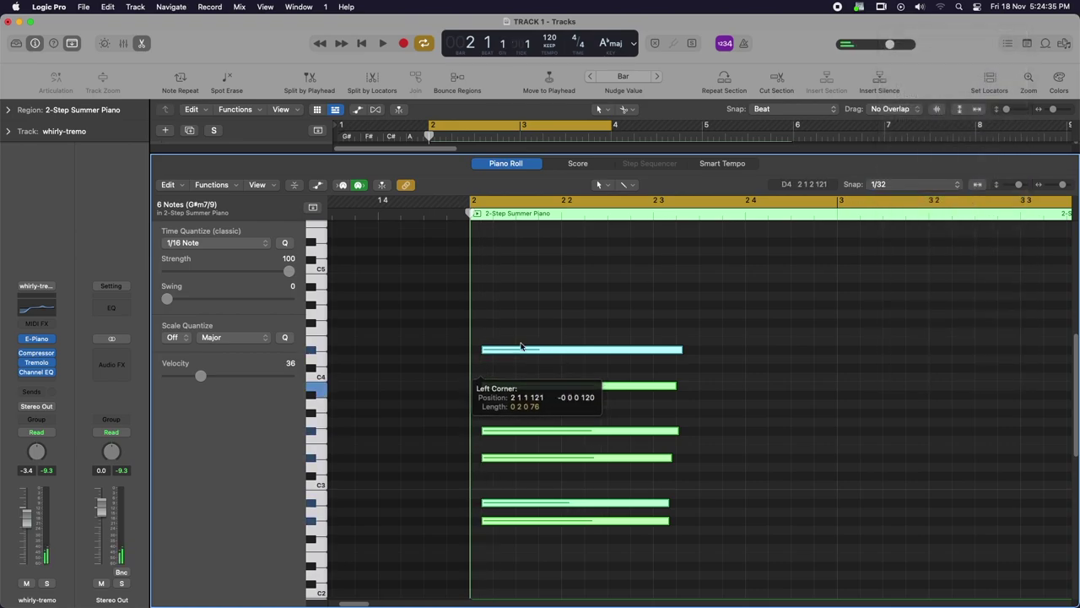
Quantize the six notes of the opening chord to 1/16 Note
click(528, 318)
key(super+a)
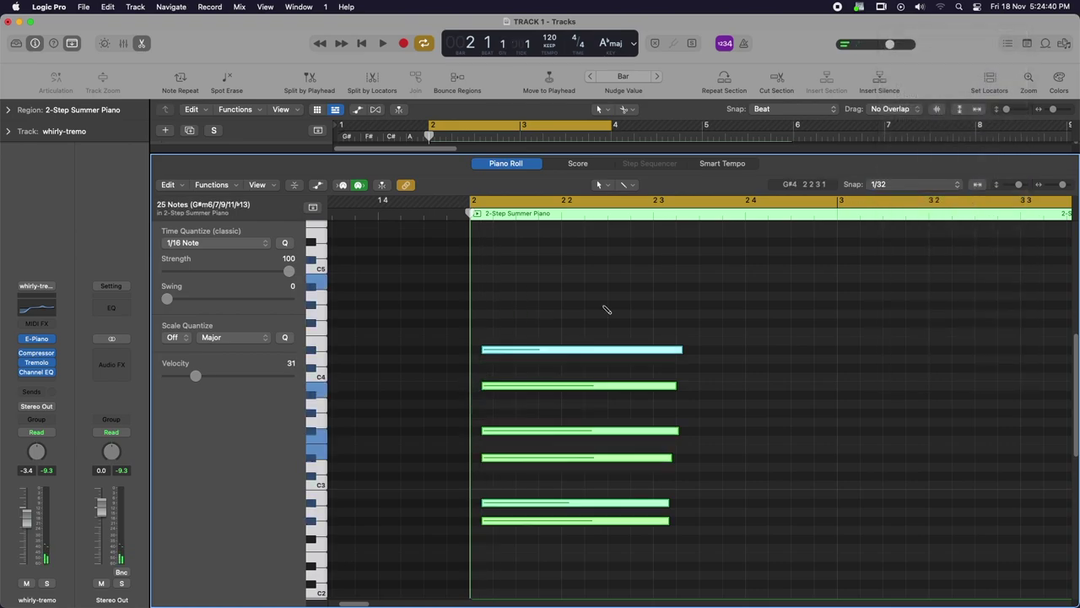
click(525, 295)
drag(537, 276, 600, 590)
scroll(639, 366, up, 3)
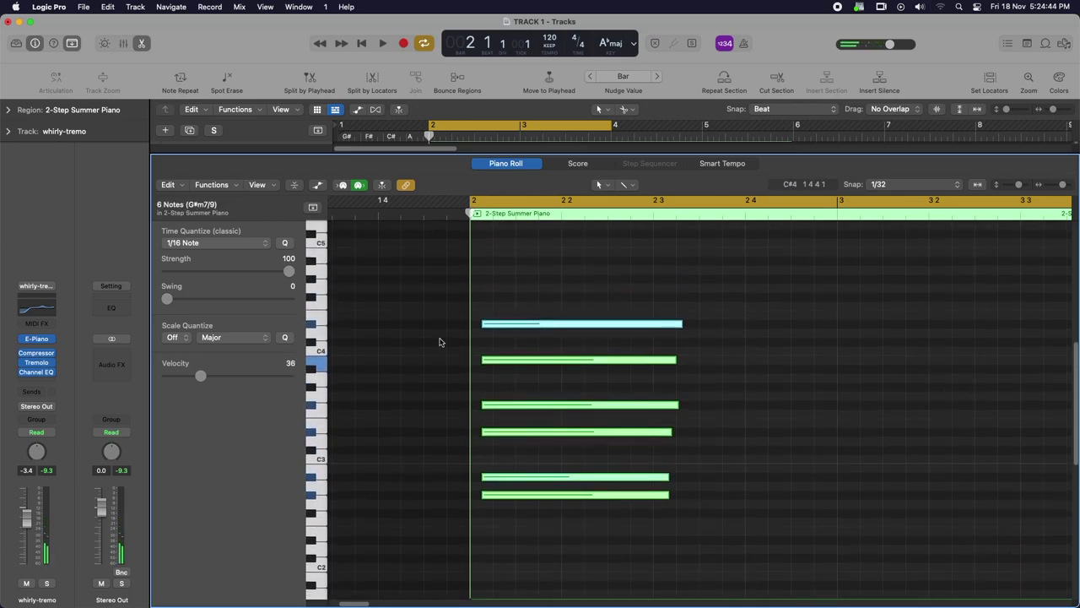
click(286, 244)
drag(583, 277, 608, 558)
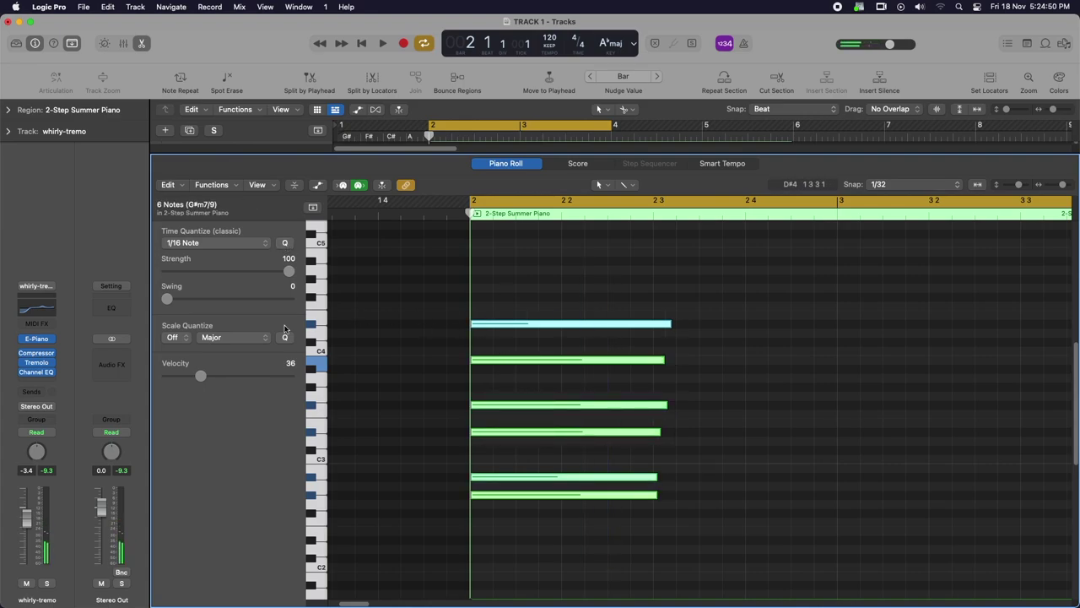
Lock the SMPTE position of the six selected chord notes
click(235, 187)
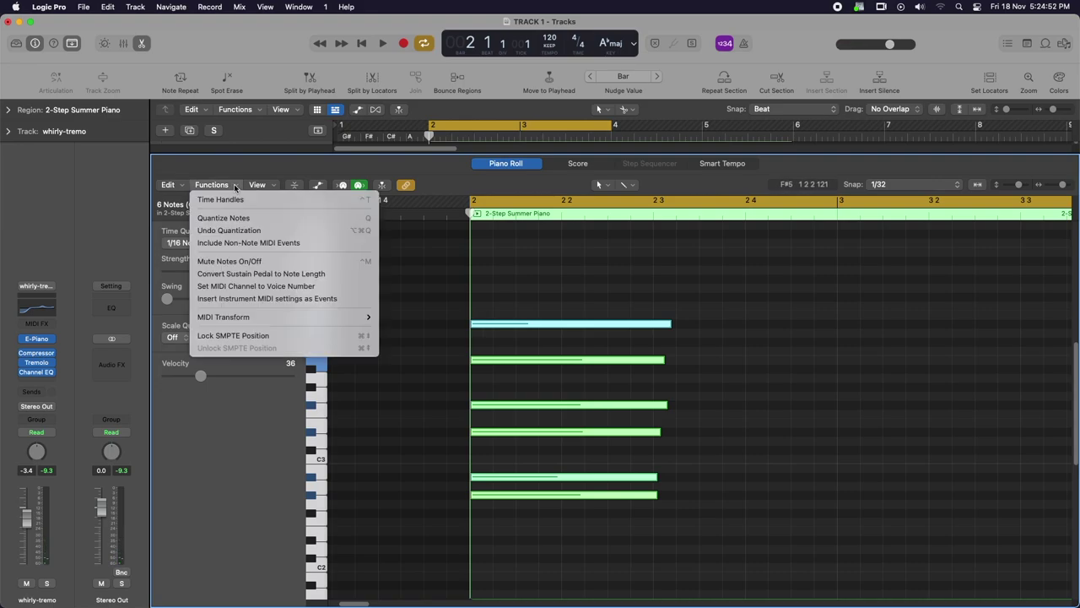
click(281, 337)
scroll(532, 379, down, 2)
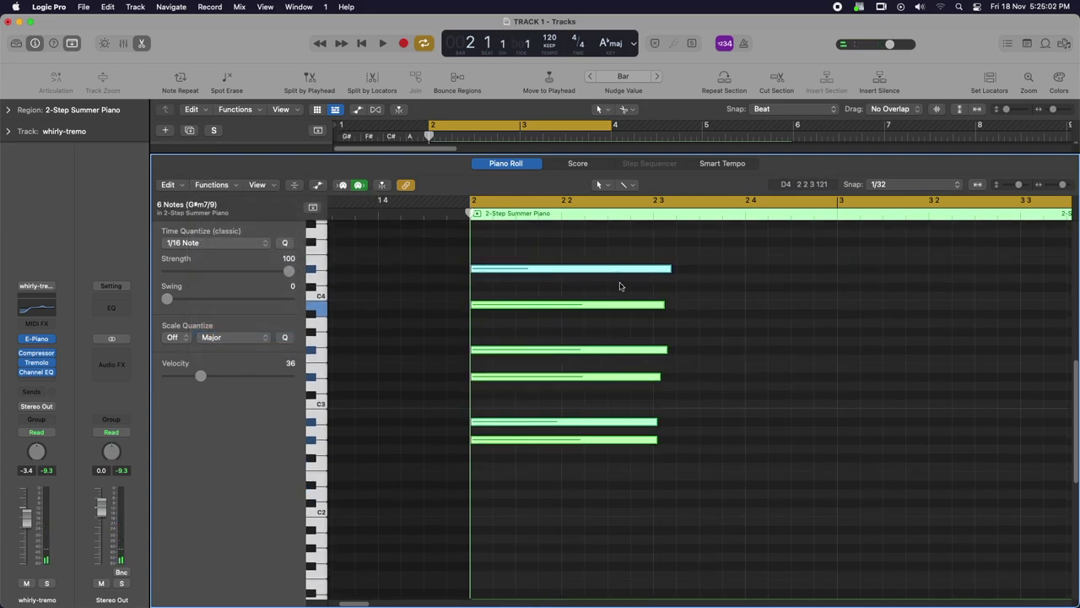
Split the sustained notes at bar 4 with the Scissors Tool and delete the selected note portions from bar 4 on
scroll(616, 284, up, 4)
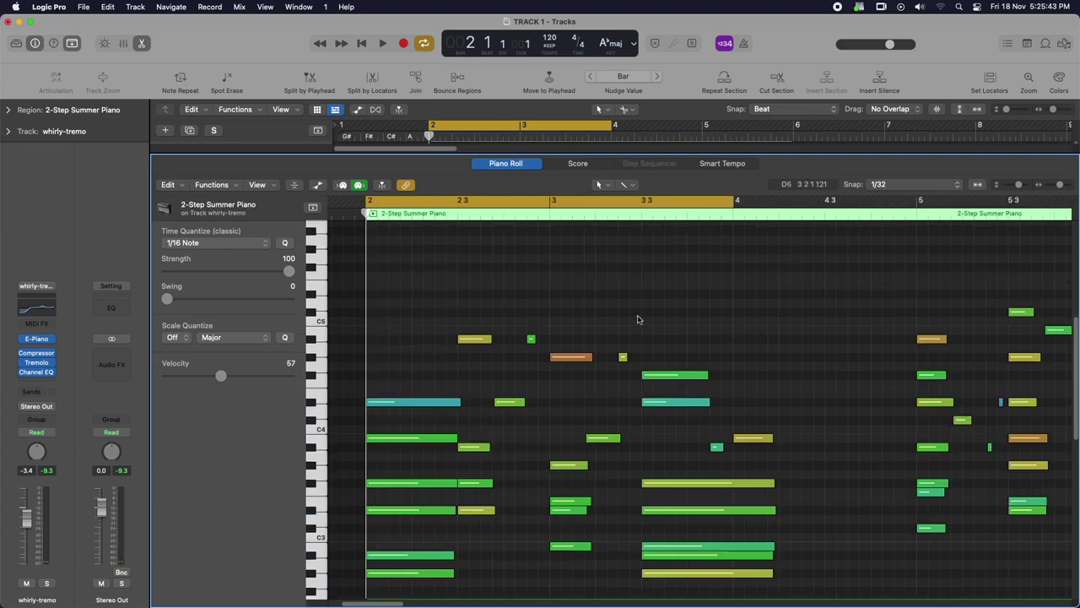
scroll(639, 318, down, 2)
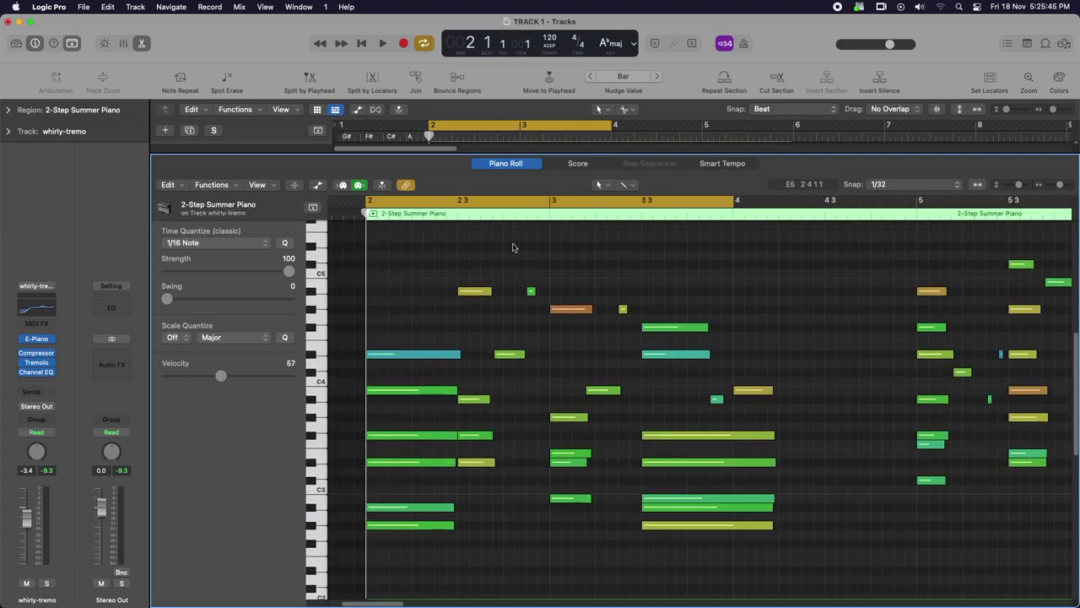
drag(743, 340, 774, 578)
click(787, 362)
drag(736, 346, 785, 591)
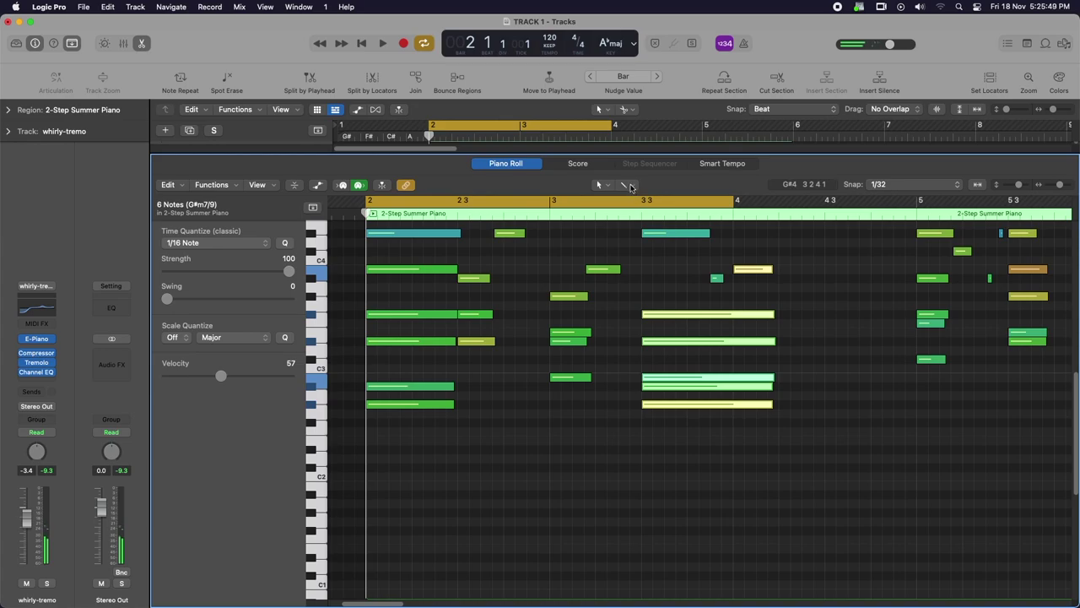
click(628, 185)
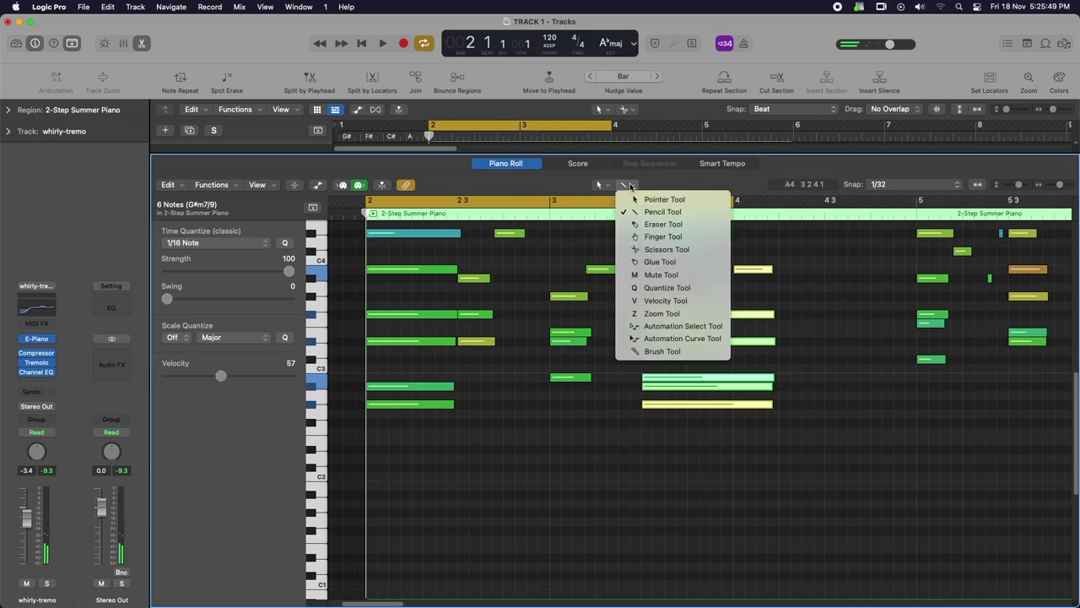
click(669, 249)
drag(738, 243, 781, 418)
scroll(802, 473, up, 1)
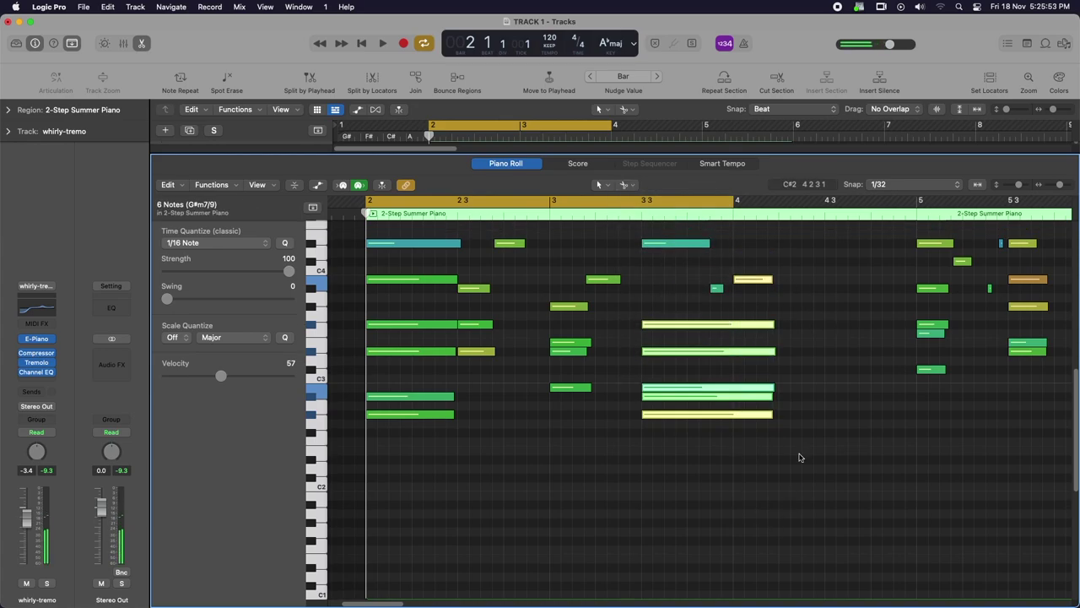
click(733, 329)
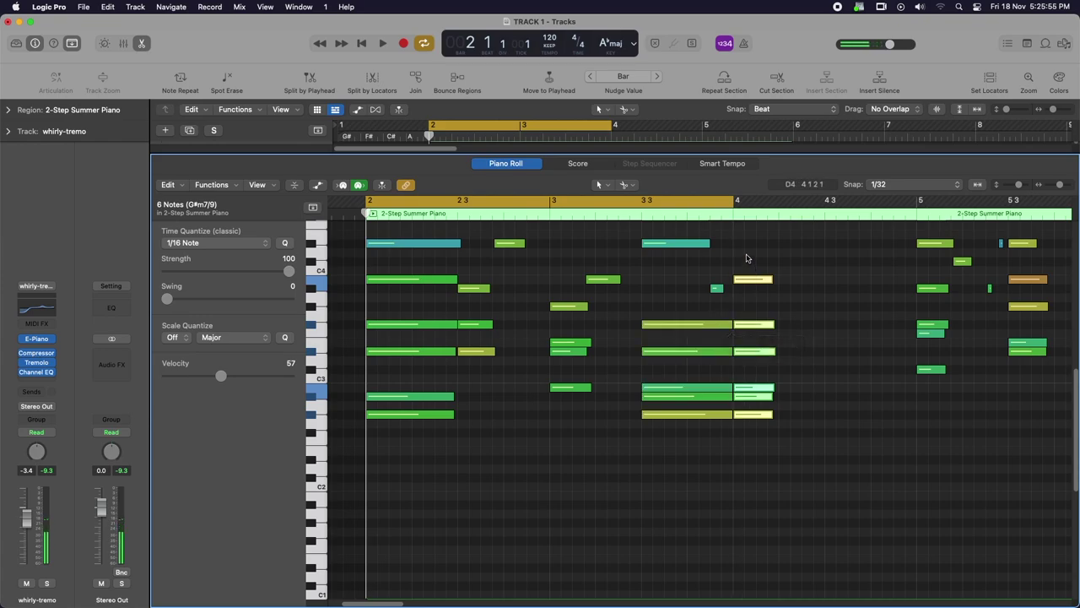
key(Delete)
Play the cycled bars 2 to 4 to check the trimmed chord, and stop playback
scroll(816, 435, up, 5)
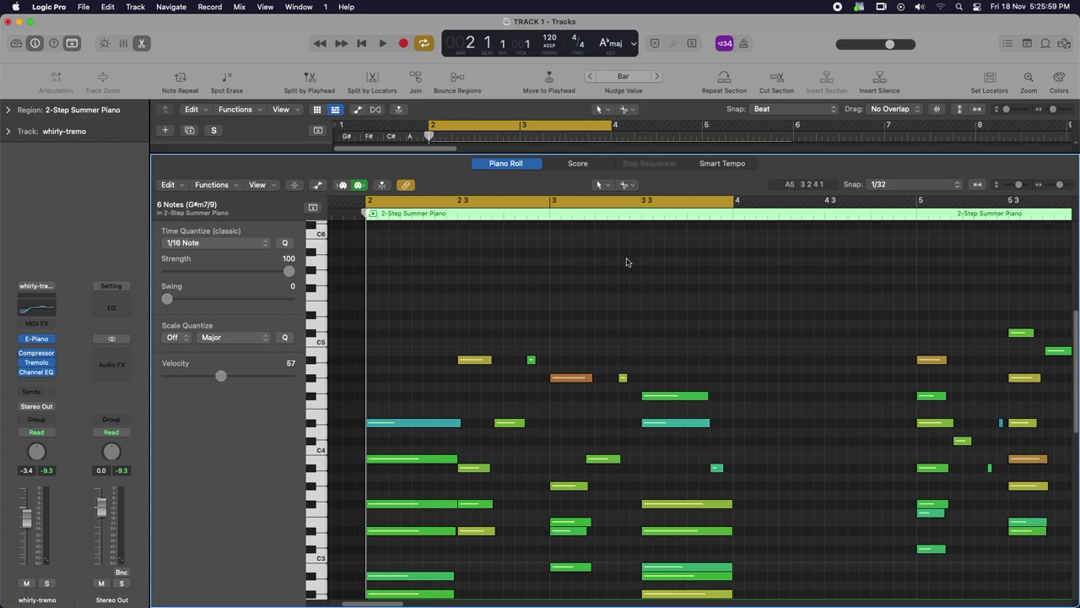
scroll(604, 294, down, 1)
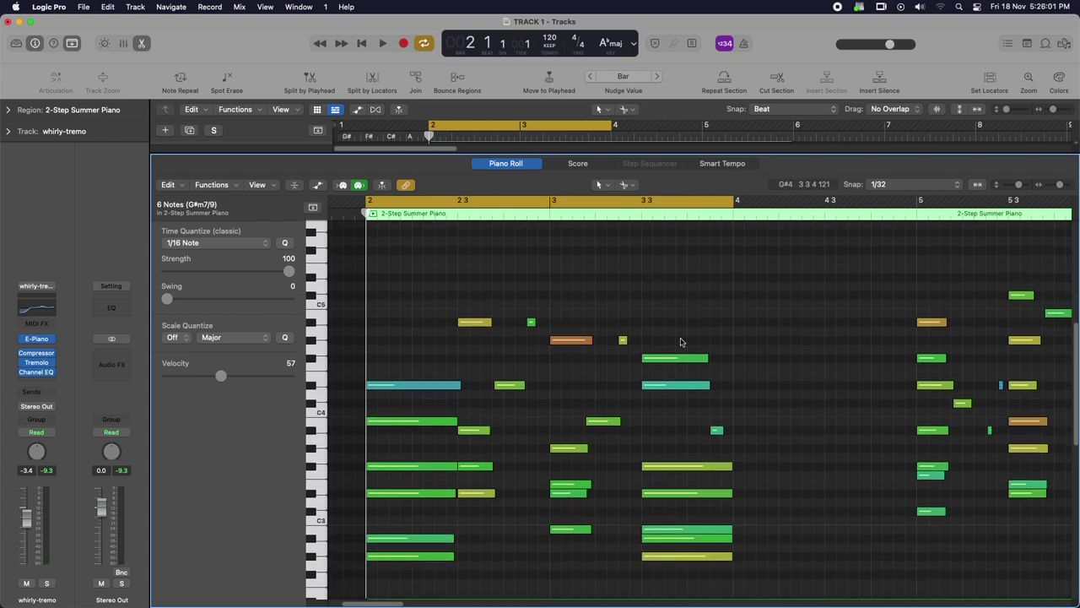
key(space)
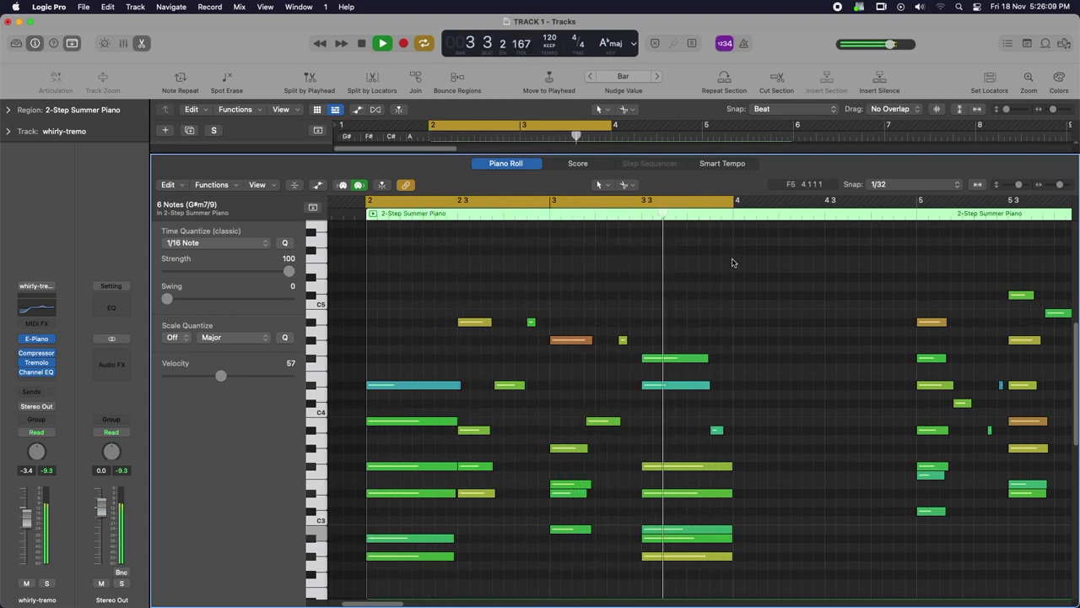
key(space)
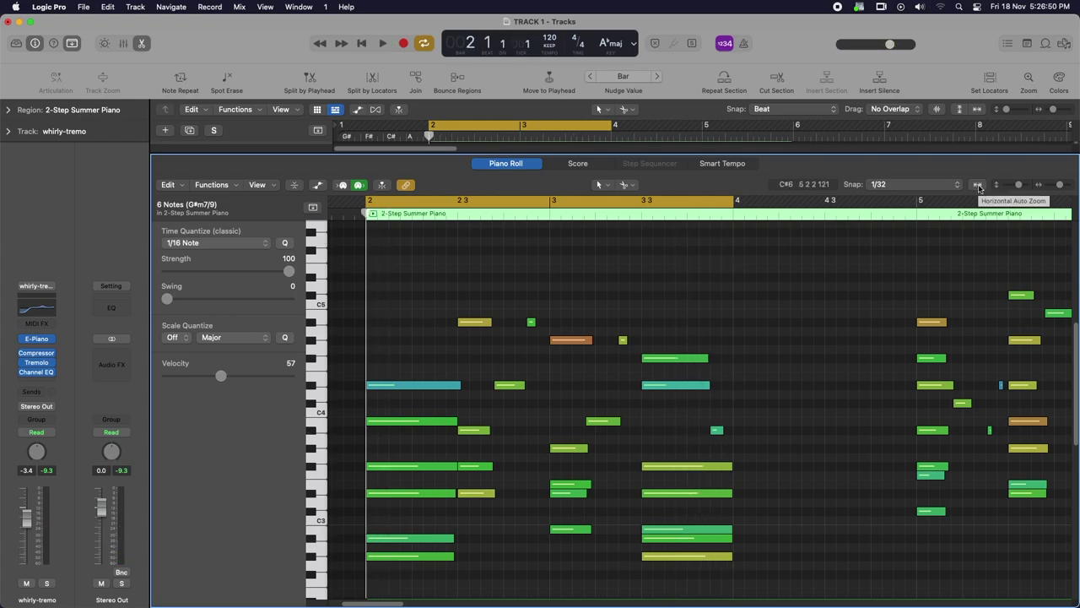
Fit the piano region to the editor width with Horizontal Auto Zoom and try the Piano Roll's zoom controls
click(977, 184)
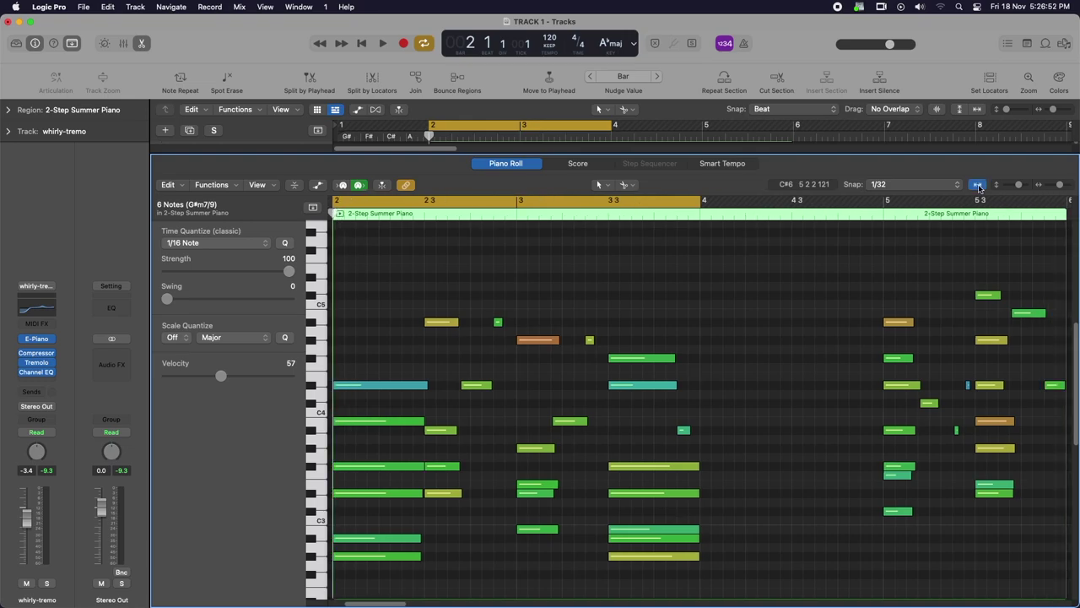
drag(1018, 188, 1067, 202)
click(700, 301)
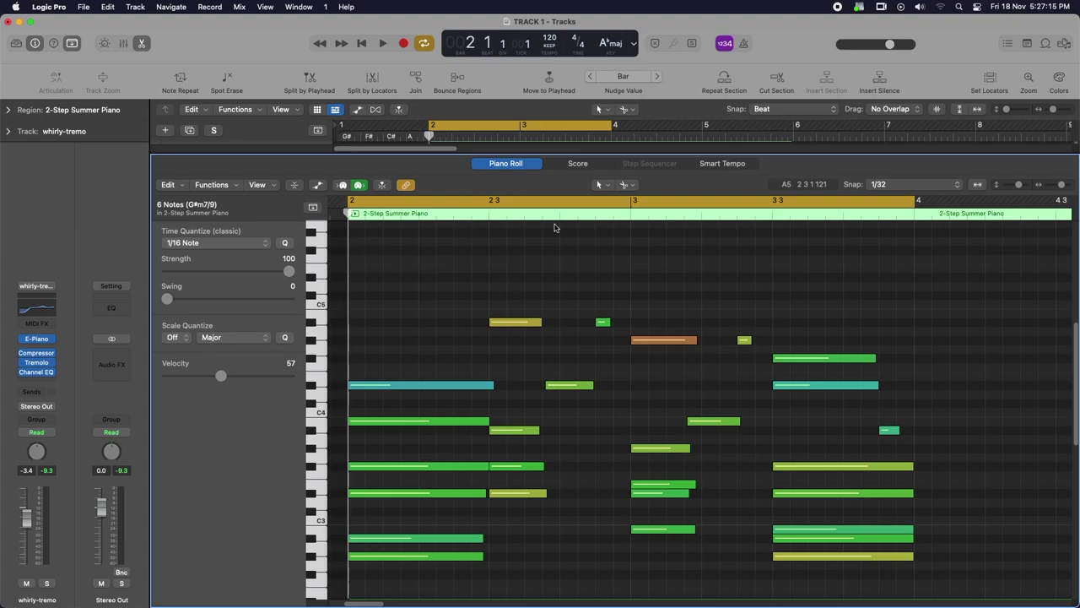
View the 2-Step Summer Piano region in the Score and Smart Tempo editors, and return to the Piano Roll
click(573, 164)
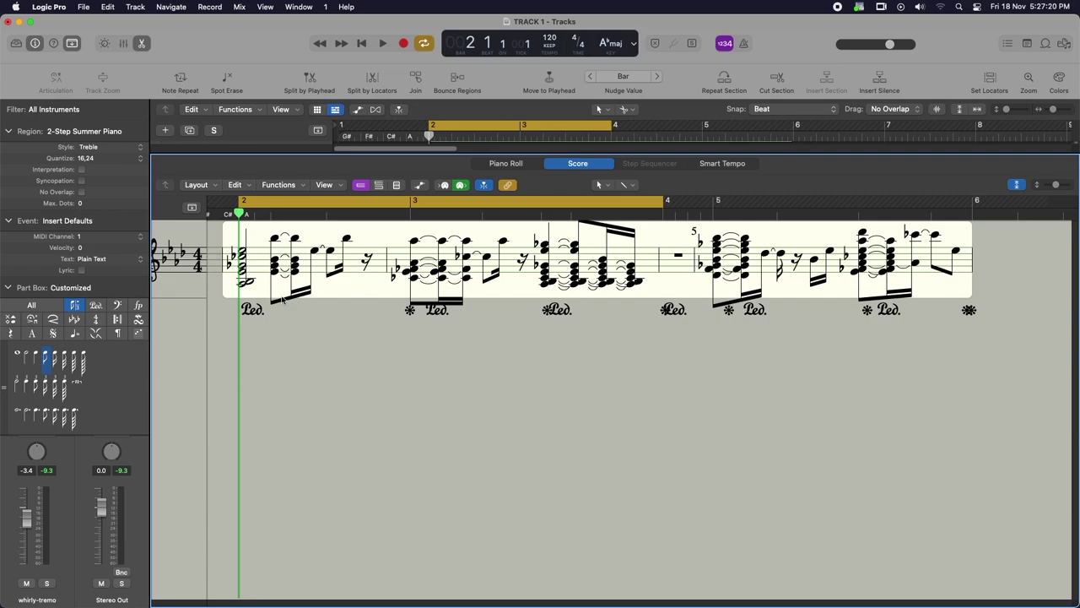
click(725, 163)
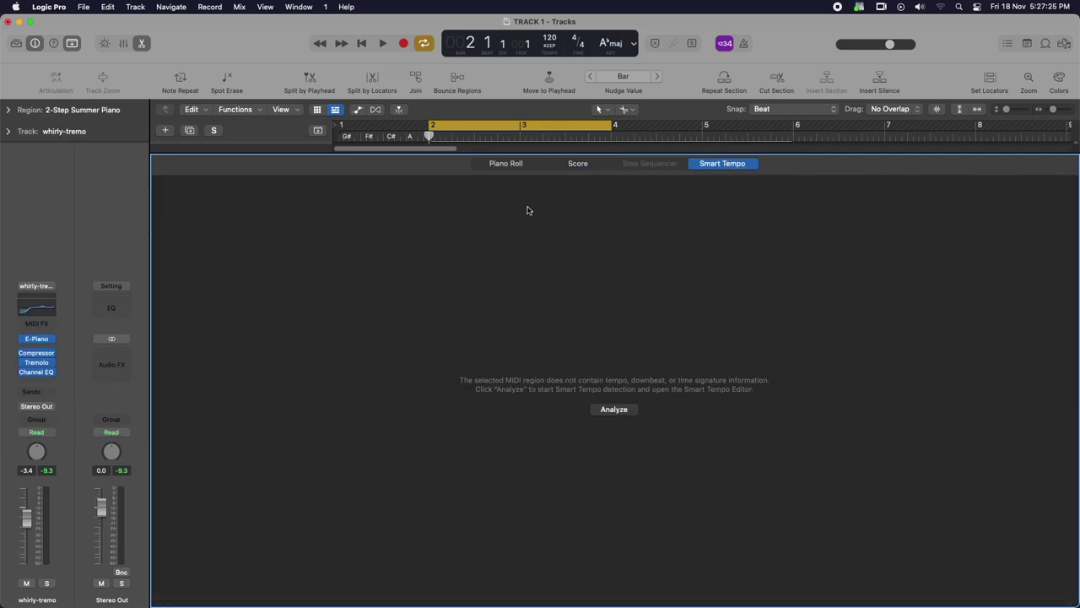
click(506, 164)
scroll(532, 390, down, 5)
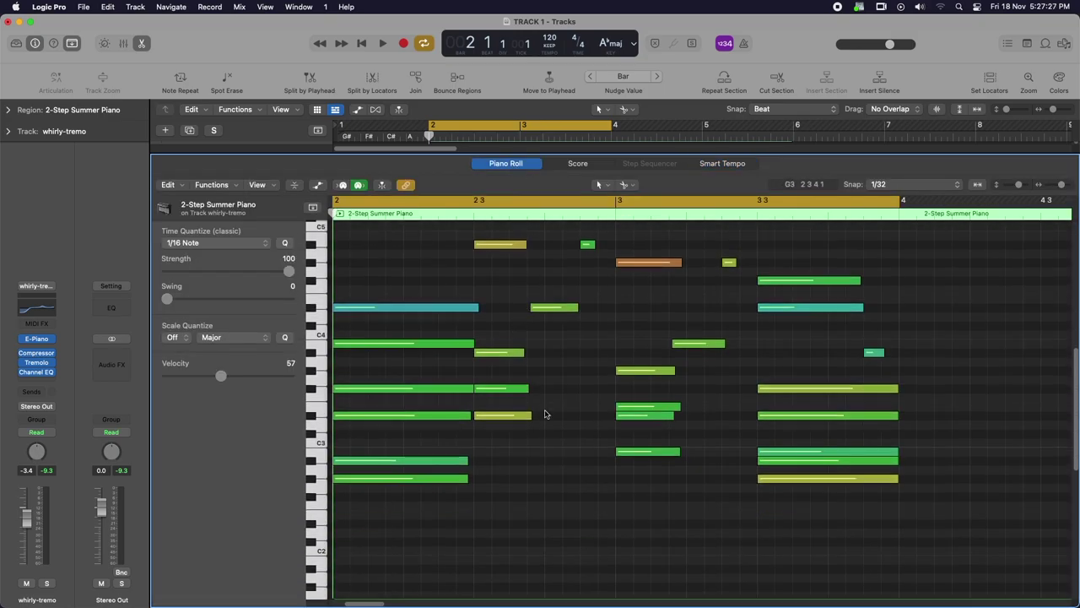
key(super+Left)
drag(398, 602, 389, 602)
scroll(540, 534, up, 2)
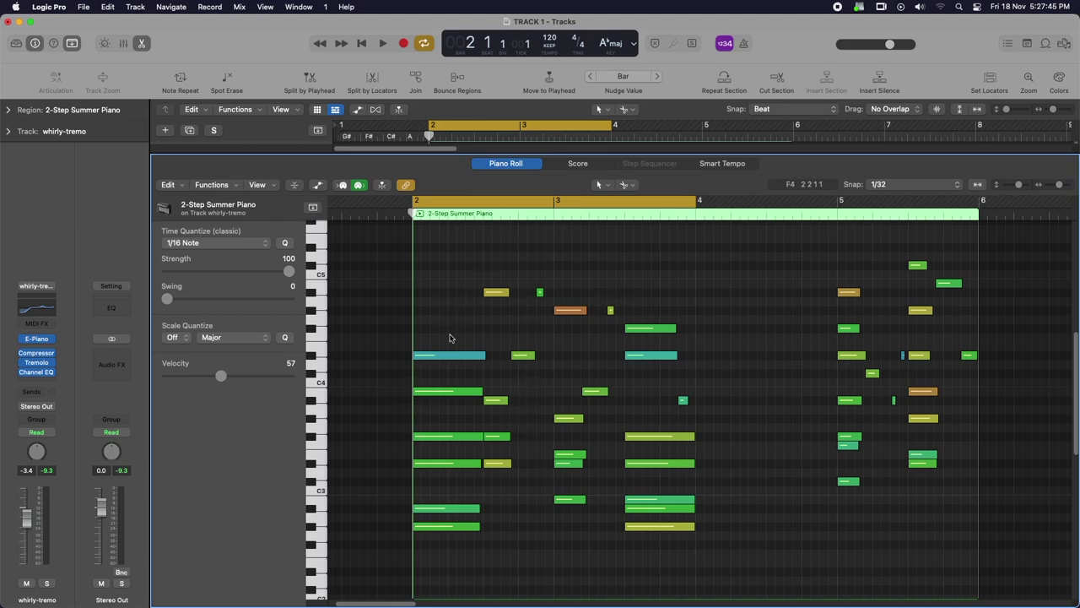
Set the velocity of the B3 note in the bar 2 chord to 82
key(super+Right)
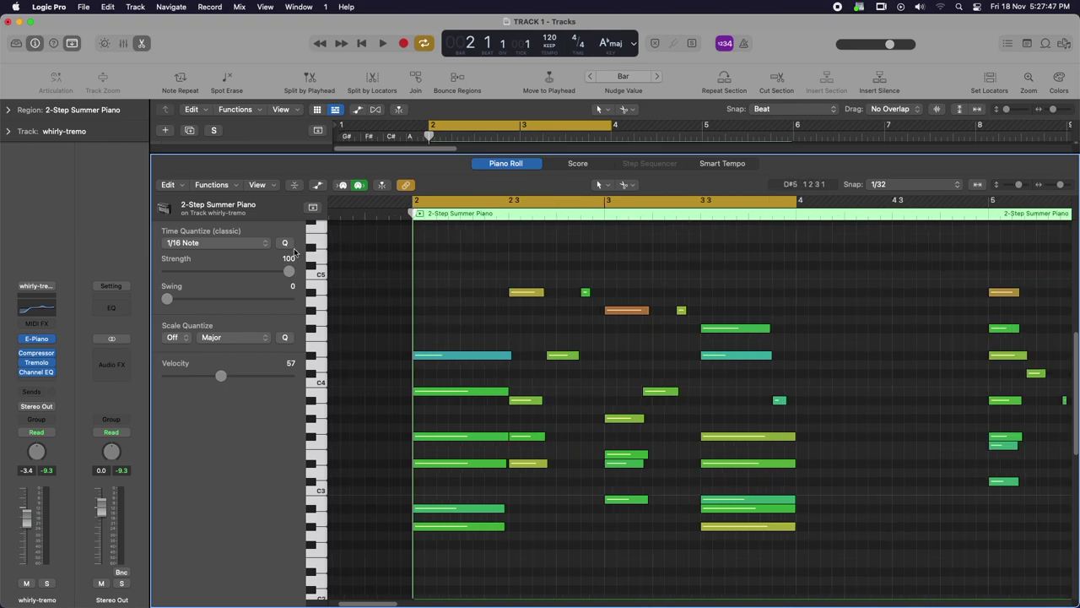
click(301, 432)
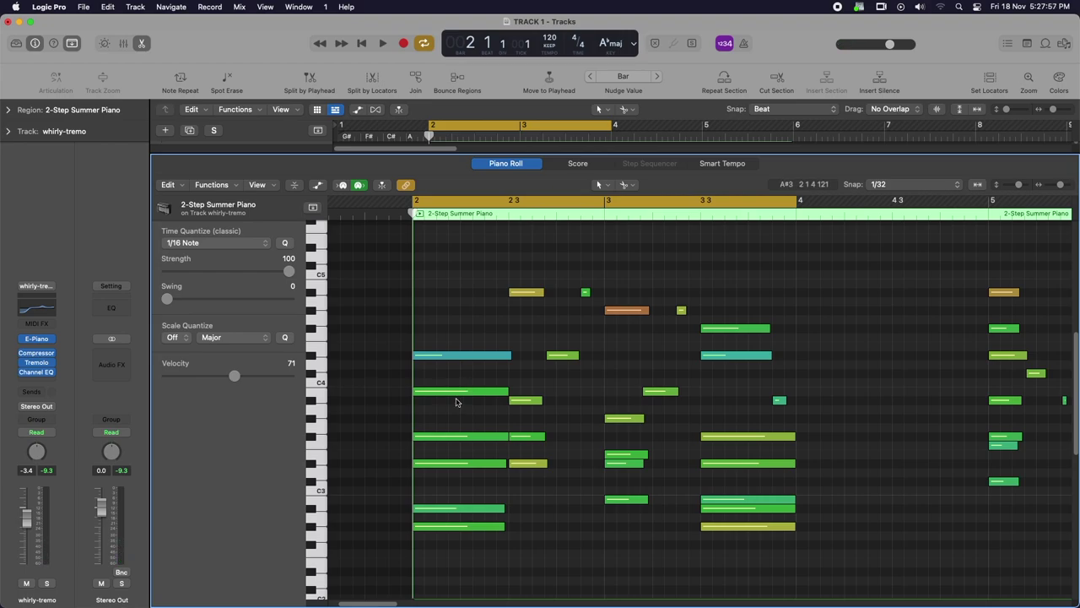
key(super+Right)
drag(234, 376, 241, 381)
drag(476, 376, 478, 429)
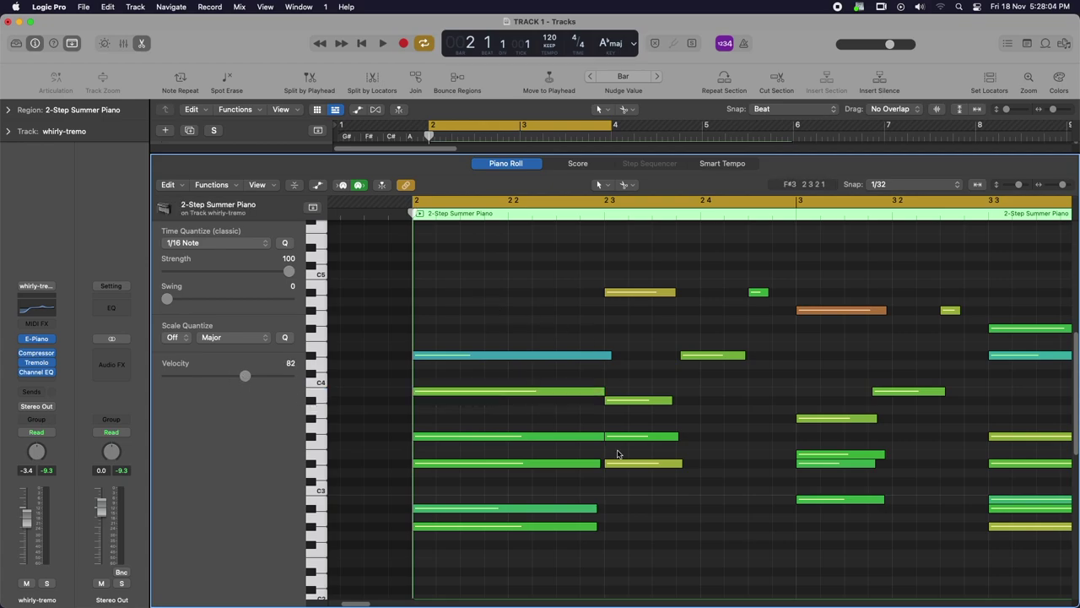
click(442, 396)
mouse_move(451, 403)
mouse_down()
mouse_move(452, 421)
mouse_move(452, 392)
mouse_up()
click(555, 315)
key(super+Left)
key(super+Left)
key(super+Left)
key(super+Left)
mouse_move(452, 395)
mouse_down()
mouse_move(453, 385)
mouse_move(452, 405)
mouse_up()
mouse_move(452, 395)
mouse_down()
mouse_move(452, 385)
mouse_move(451, 416)
mouse_move(451, 390)
mouse_up()
Deselect the notes and close the Piano Roll to return to the full Tracks area
click(585, 318)
key(super+Left)
key(super+Left)
key(super+Left)
key(super+Left)
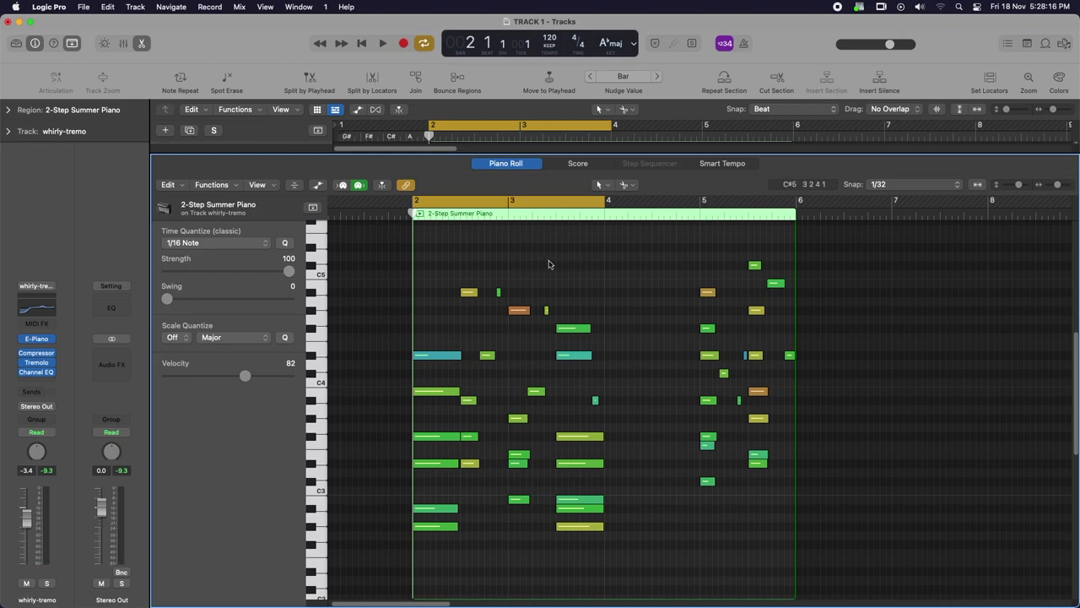
key(p)
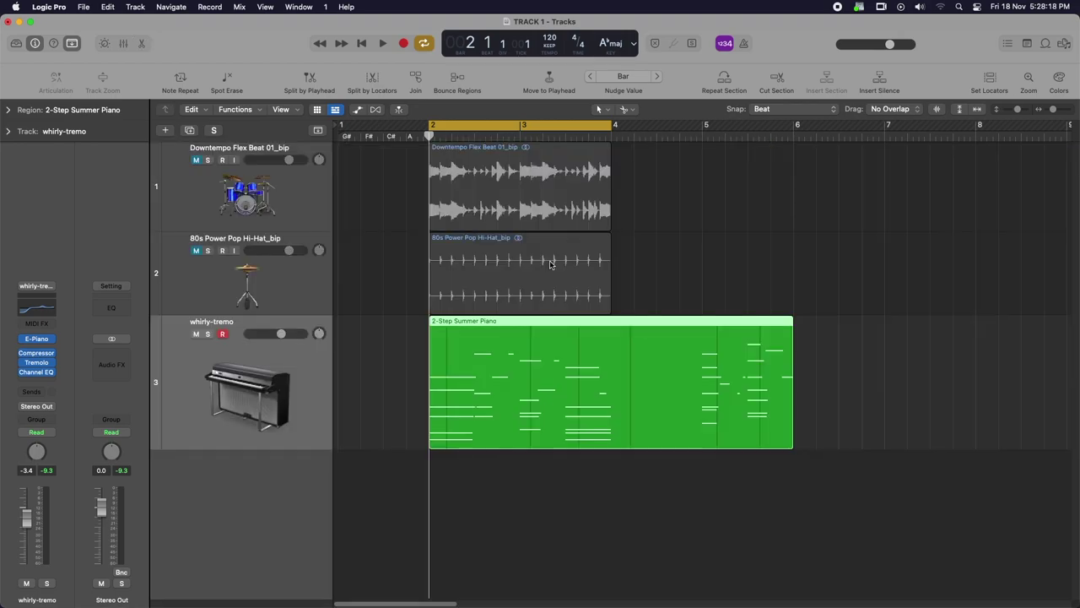